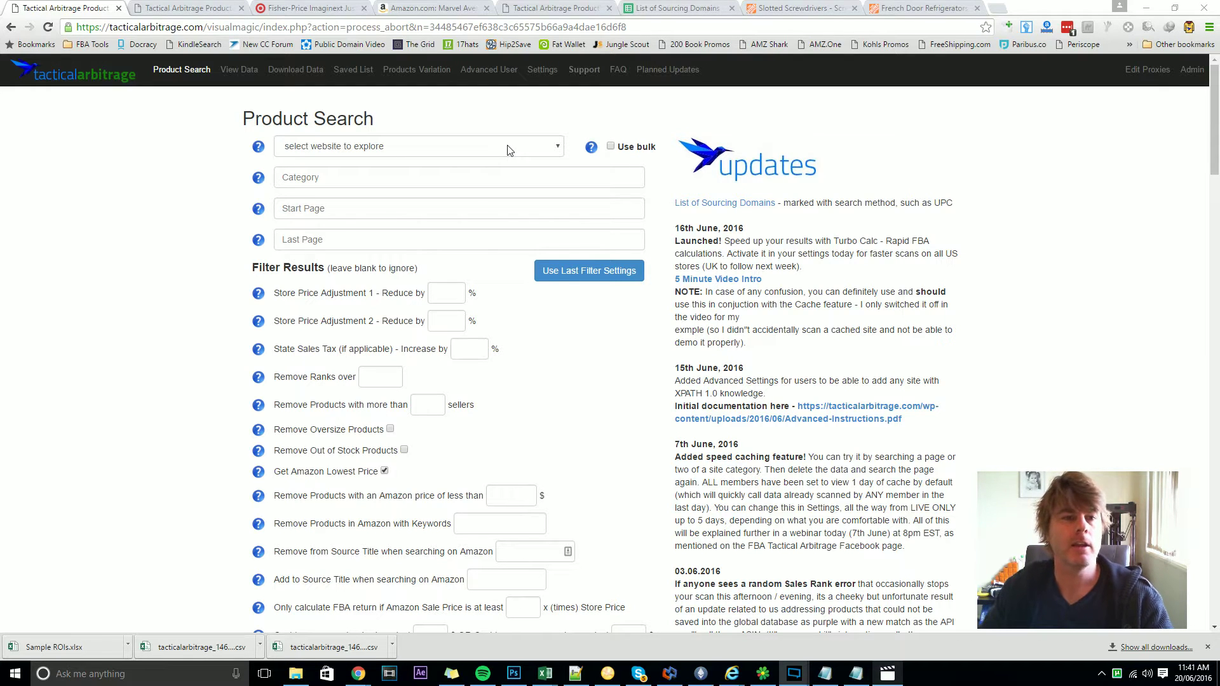
Choose target.com as the website and fill in example category code 5xt87
left_click(508, 150)
scroll(507, 212, "down", 15)
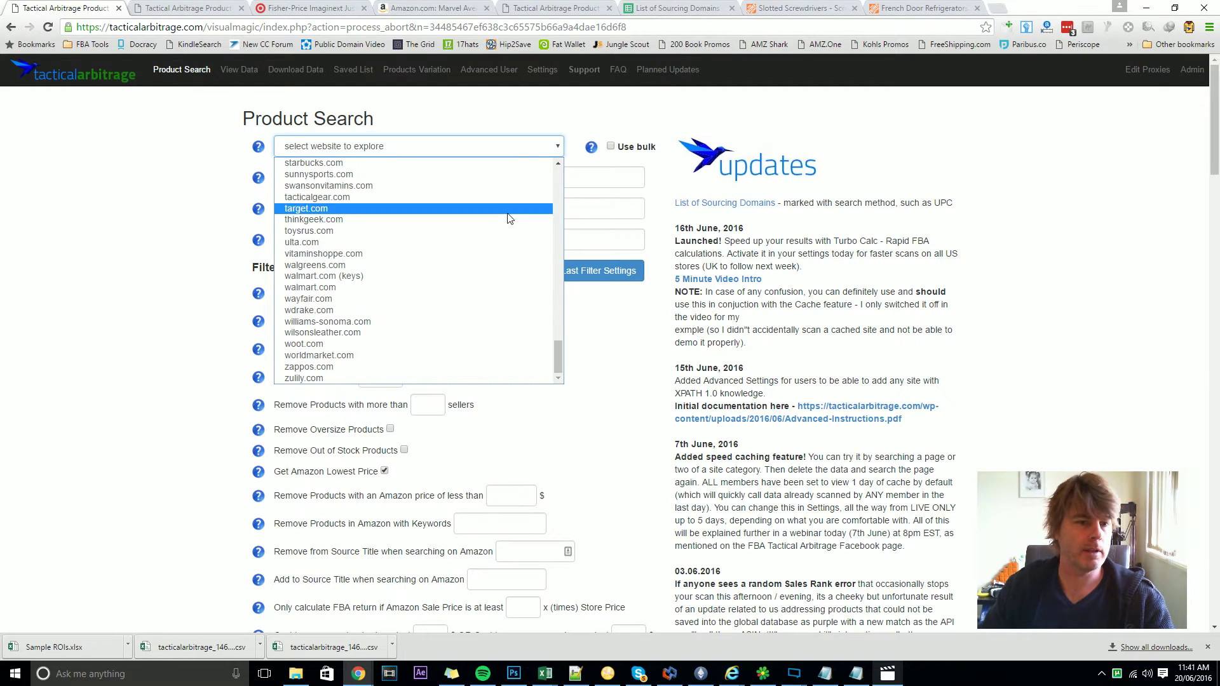
left_click(462, 212)
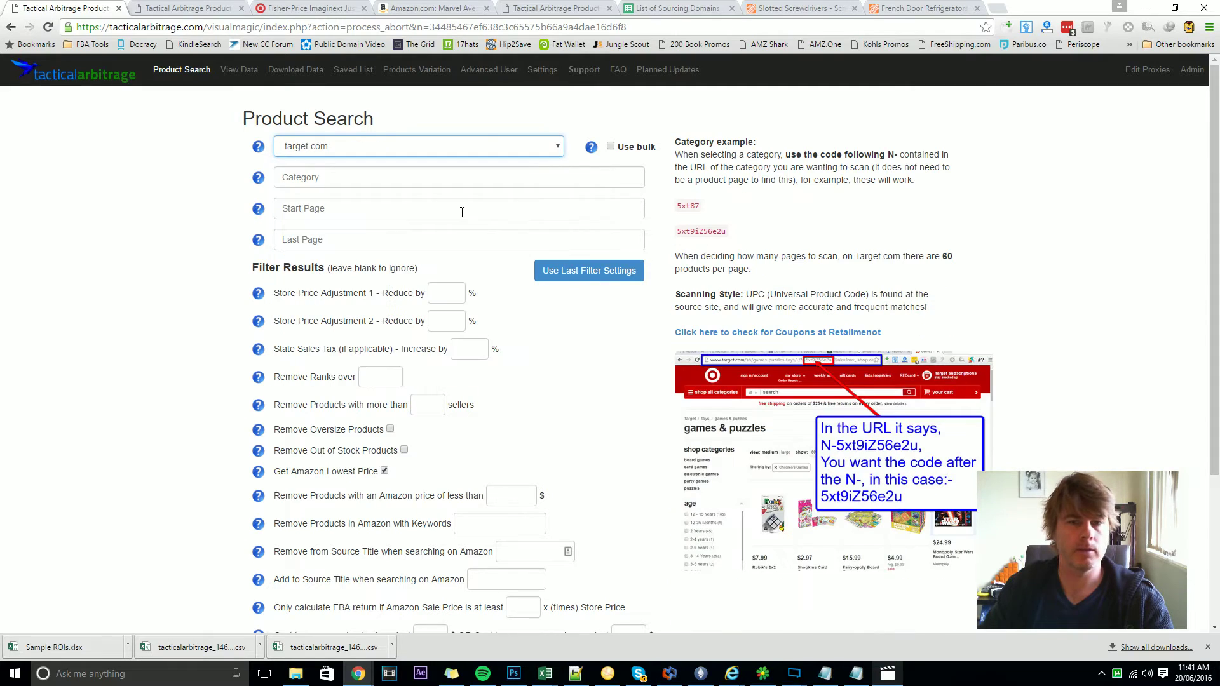
left_click(688, 207)
Set the start and last page to 1 and submit the scan
left_click(371, 209)
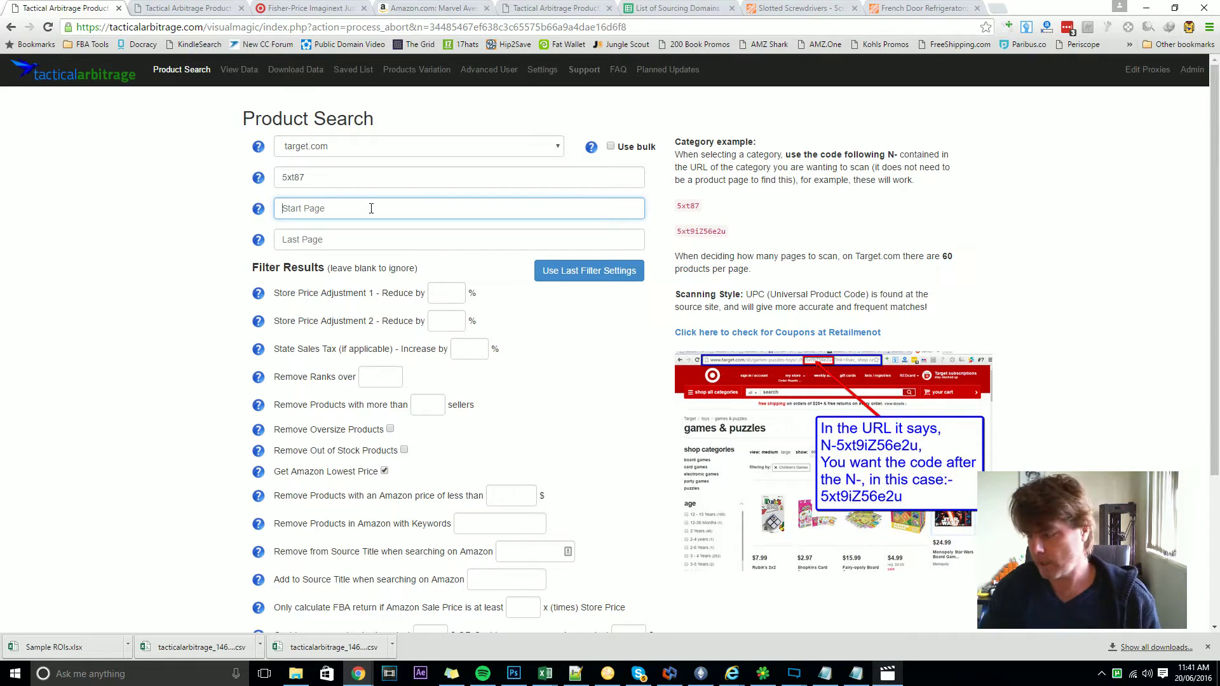
type("1")
key("Tab")
key("Tab")
type("1")
key("Tab")
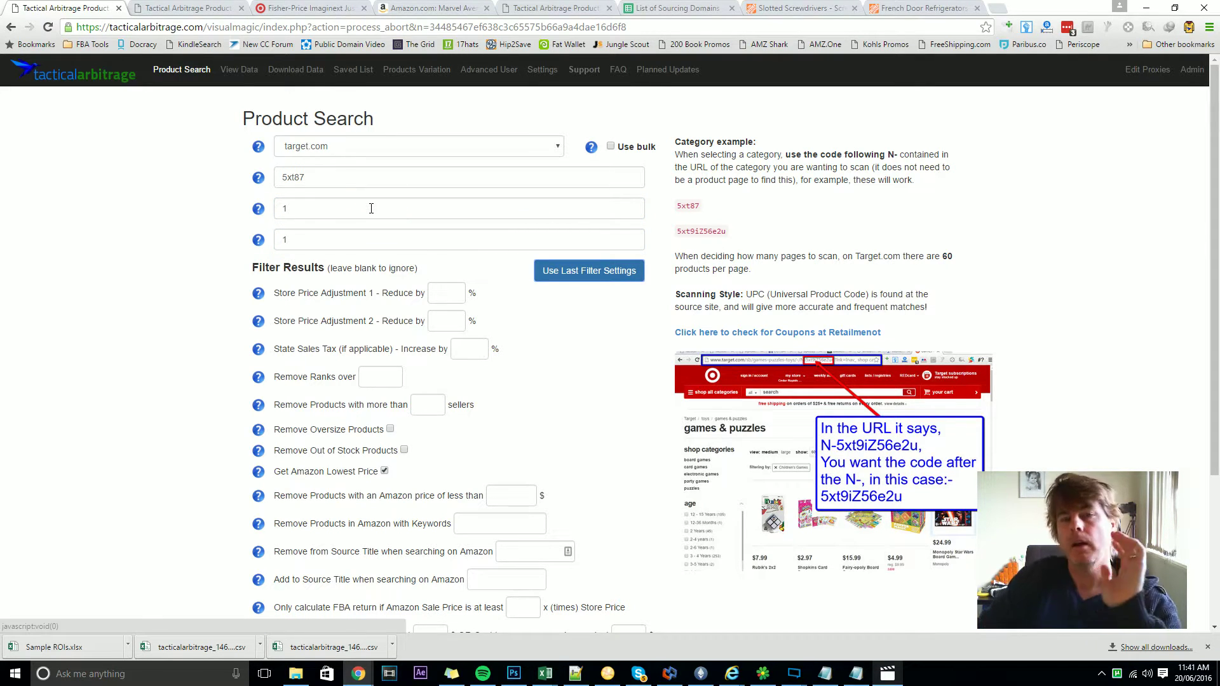
scroll(371, 208, "down", 3)
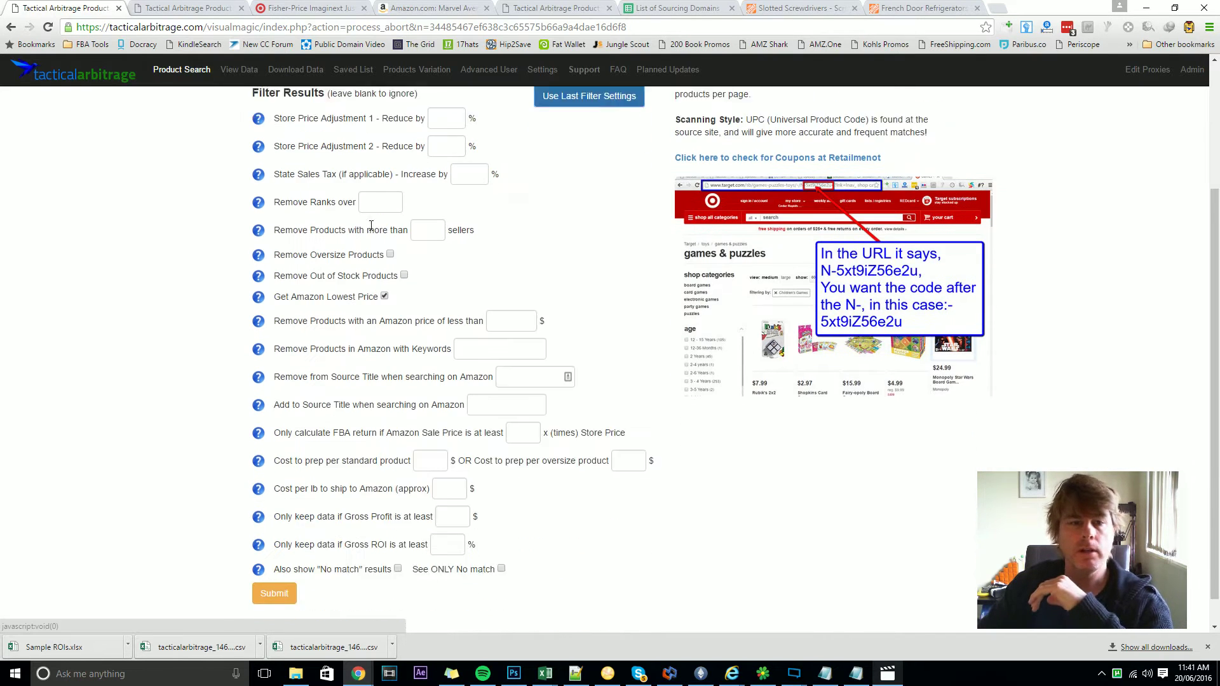
left_click(280, 568)
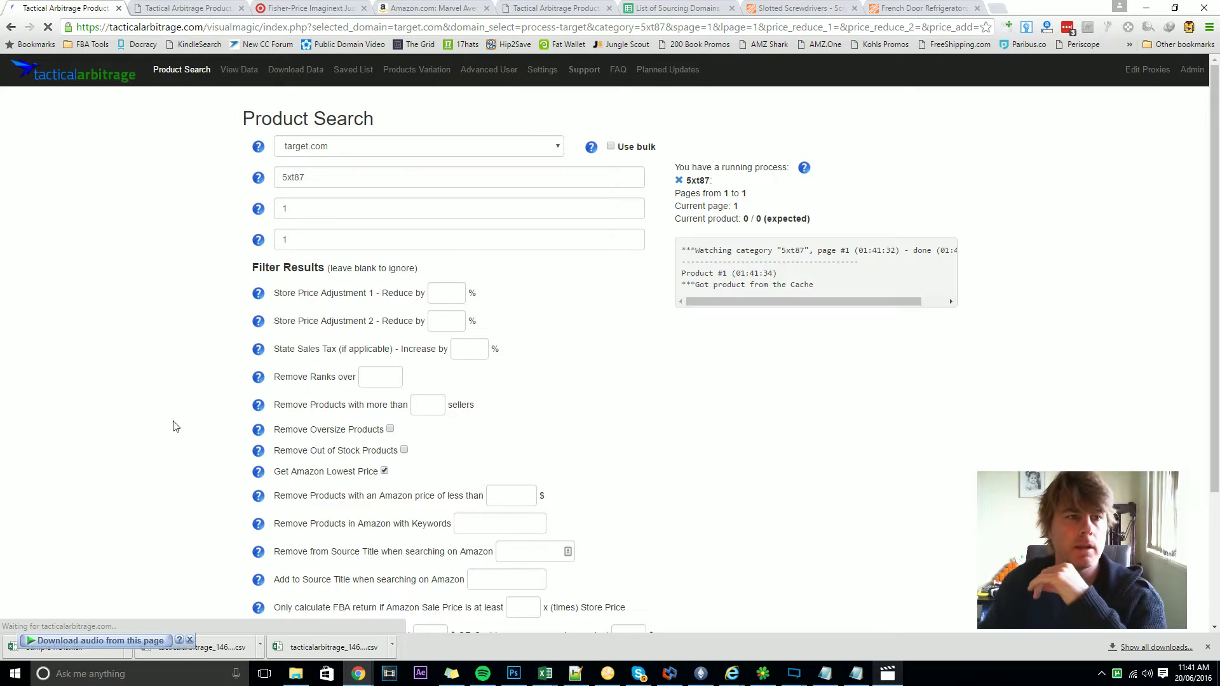
Open and reload the View Data results, then open the Marvel Avengers Titan Hero product on Target
left_click(232, 70)
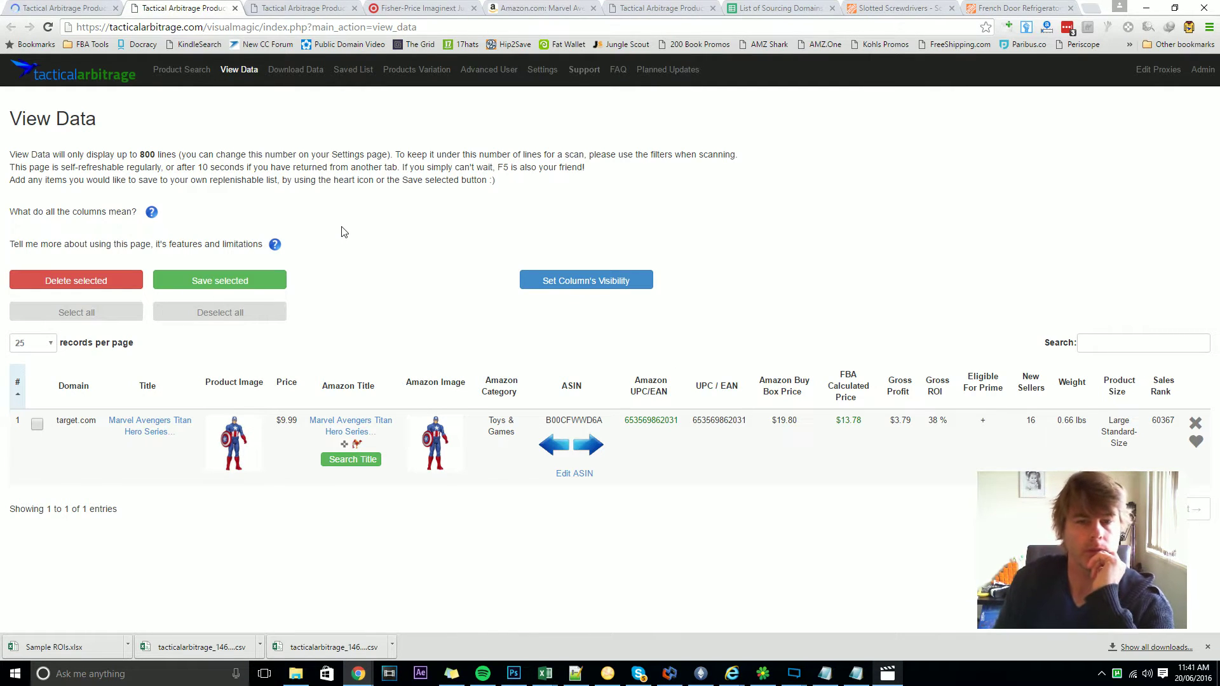
left_click(357, 26)
key("Return")
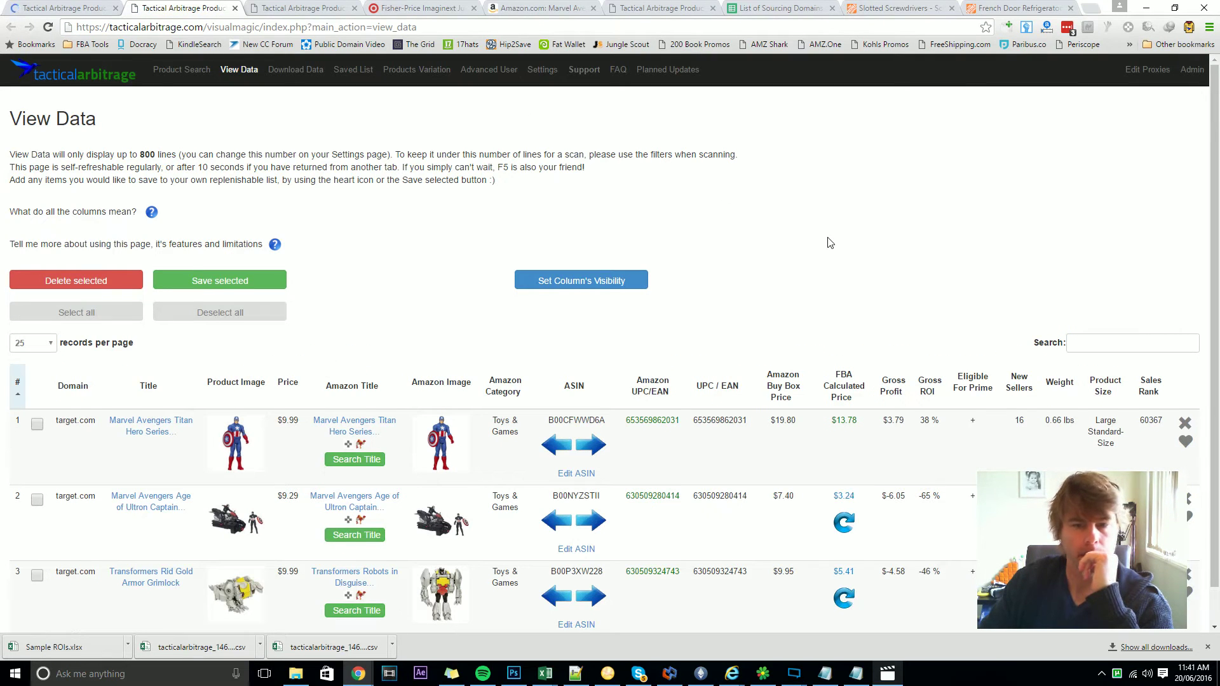
scroll(828, 240, "down", 1)
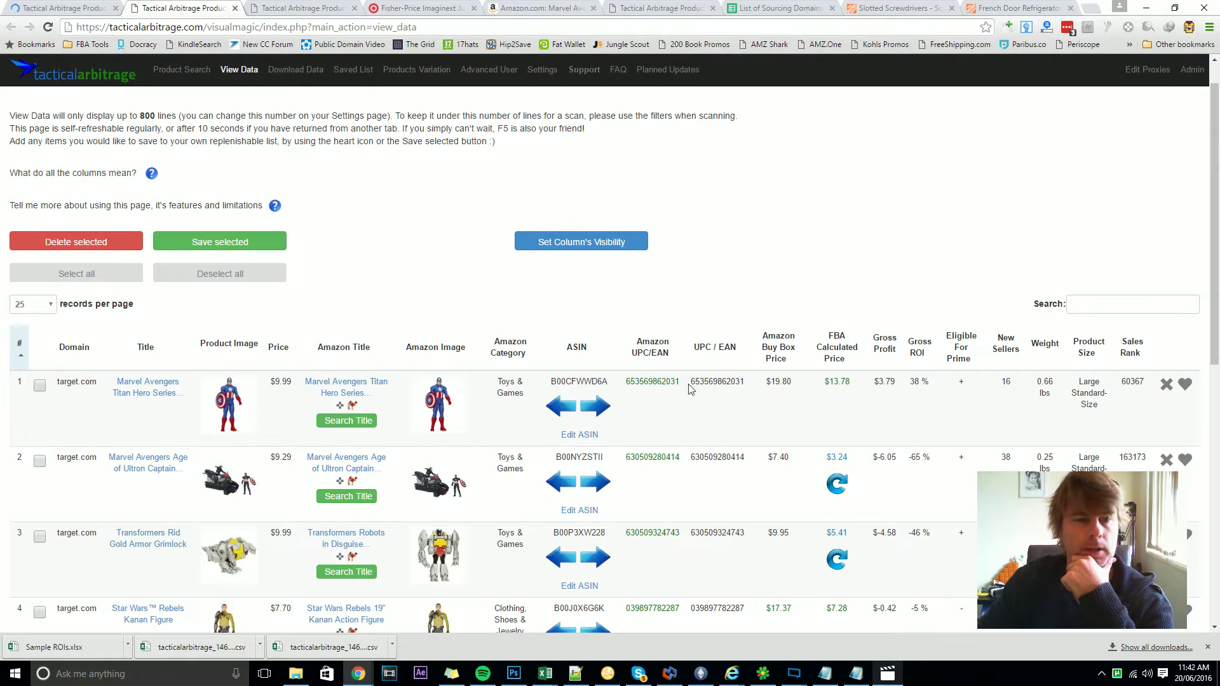
left_click(162, 390)
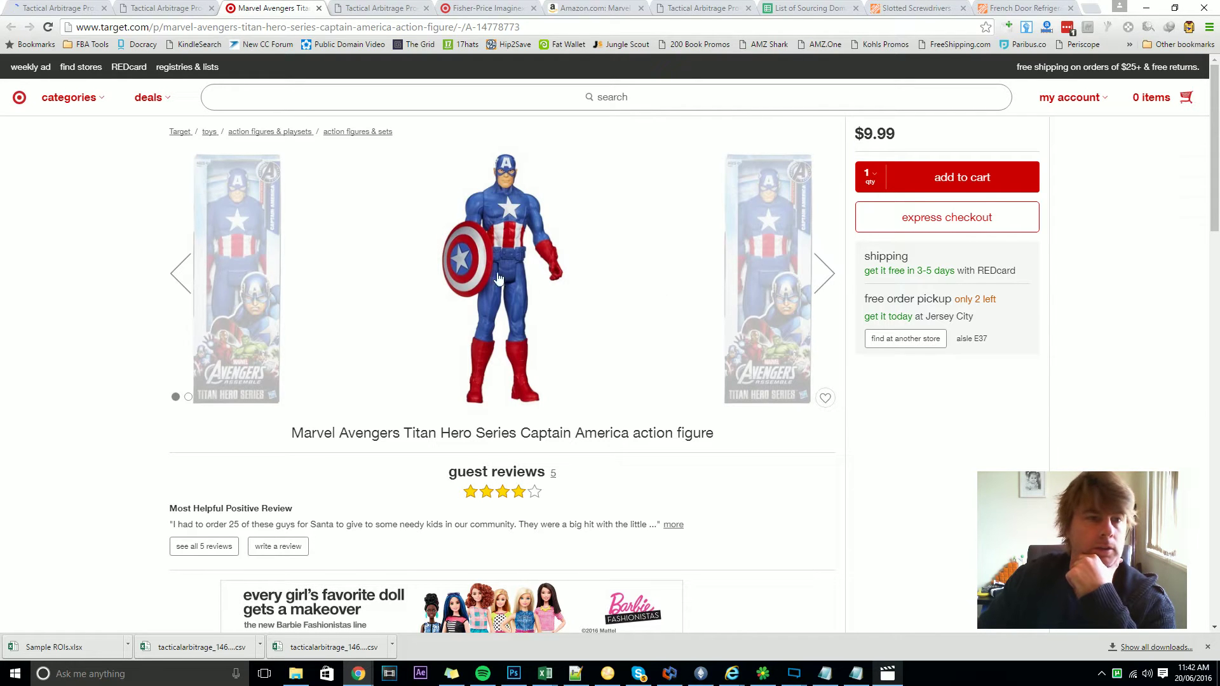
Back on the results, highlight row 1's 38% ROI, 60367 sales rank and $3.79 gross profit
left_click(171, 8)
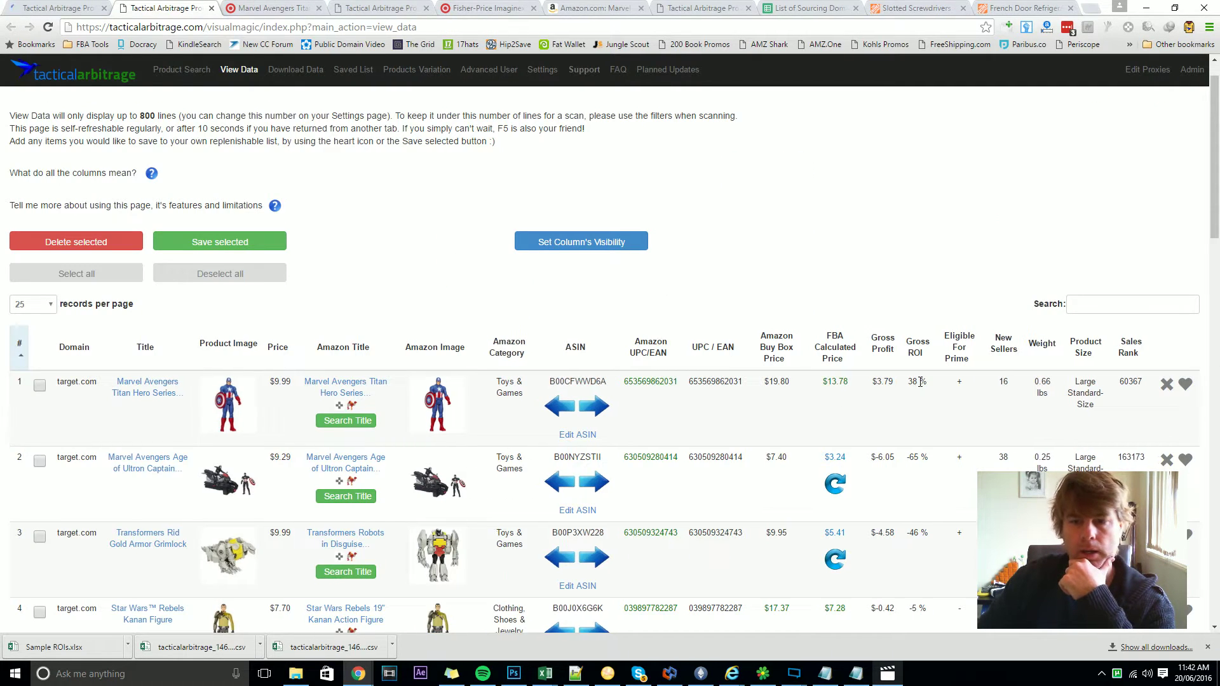
left_click_drag(917, 381, 909, 381)
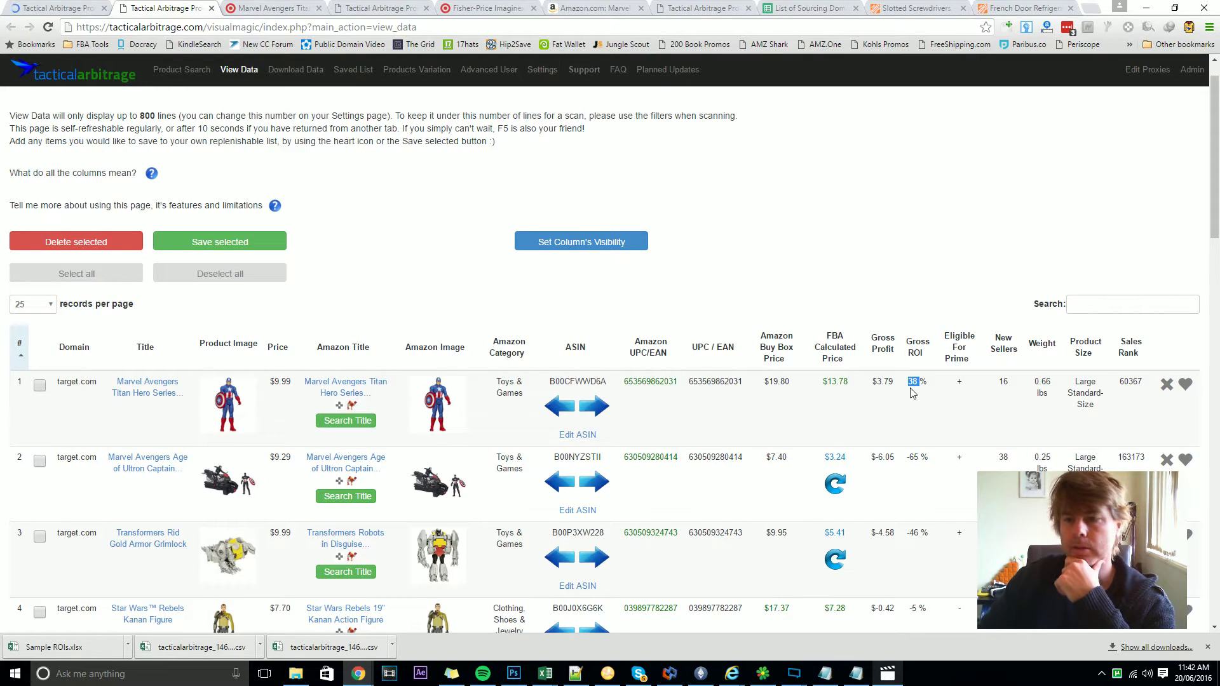
left_click_drag(1141, 381, 1123, 382)
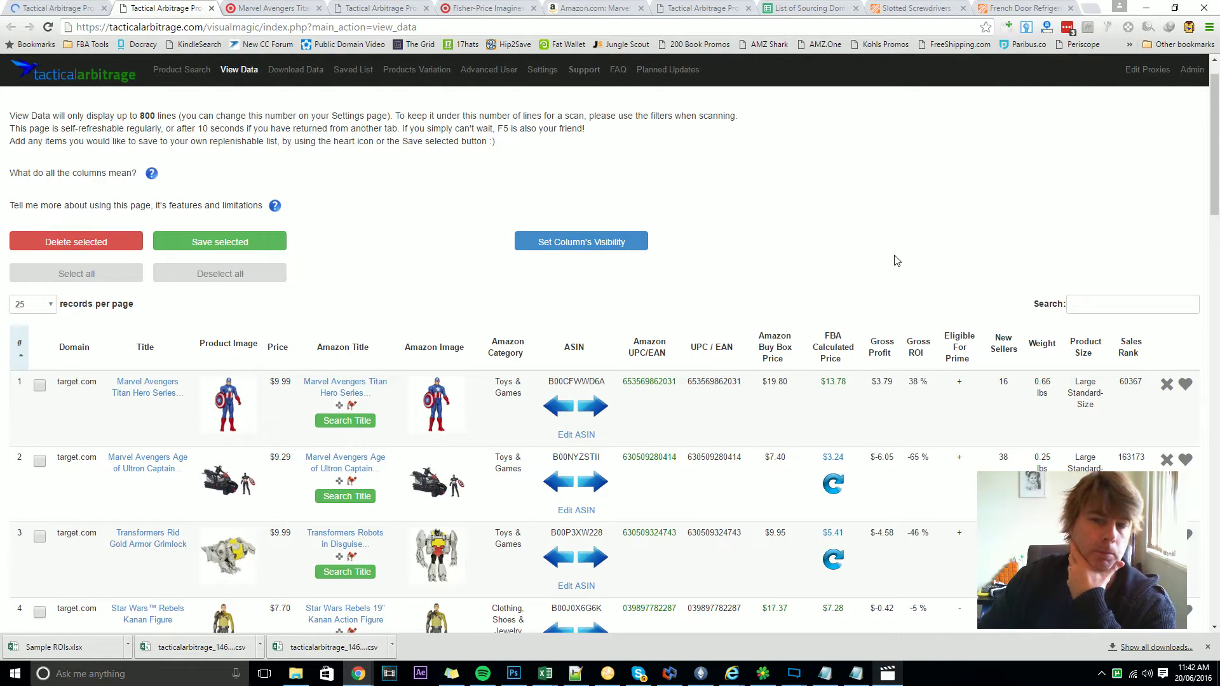
left_click_drag(893, 382, 872, 382)
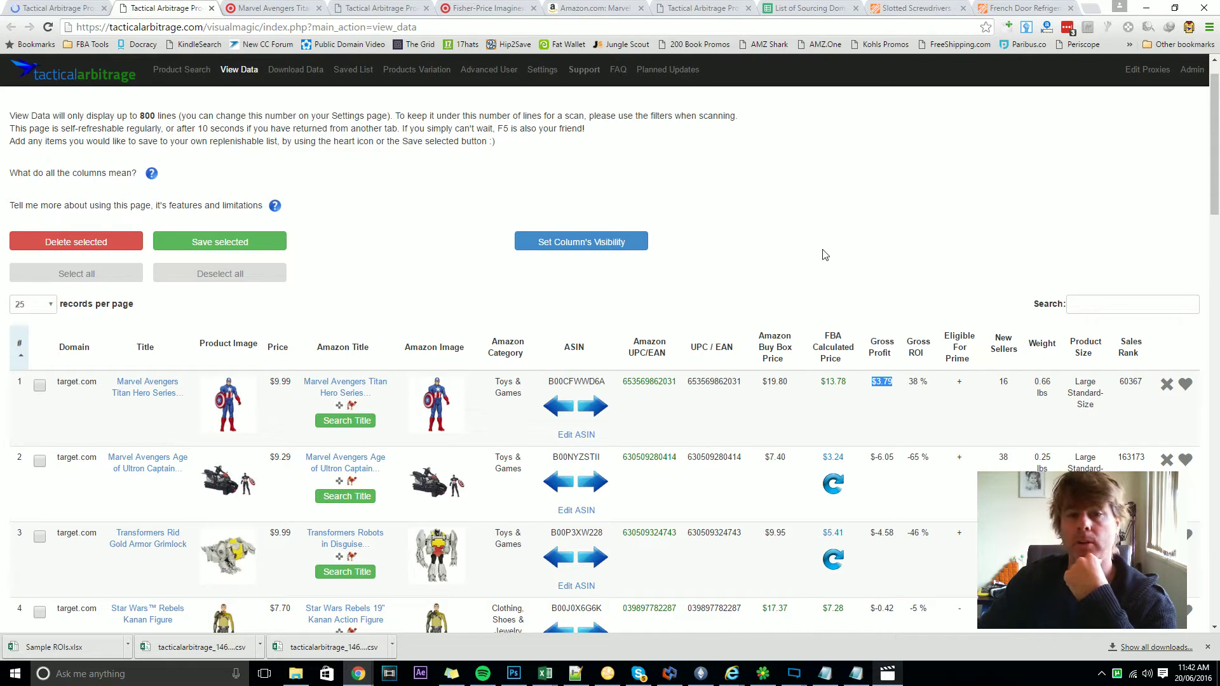
left_click(796, 178)
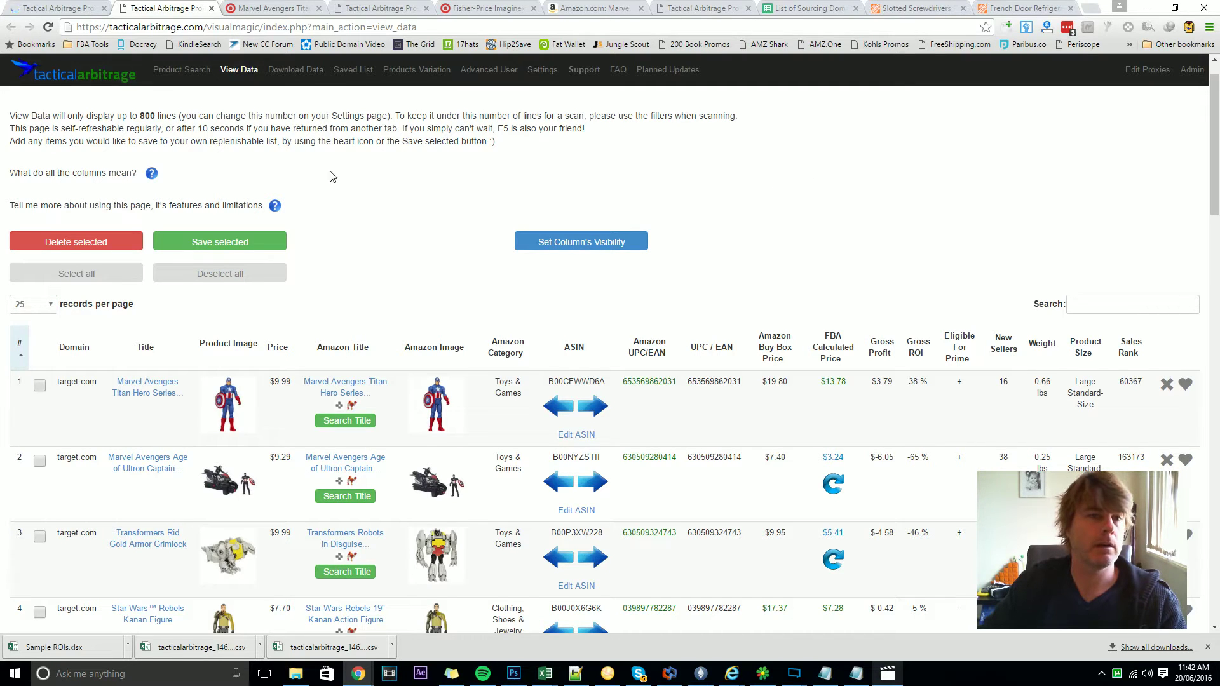
Abort the running 5xt87 scan and delete the old scan data
left_click(58, 9)
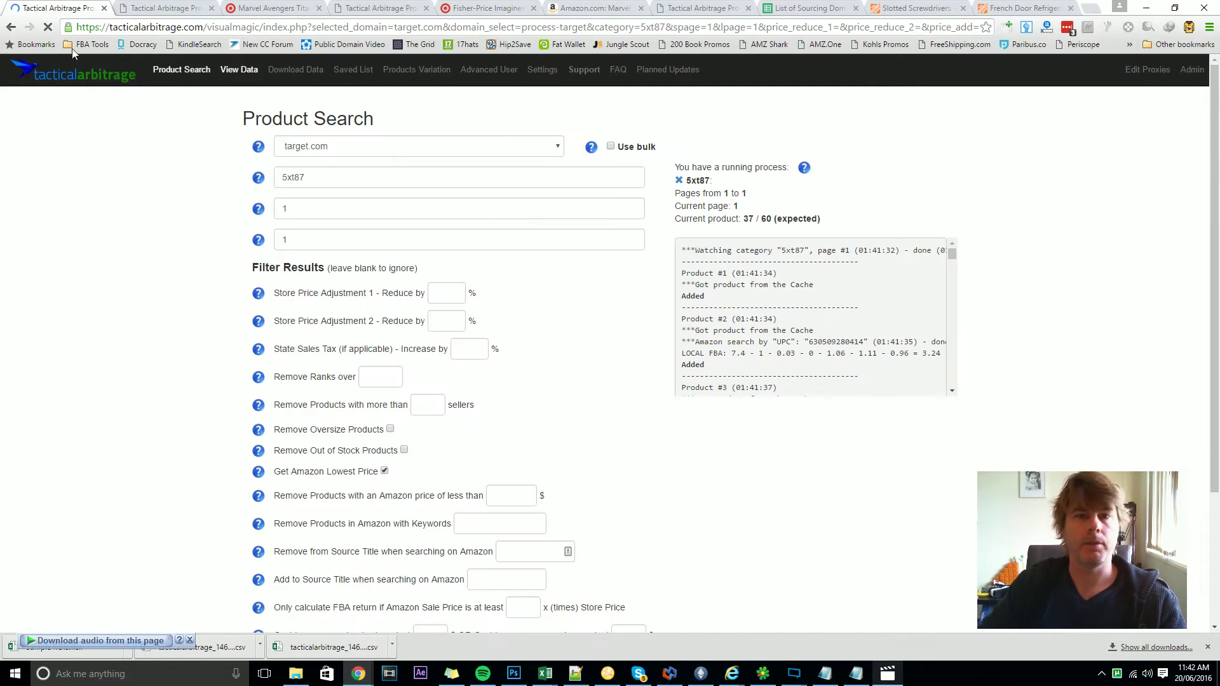
left_click(679, 183)
left_click(673, 105)
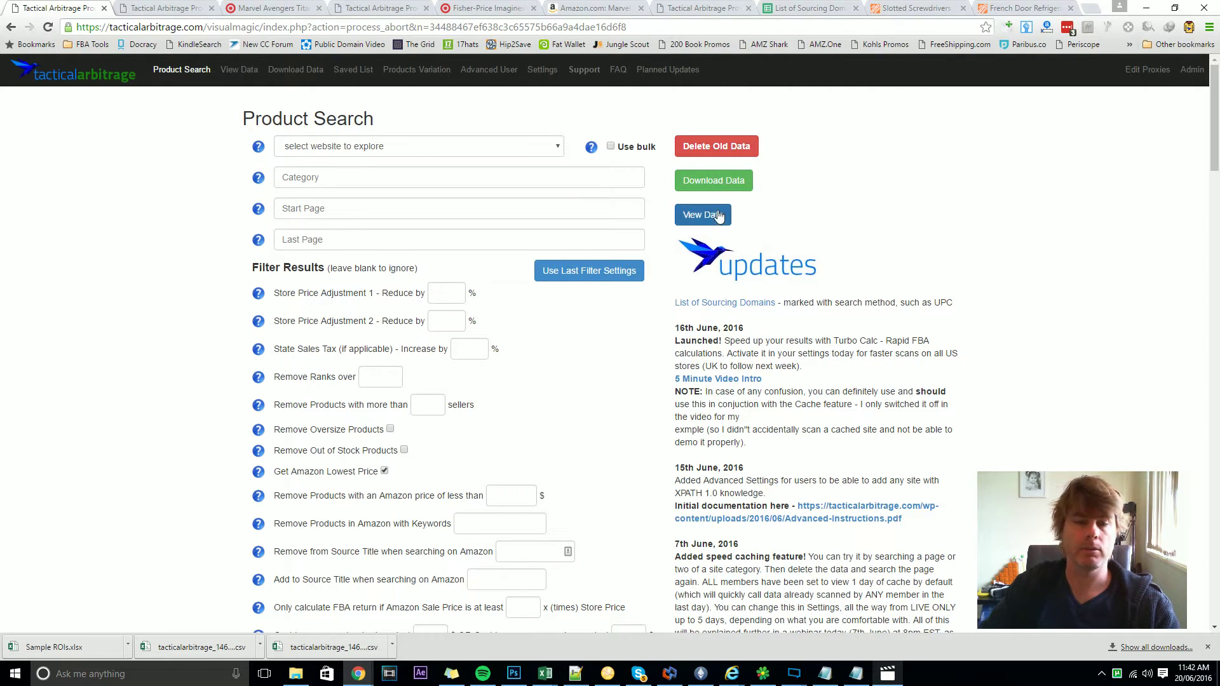
left_click(719, 148)
left_click(662, 96)
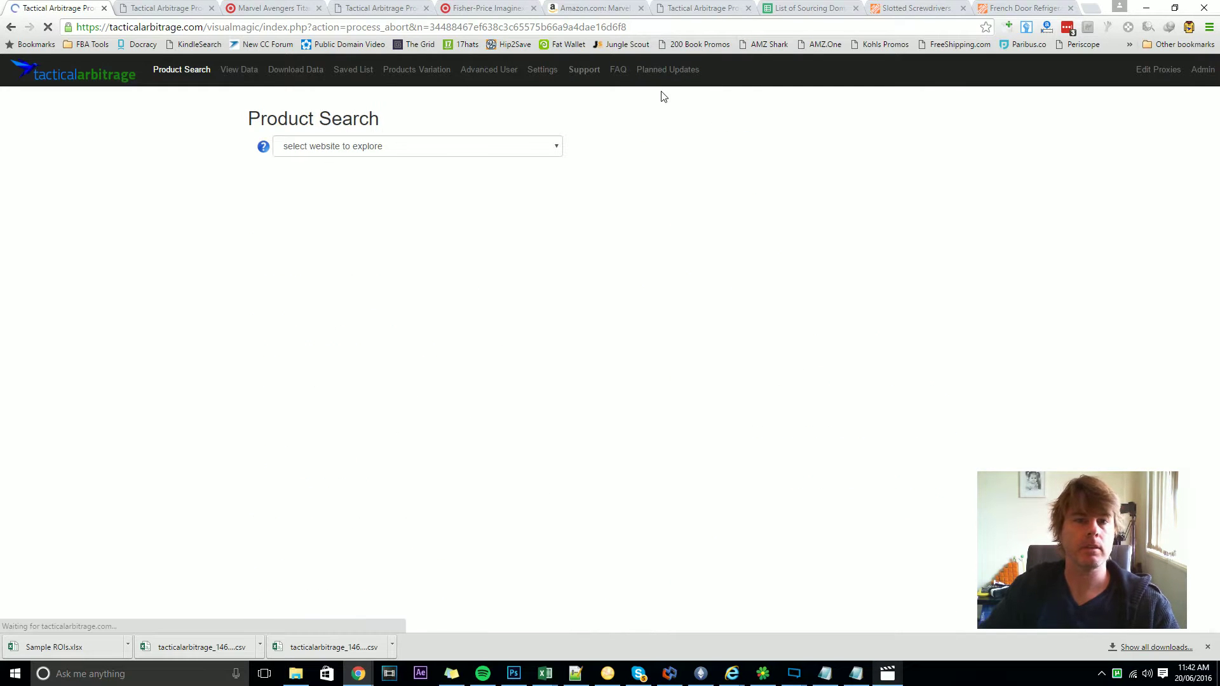
Reselect target.com as the website with example category code 5xt87
left_click(499, 147)
scroll(487, 203, "down", 10)
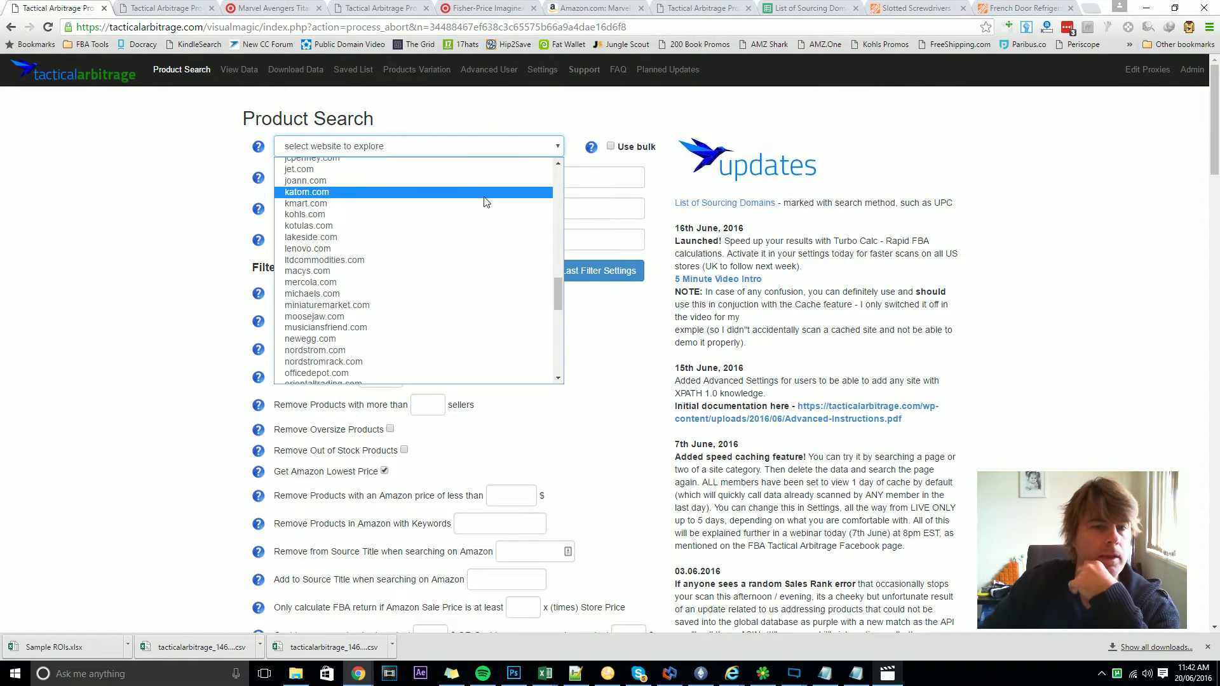
scroll(406, 267, "down", 5)
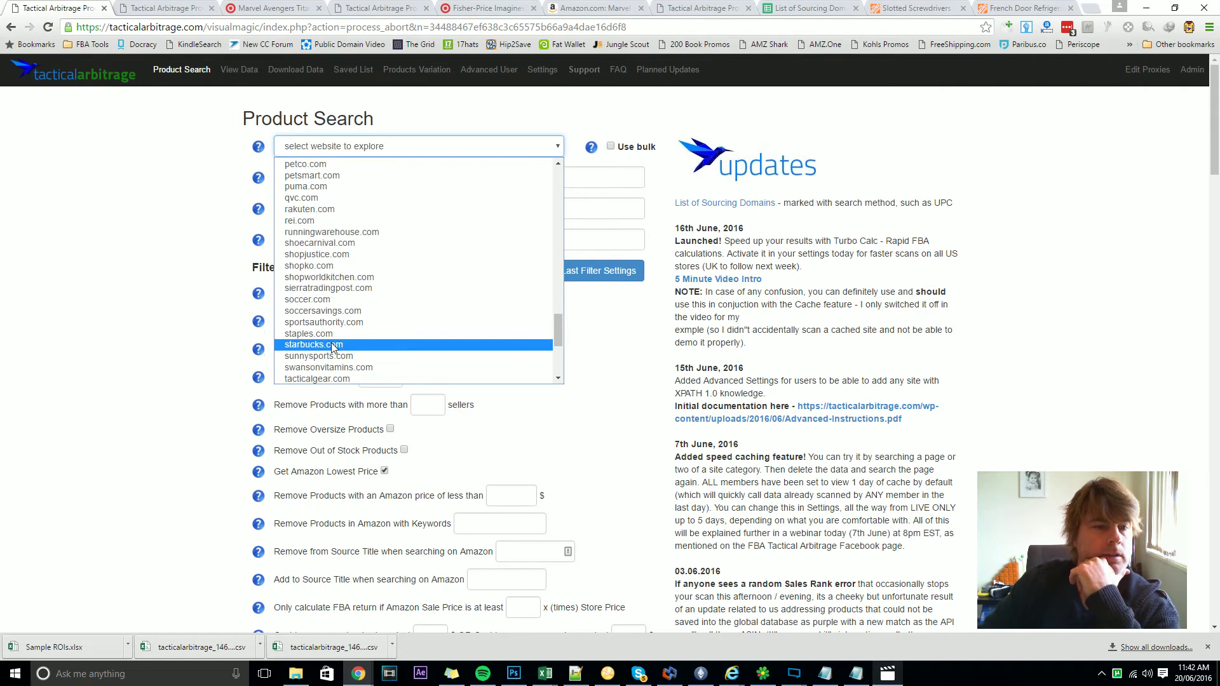
scroll(331, 342, "down", 5)
left_click(325, 265)
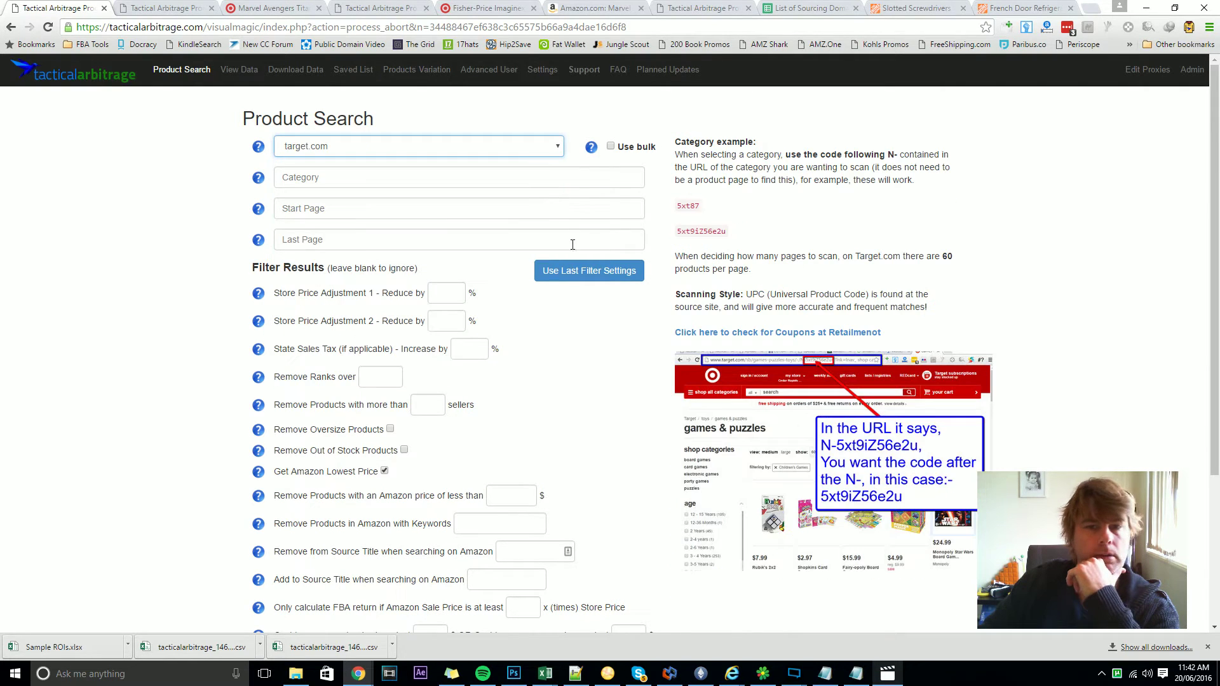
left_click(688, 208)
left_click(401, 210)
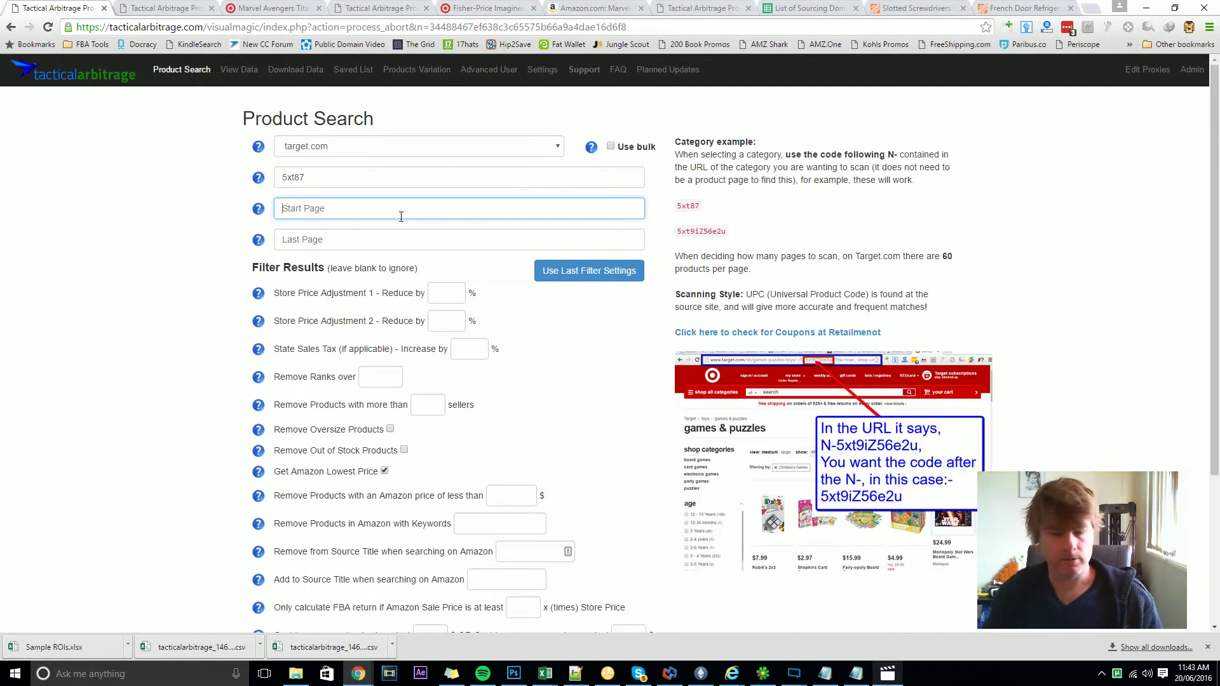
Set the first and last page to 1 and highlight the Store Price Adjustment label
type("1")
key("Tab")
type("1")
key("Tab")
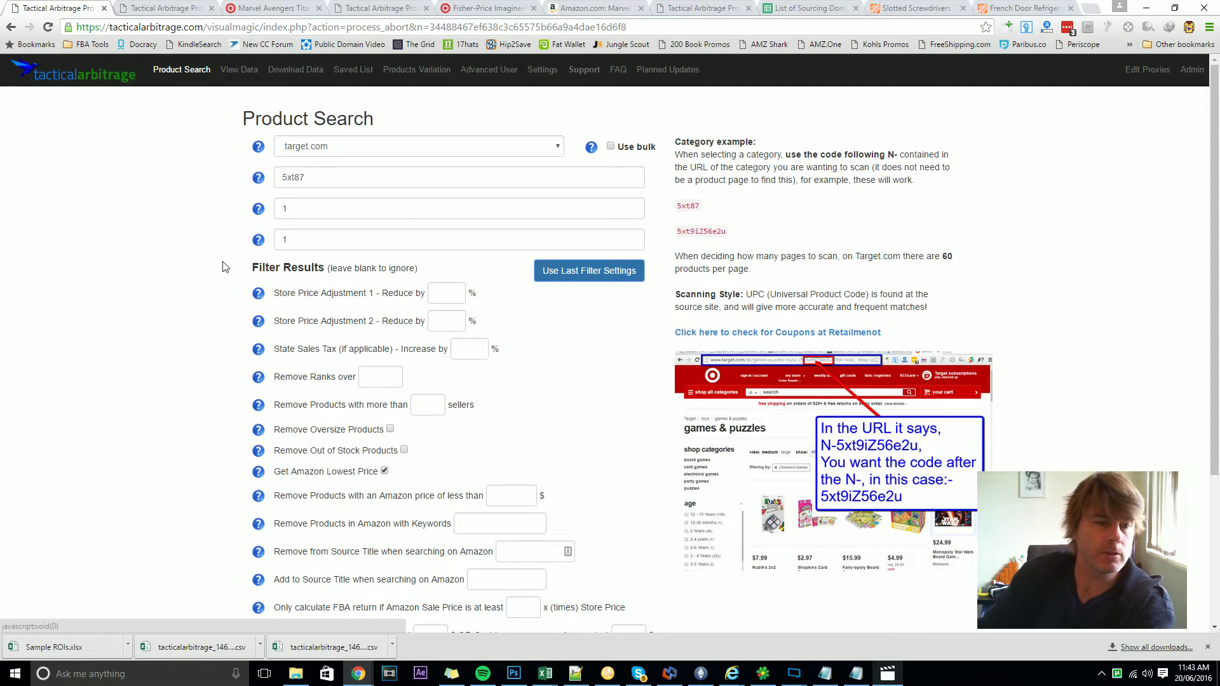
mouse_move(259, 296)
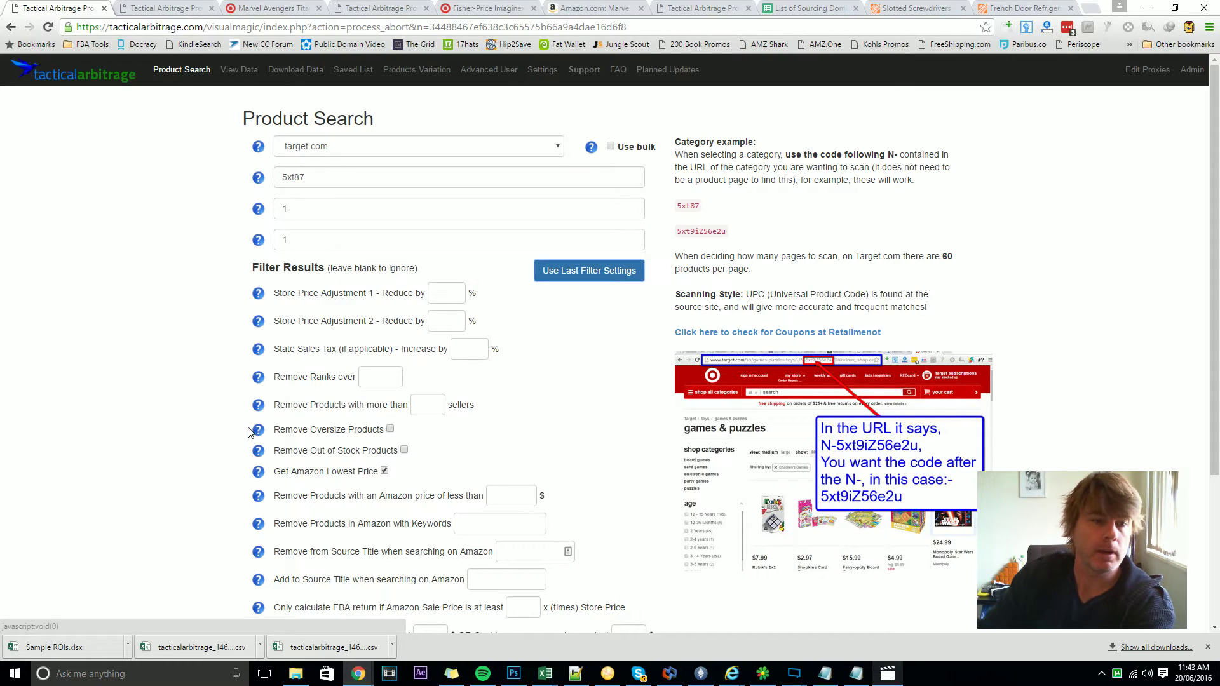
mouse_move(259, 474)
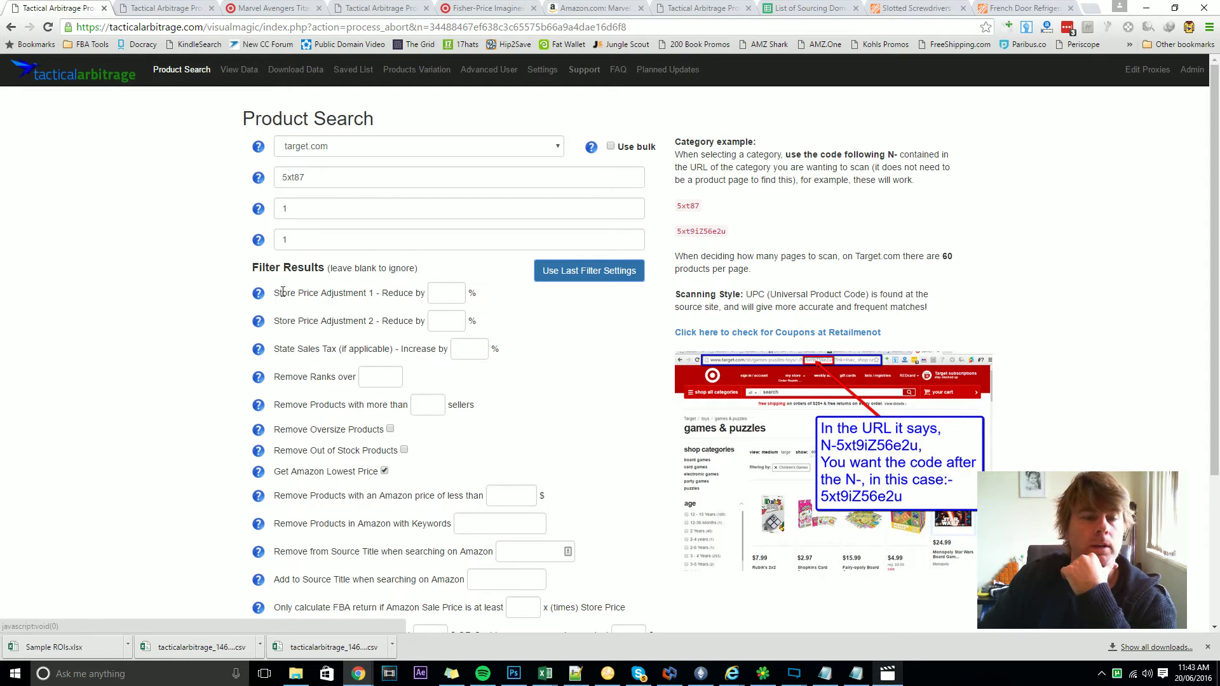
left_click_drag(274, 293, 371, 293)
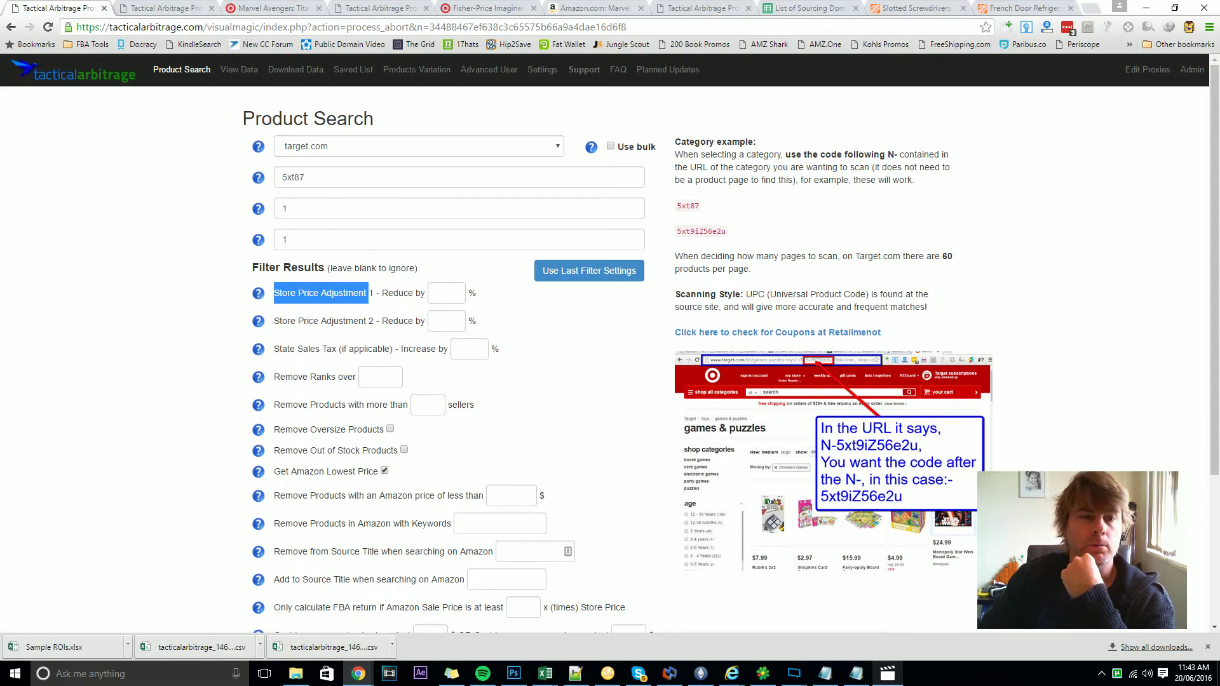
Open Target coupons on RetailMeNot and expand the $5 Off $50 Select Items deal's details
left_click(853, 334)
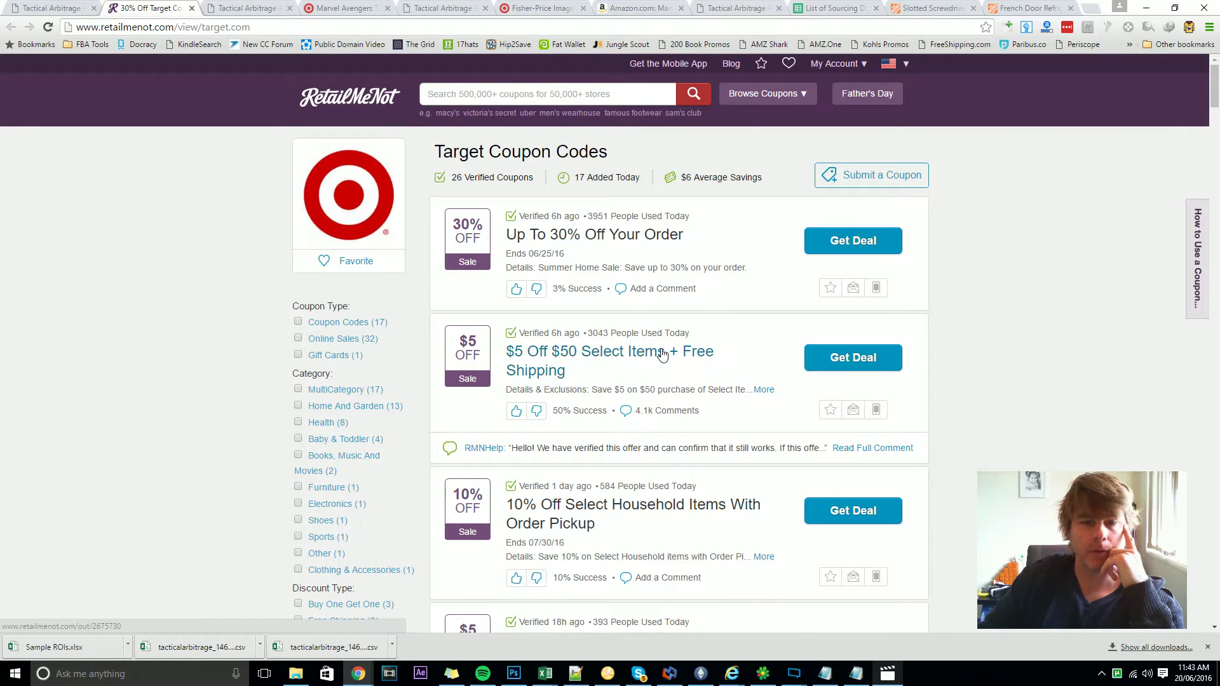
scroll(657, 356, "down", 2)
scroll(652, 232, "down", 1)
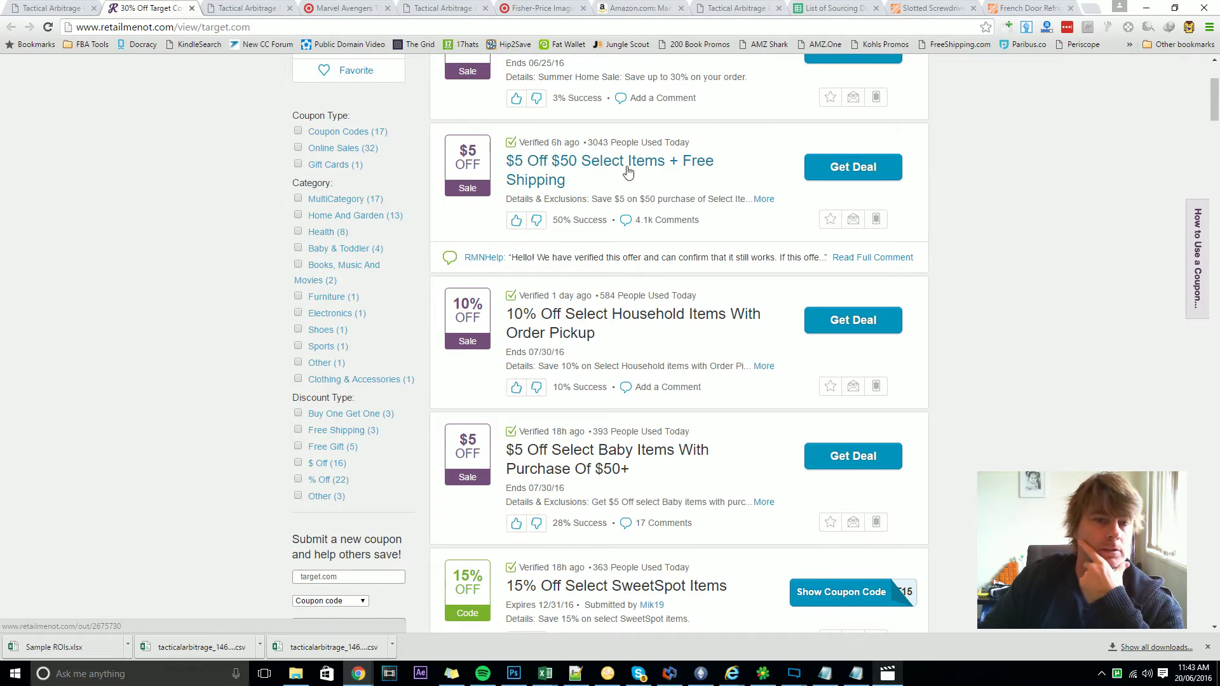
left_click(766, 200)
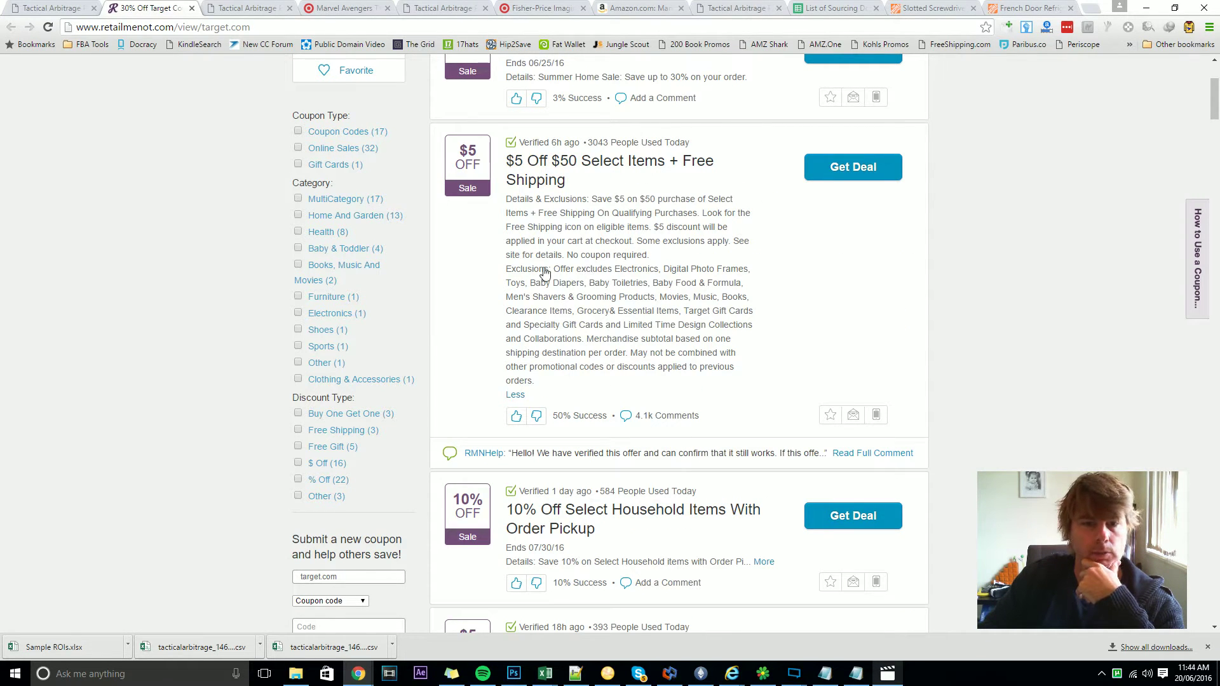
left_click(516, 292)
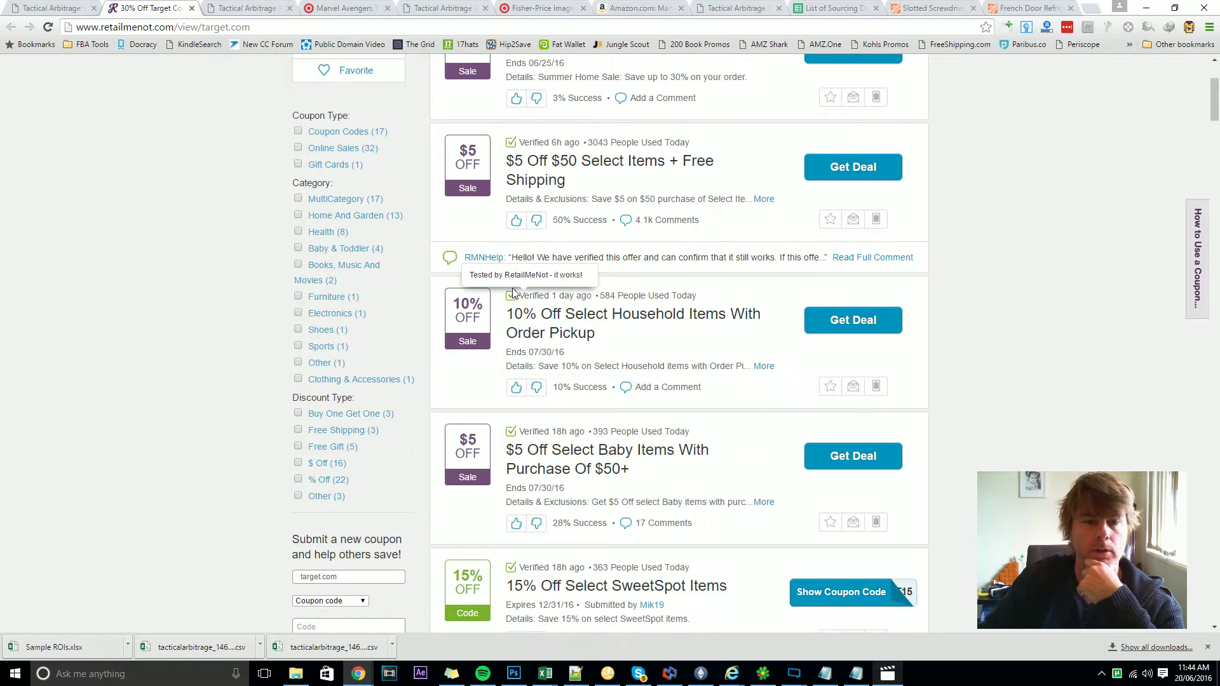
left_click(763, 200)
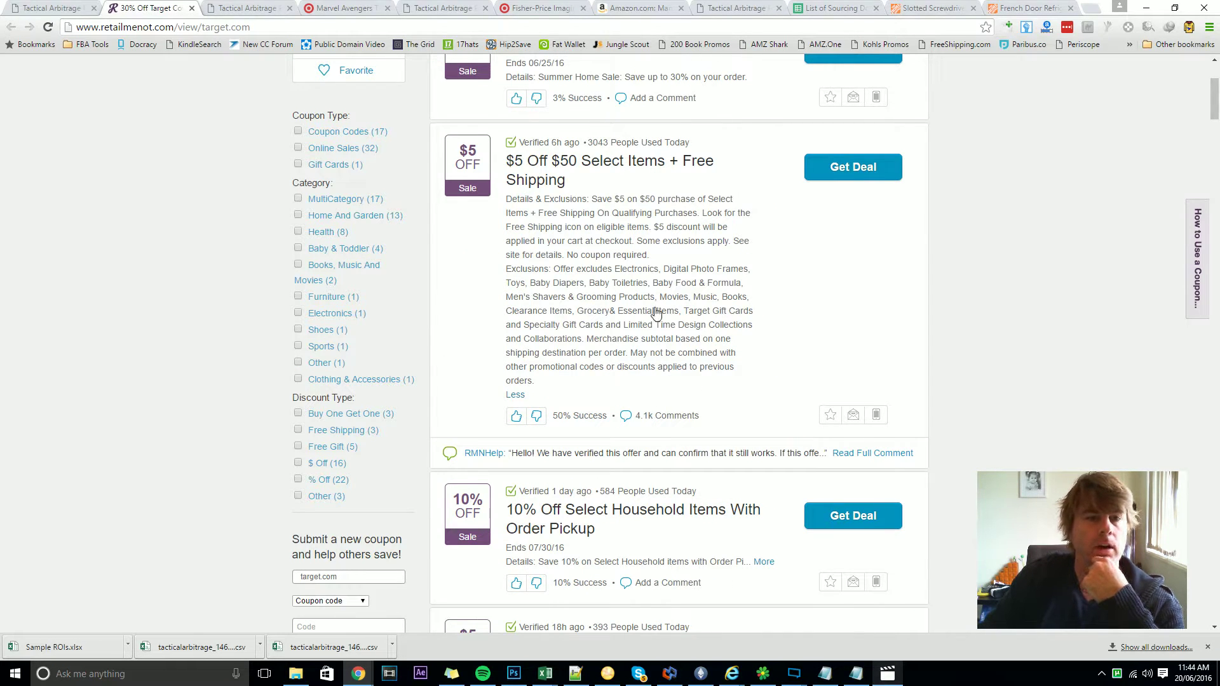
Back in Tactical Arbitrage, enter 10 as the first store price reduction
scroll(664, 321, "up", 3)
left_click(48, 9)
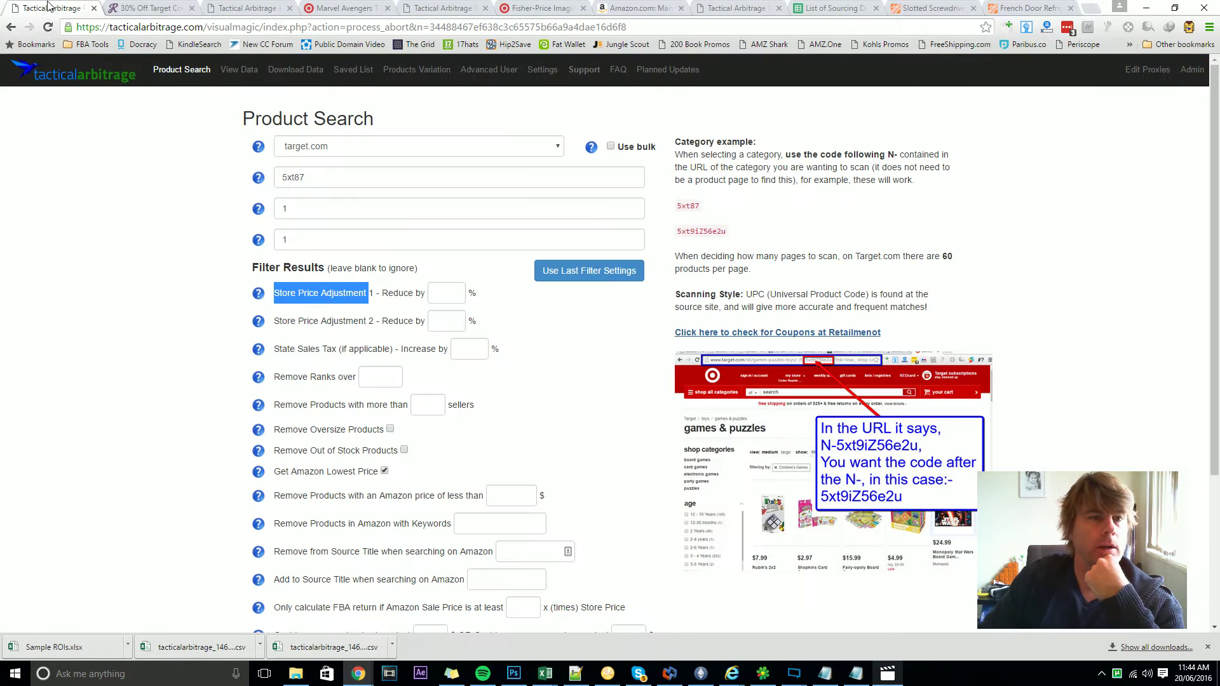
left_click(437, 273)
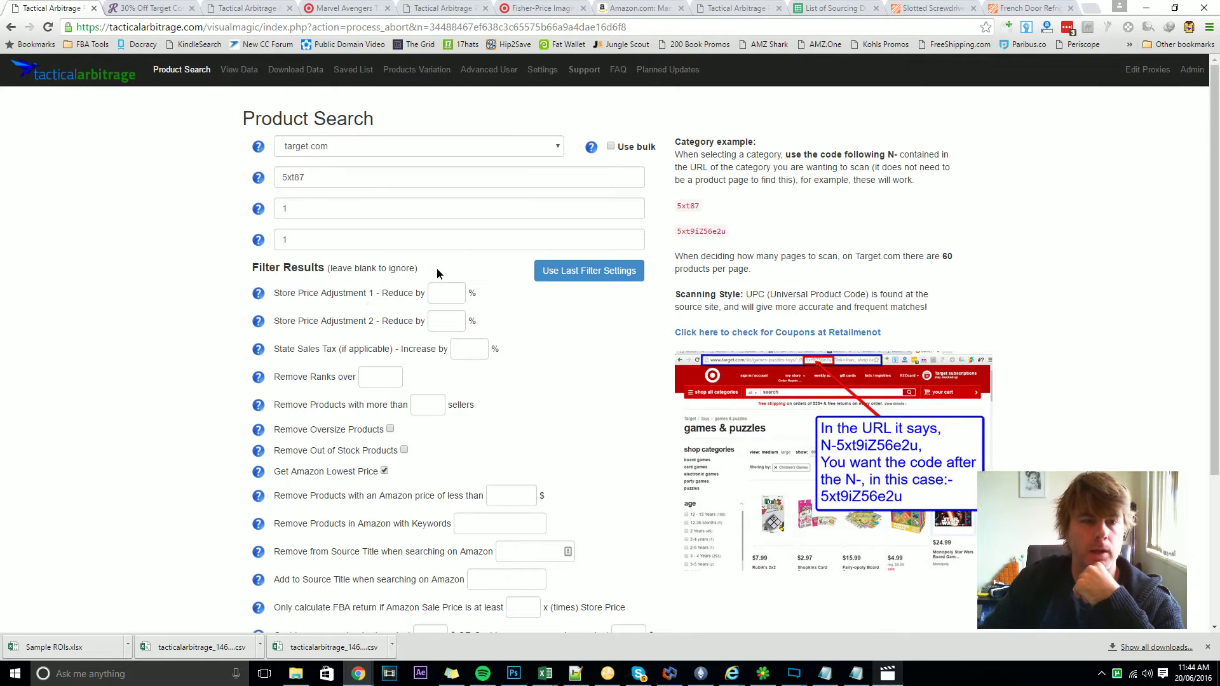
left_click(438, 296)
type("10")
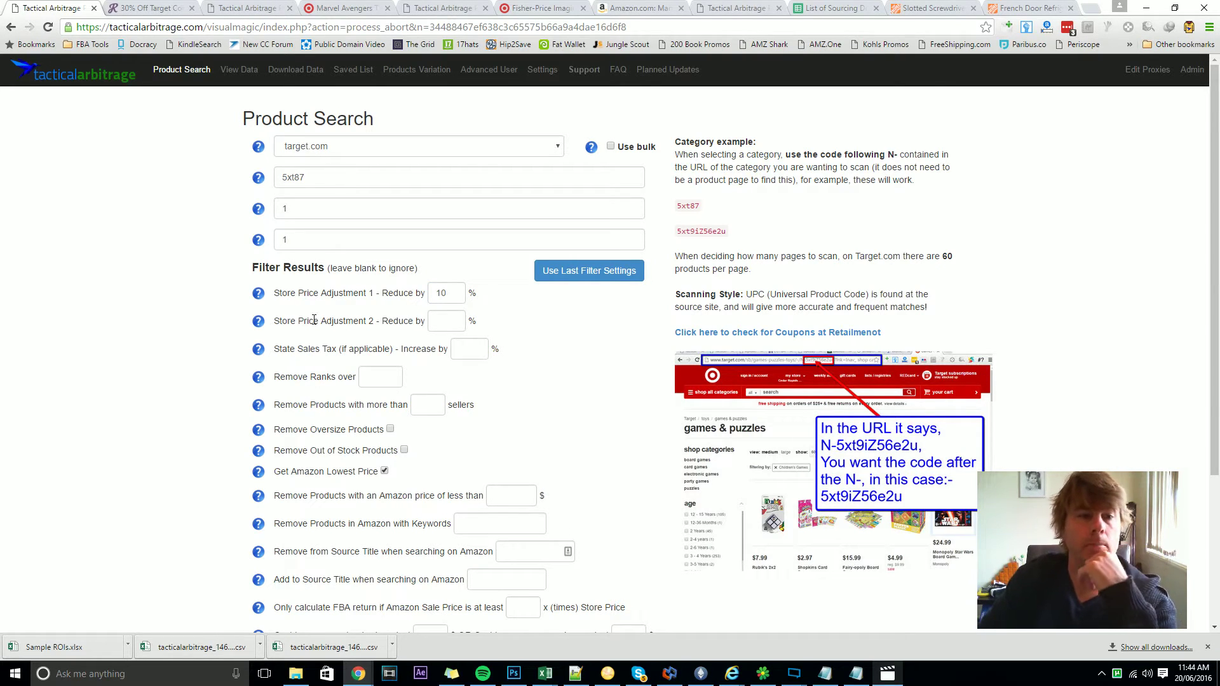
Enter a 5% reduction in Store Price Adjustment 2
left_click_drag(274, 321, 376, 320)
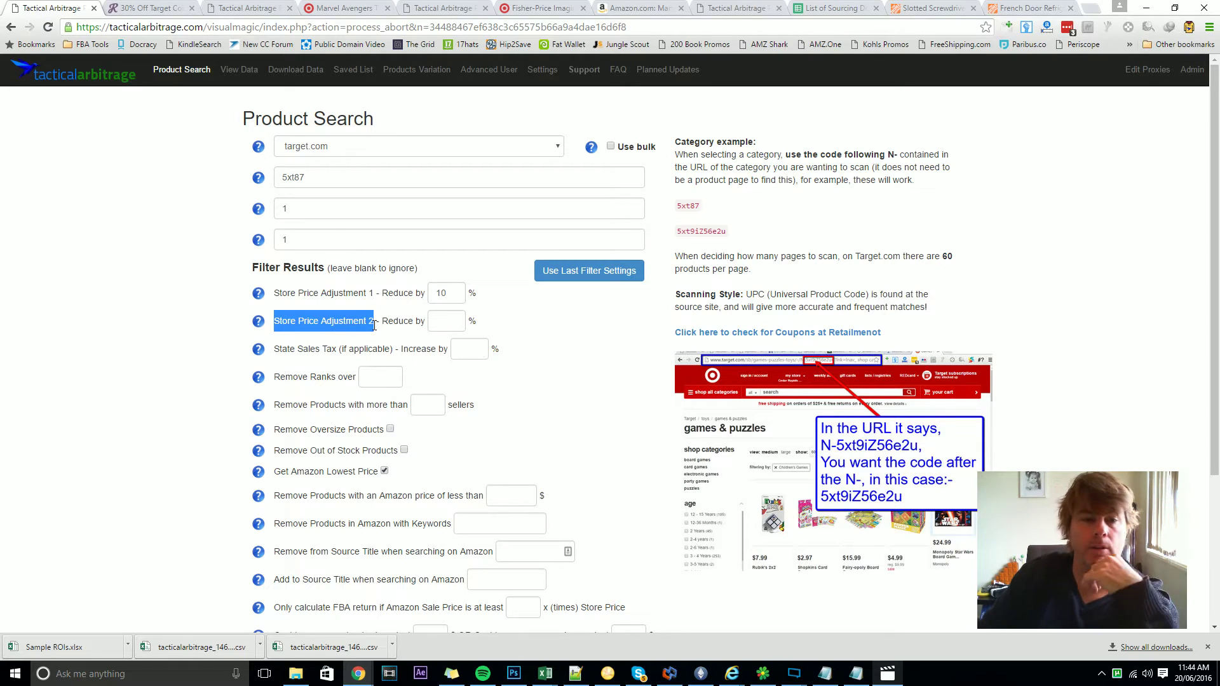
double_click(395, 322)
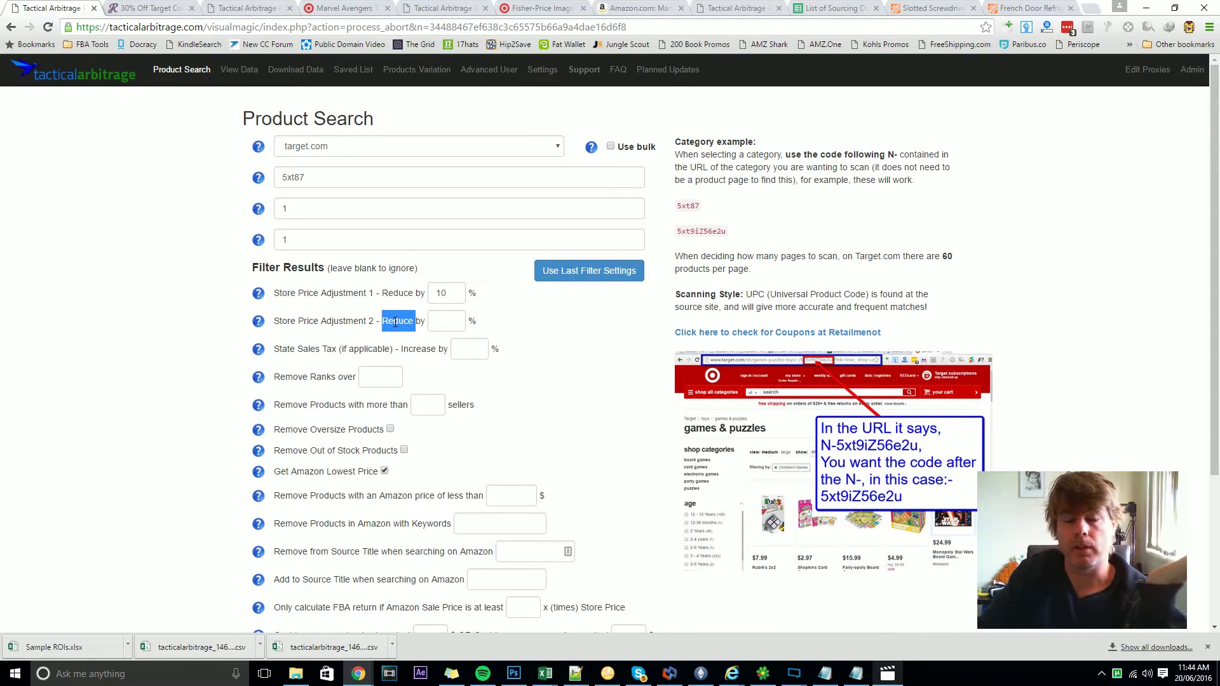
left_click(276, 319)
left_click_drag(274, 321, 396, 324)
left_click(439, 321)
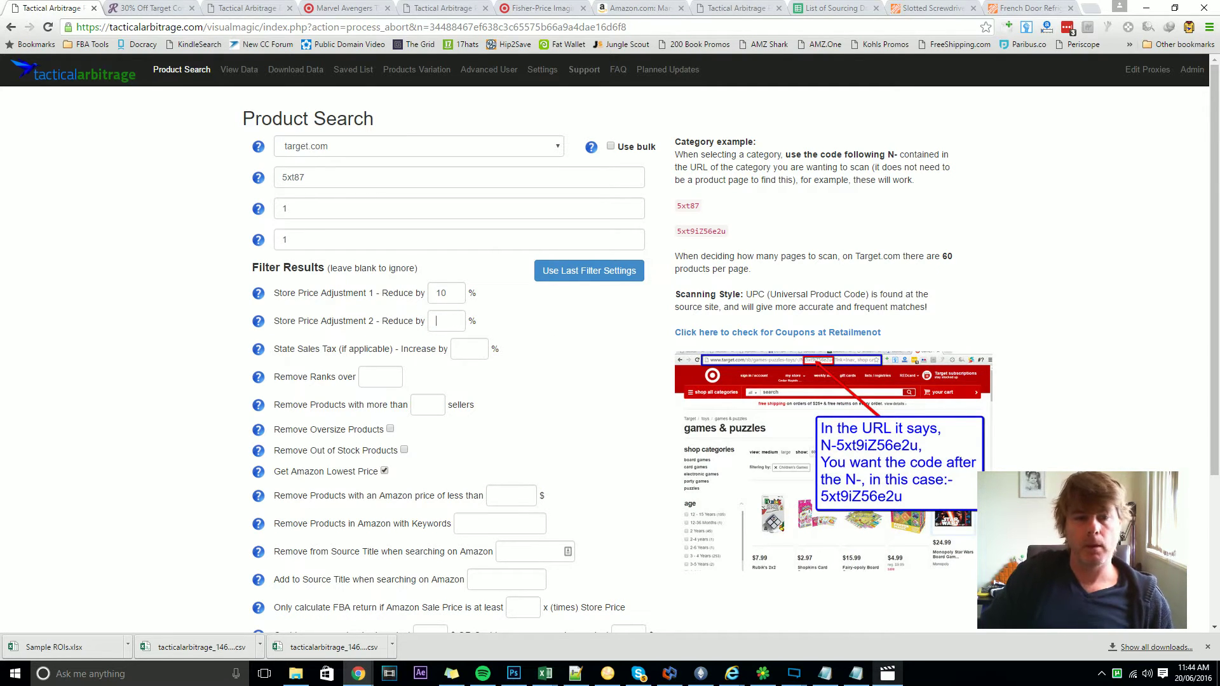
type("5")
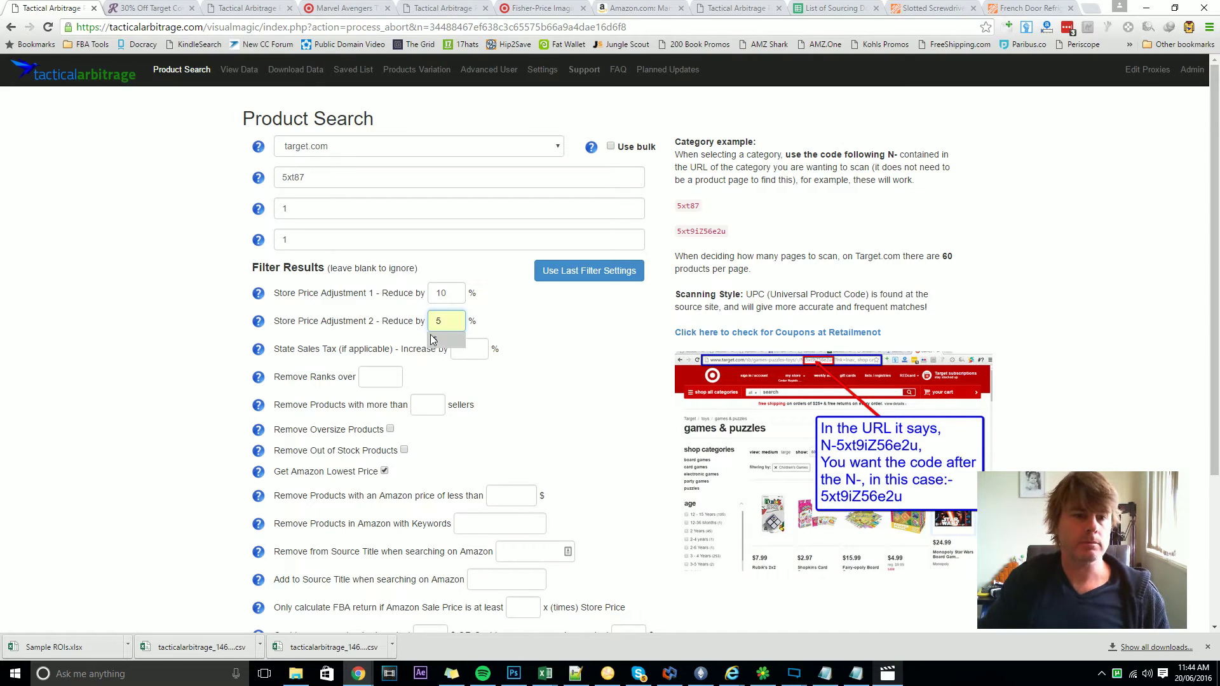
left_click(497, 311)
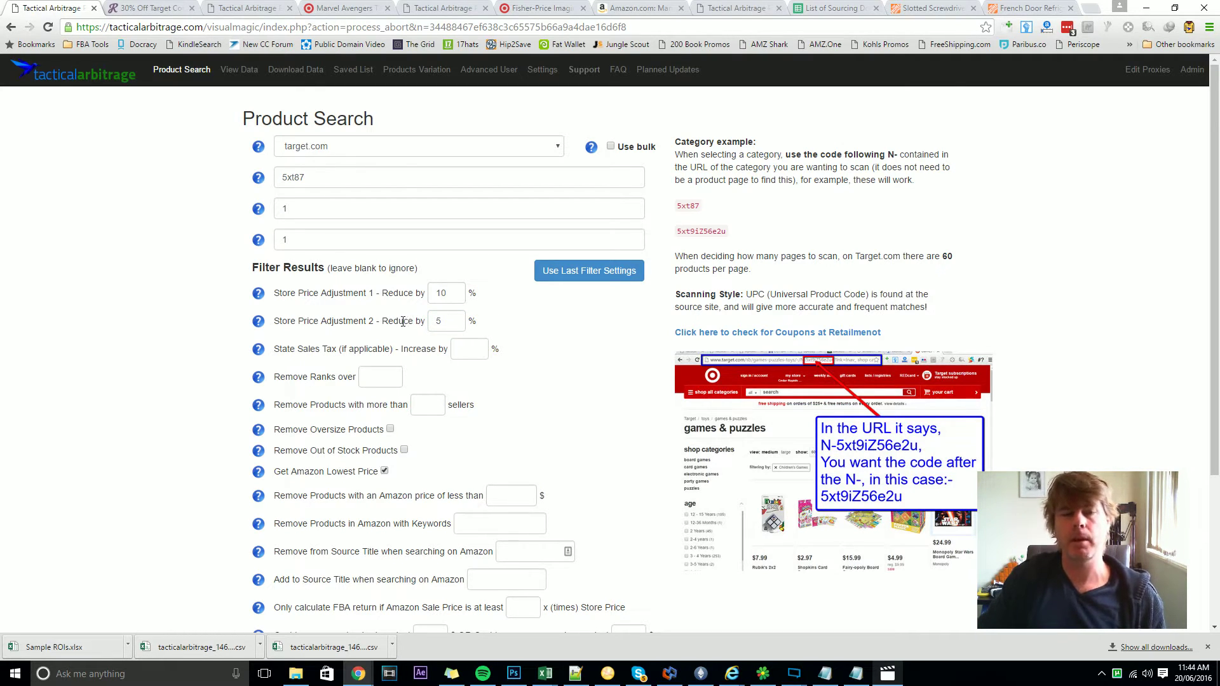
double_click(472, 321)
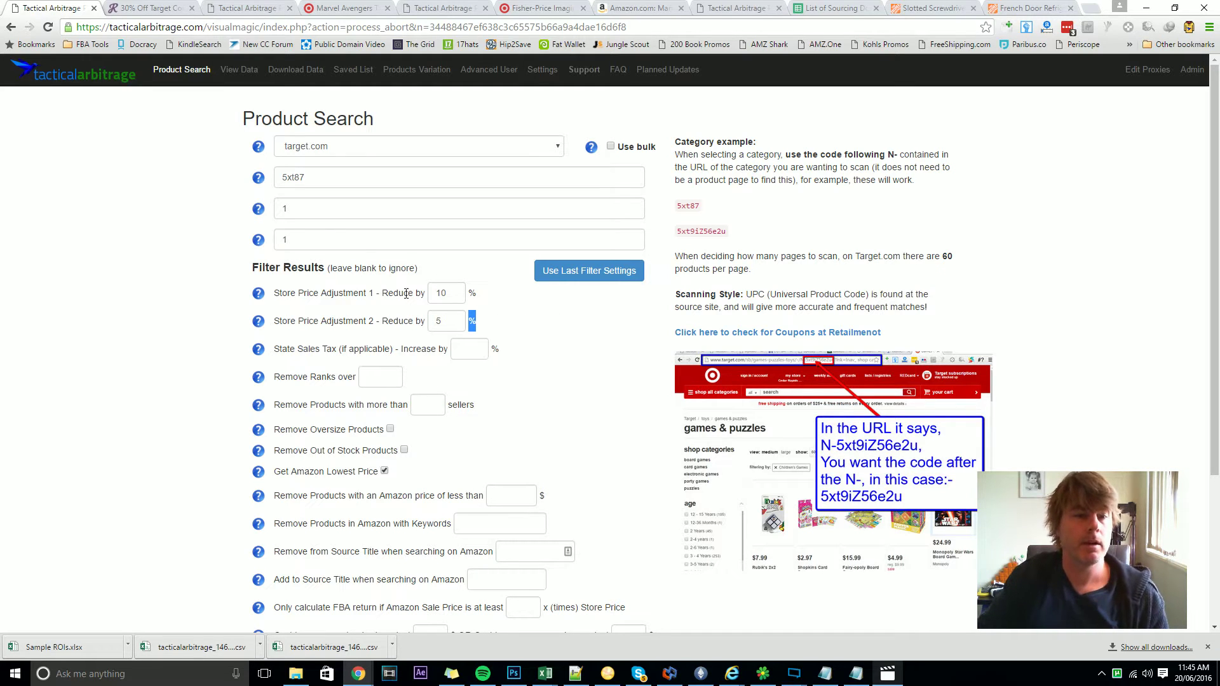
Set the state sales tax to 9.25%
scroll(217, 315, "down", 1)
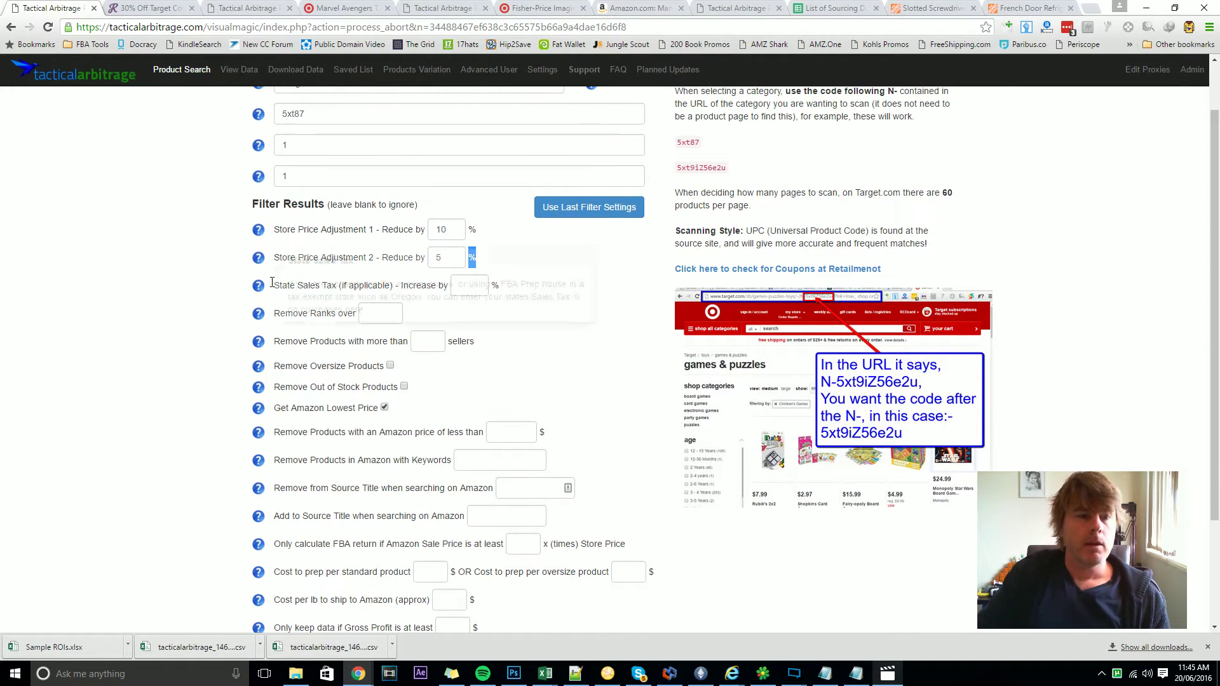
left_click_drag(275, 285, 448, 286)
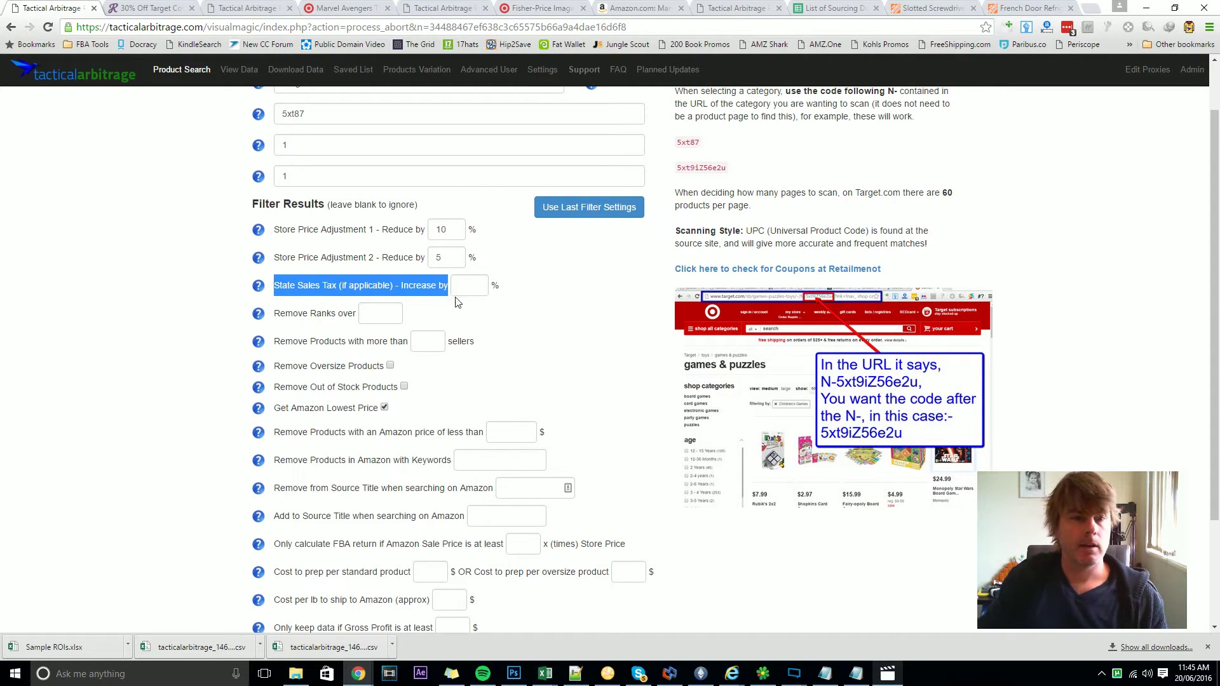
left_click(471, 287)
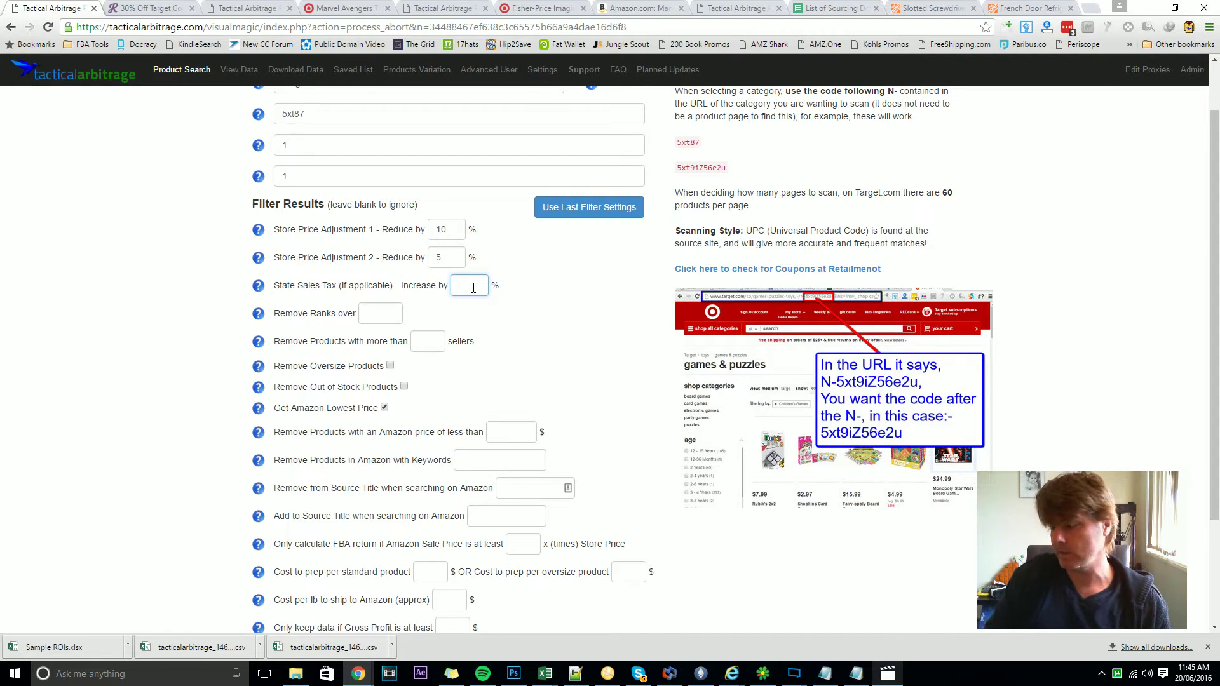
type("9")
left_click(467, 304)
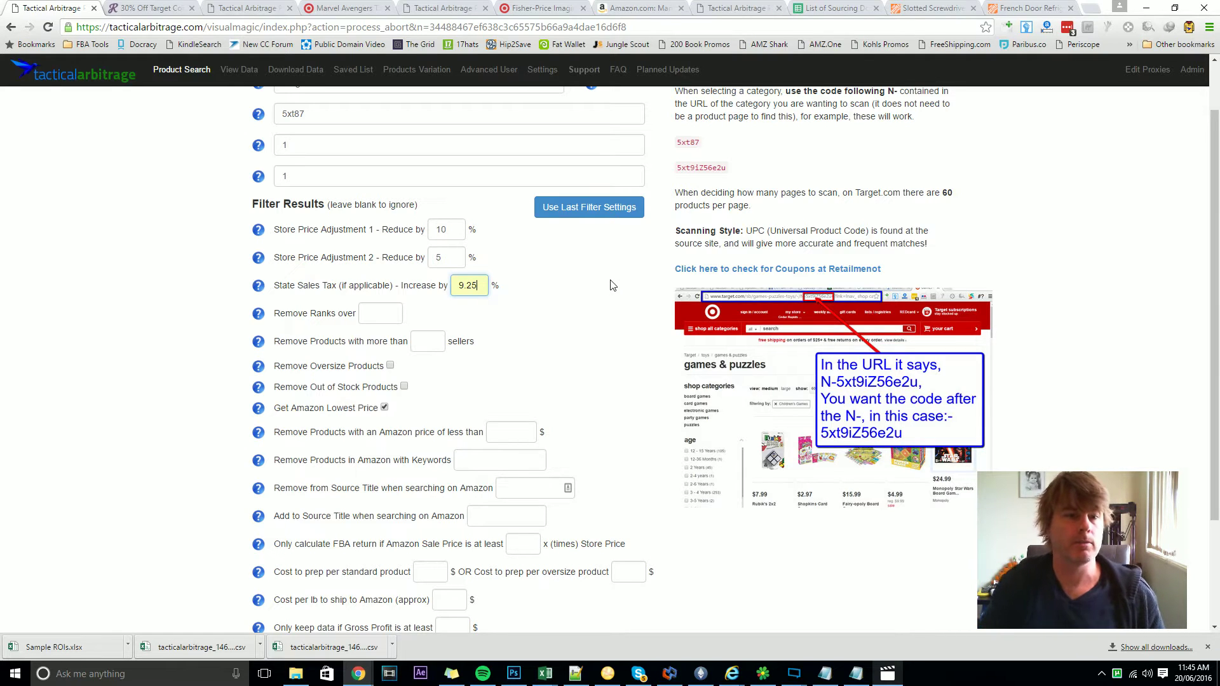
Remove products with a sales rank over 200000
left_click(382, 311)
type("200000")
left_click(509, 336)
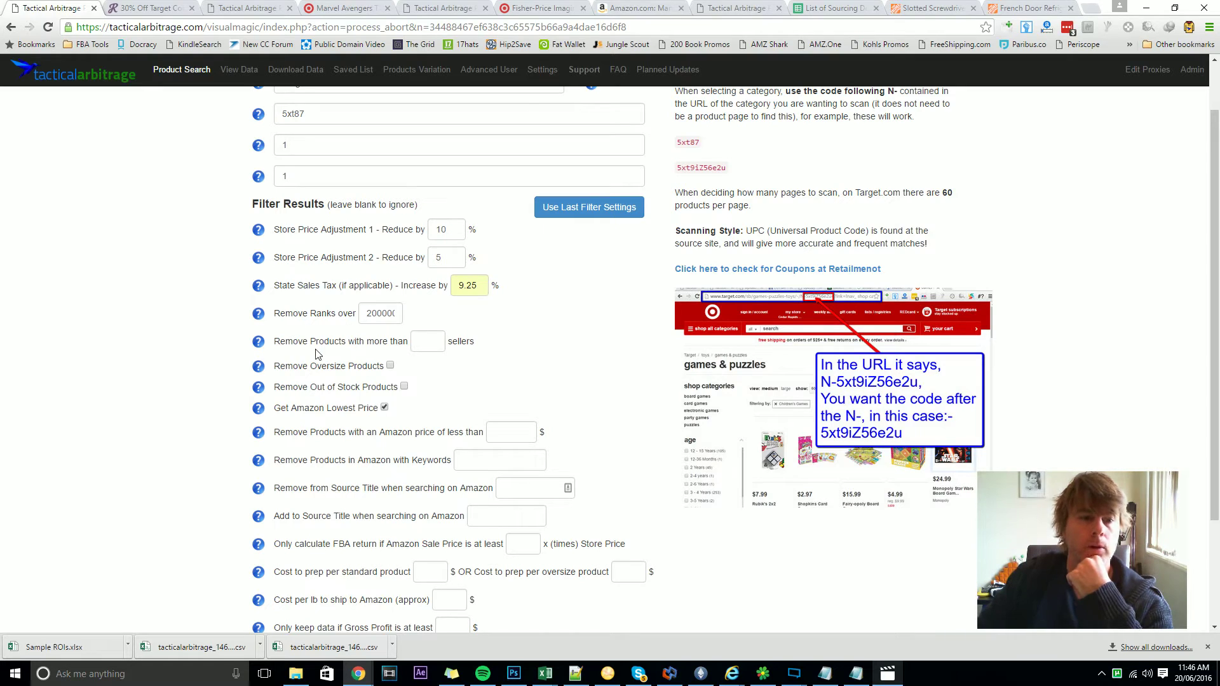
Remove products with more than 50 sellers
left_click(424, 341)
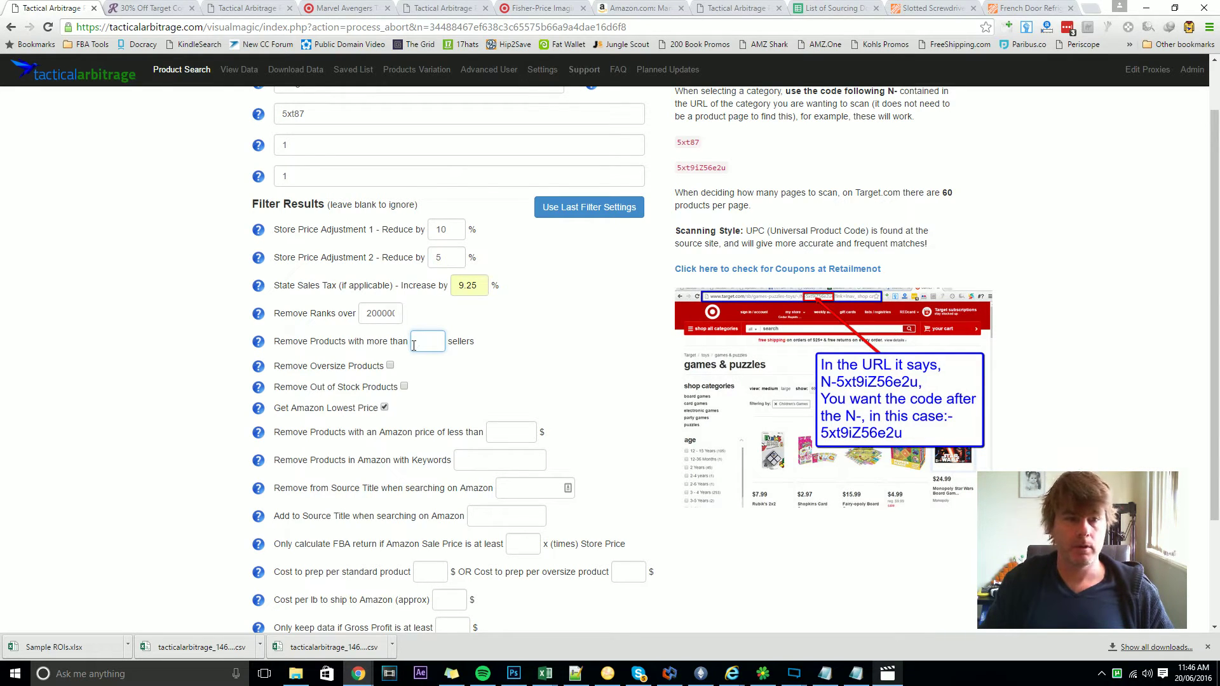
type("50")
left_click(494, 347)
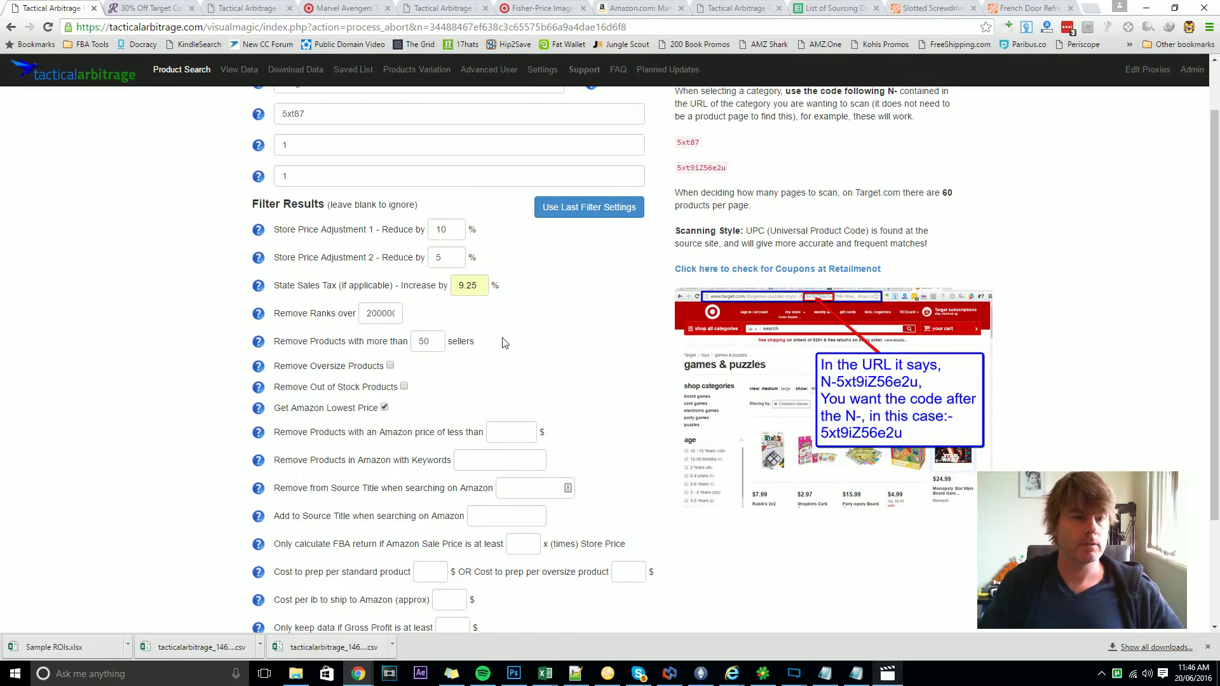
scroll(292, 305, "down", 1)
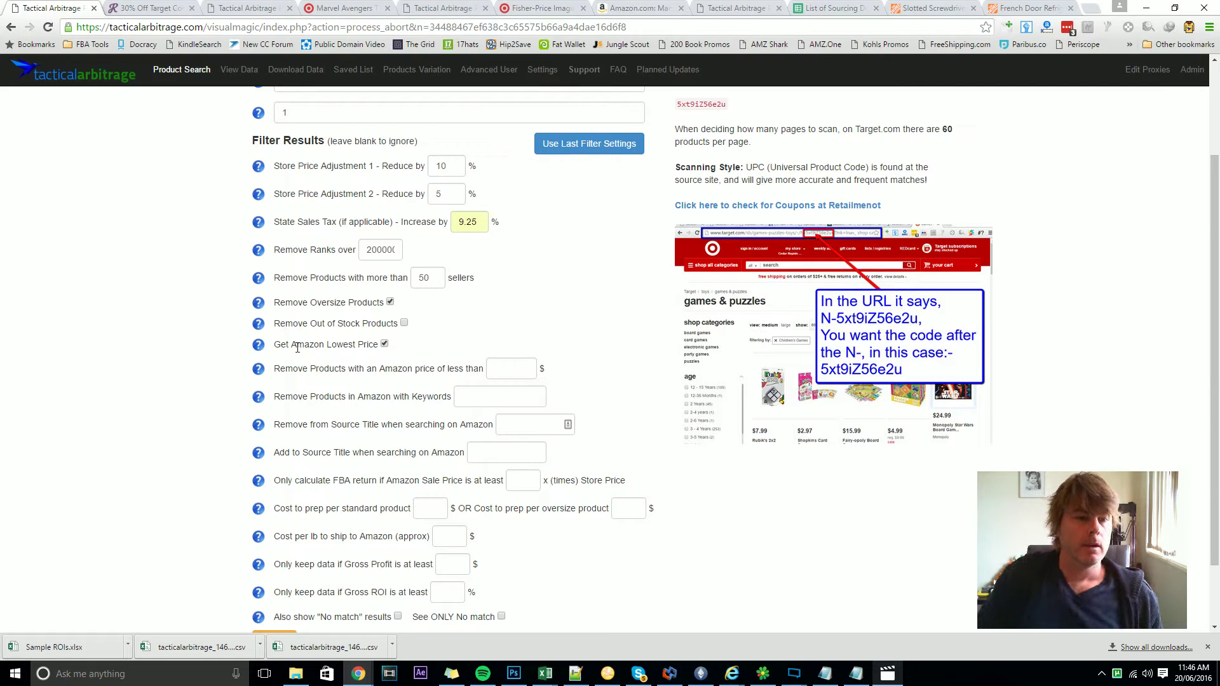
Highlight the Get Amazon Lowest Price option on the search form
scroll(437, 277, "down", 1)
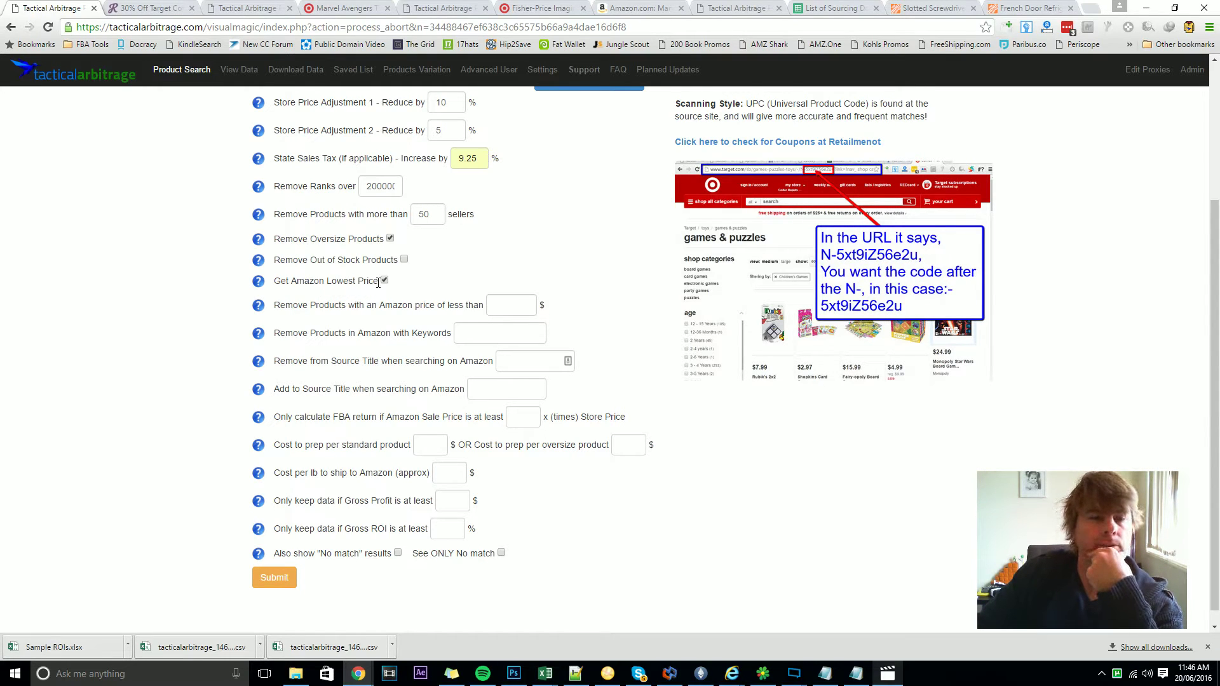
left_click_drag(378, 281, 277, 283)
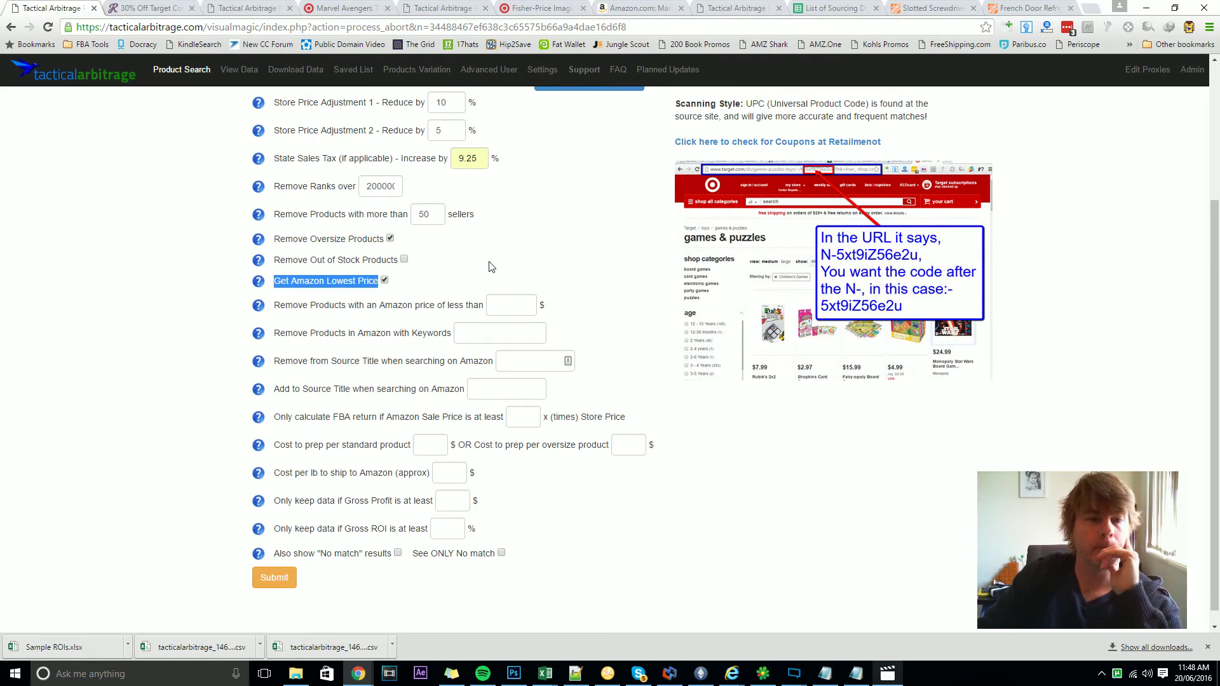
double_click(345, 283)
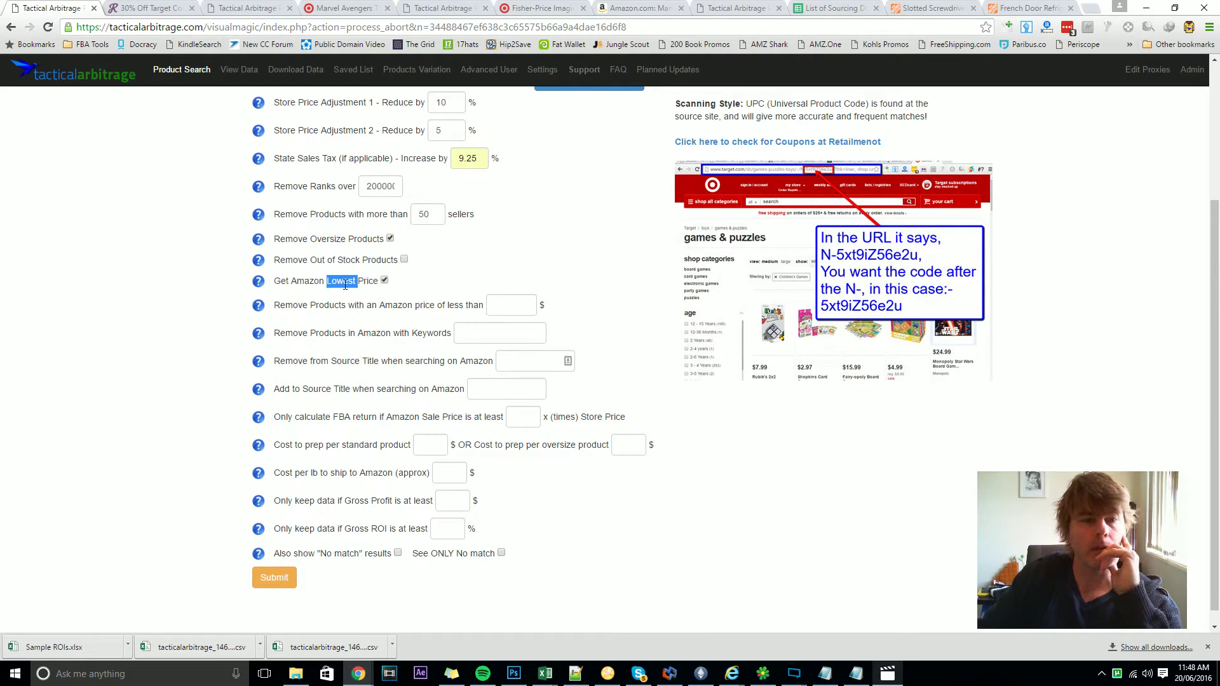
left_click_drag(377, 284, 273, 284)
left_click(417, 282)
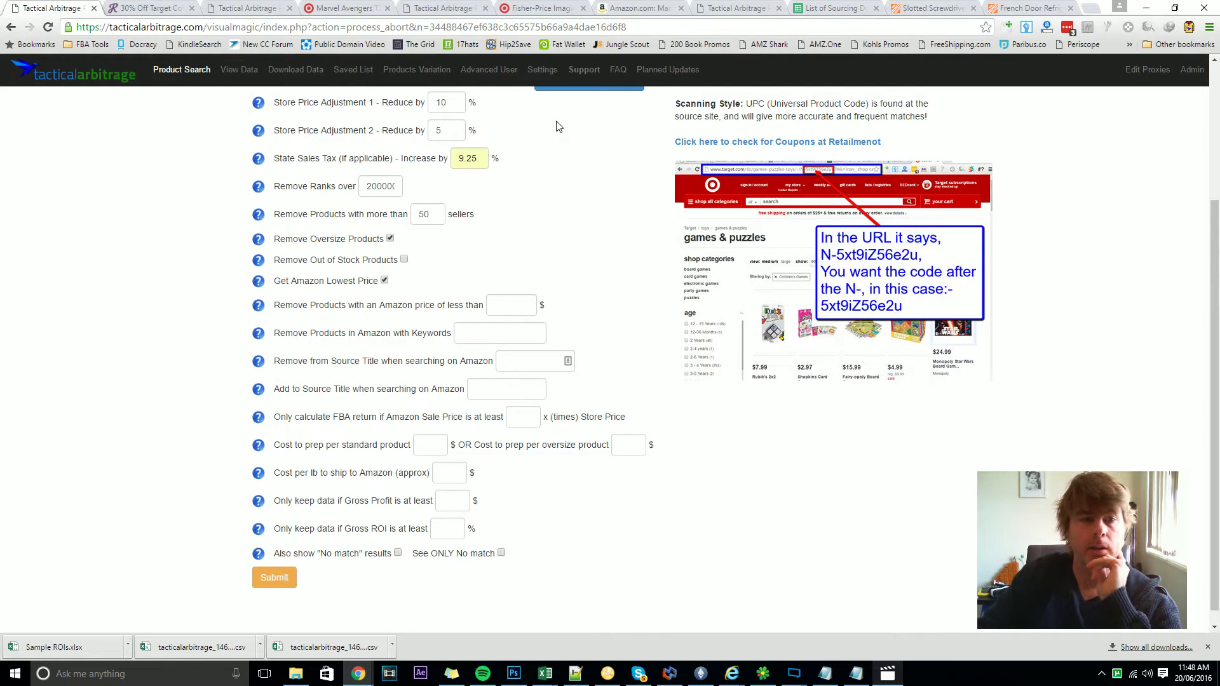
Enter 14 as the minimum Amazon price filter
scroll(582, 194, "down", 1)
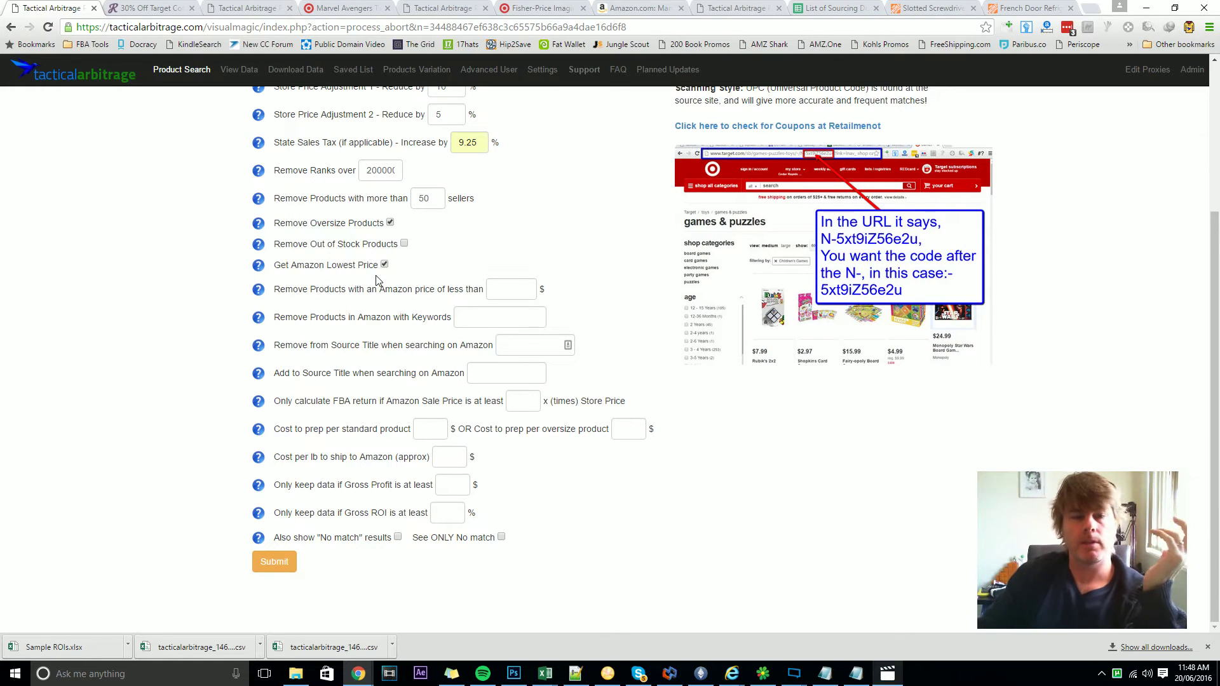
left_click(495, 290)
left_click(494, 290)
type("14")
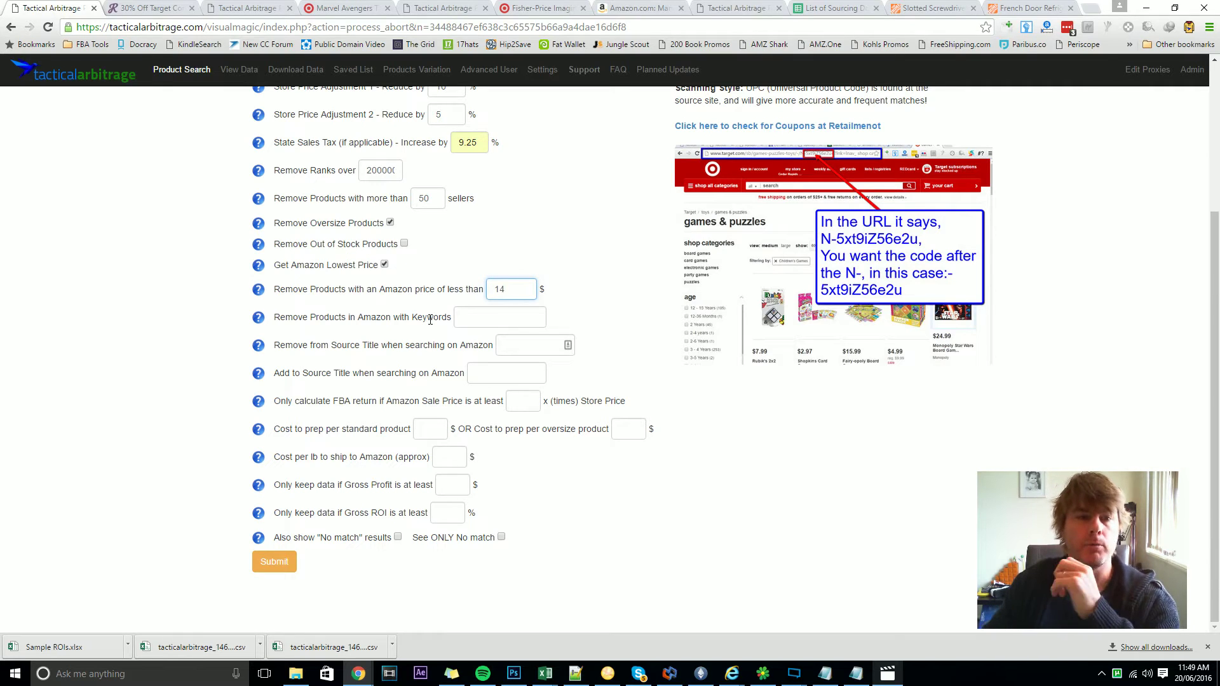
Enter bundle, count, pack as the Amazon keywords whose listings get removed
left_click(474, 319)
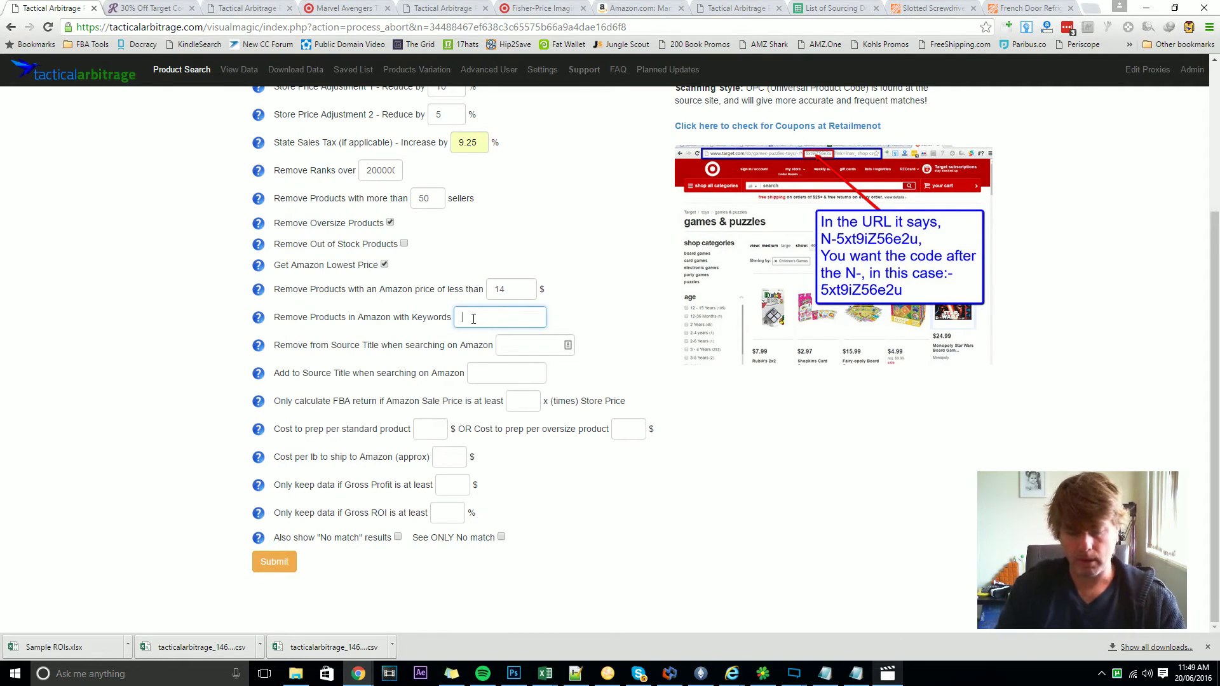
type("bu")
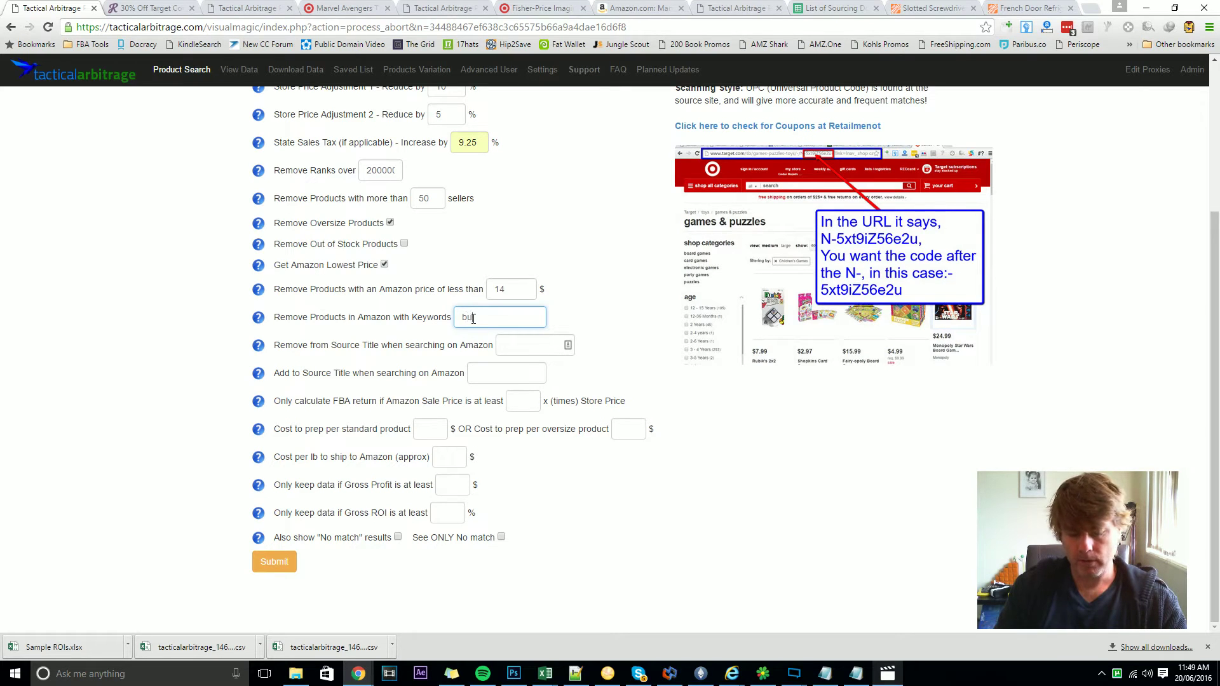
type("ndle, ")
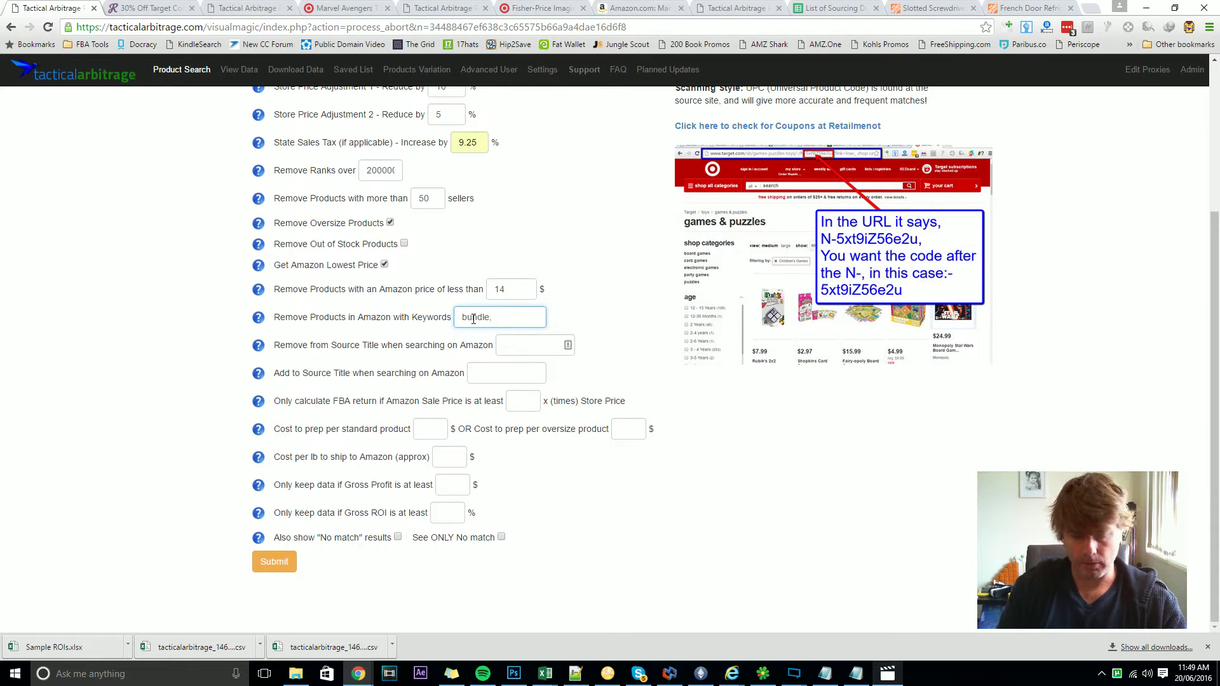
type("count, pack")
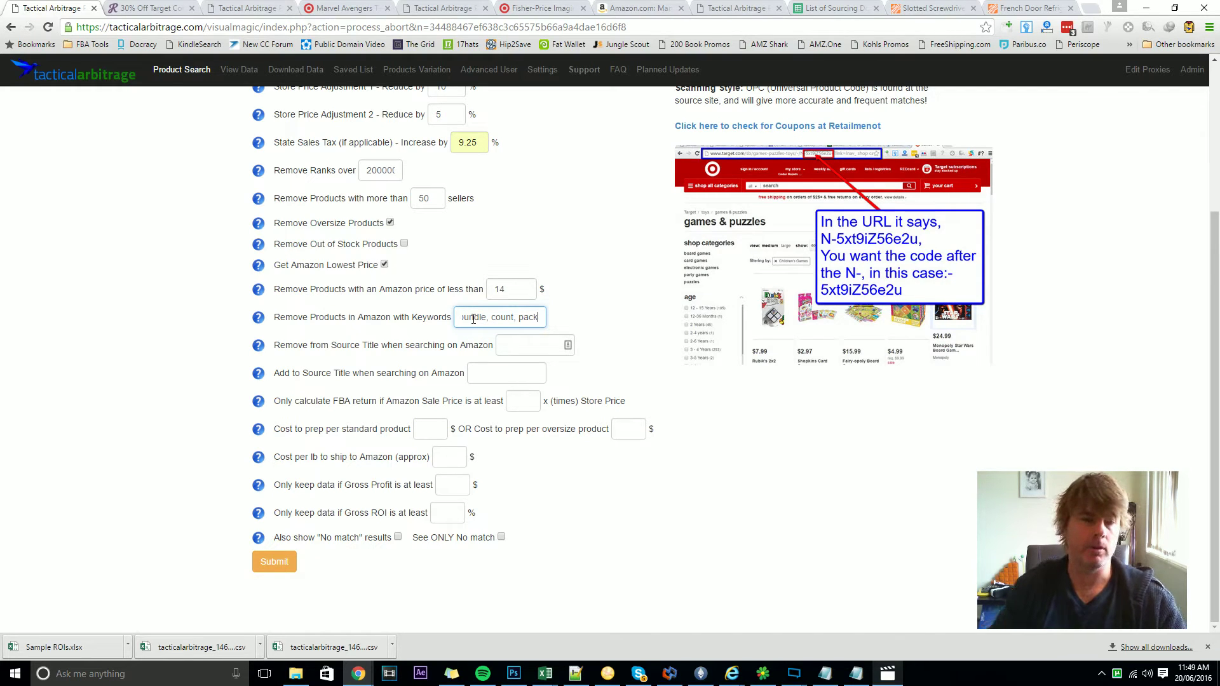
key("ctrl+a")
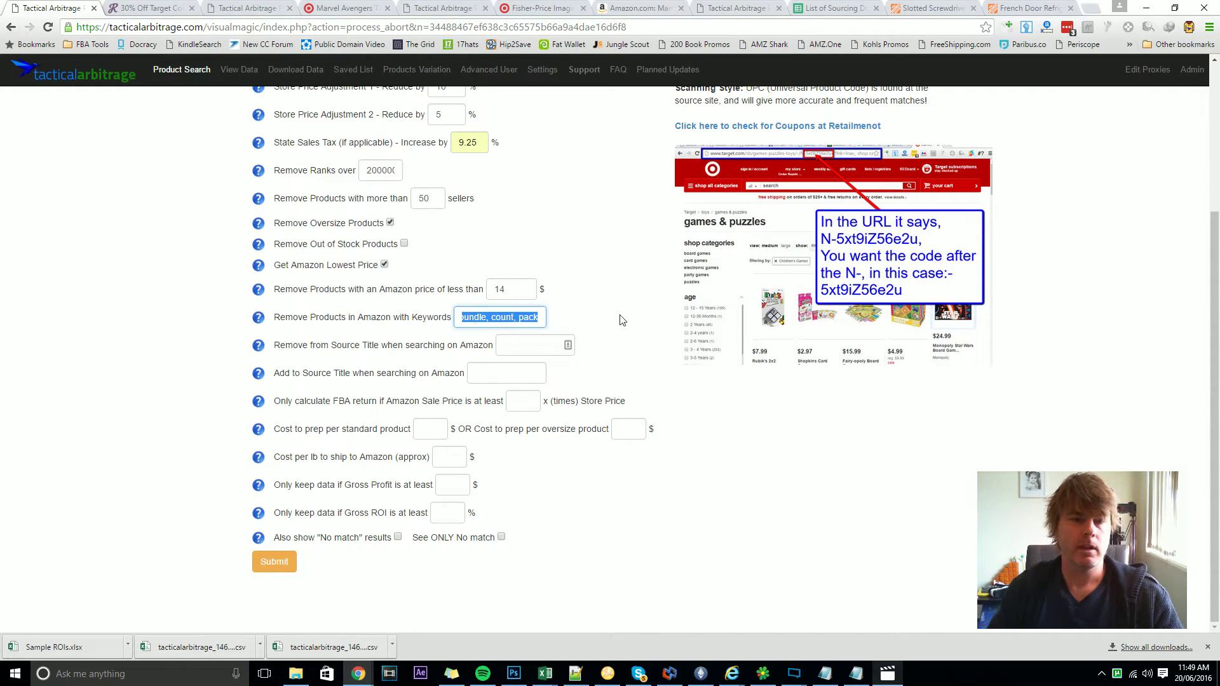
left_click(621, 319)
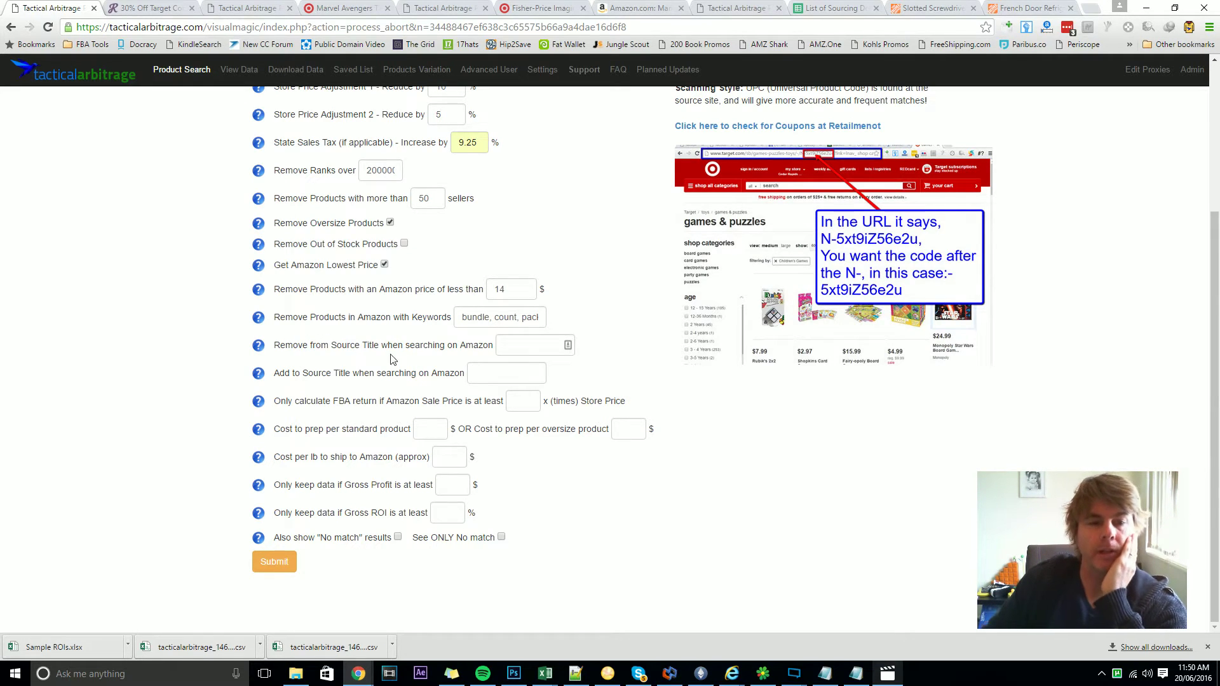
Enter '[CLEARANCE], new' as words removed from source titles for Amazon searches
left_click(507, 346)
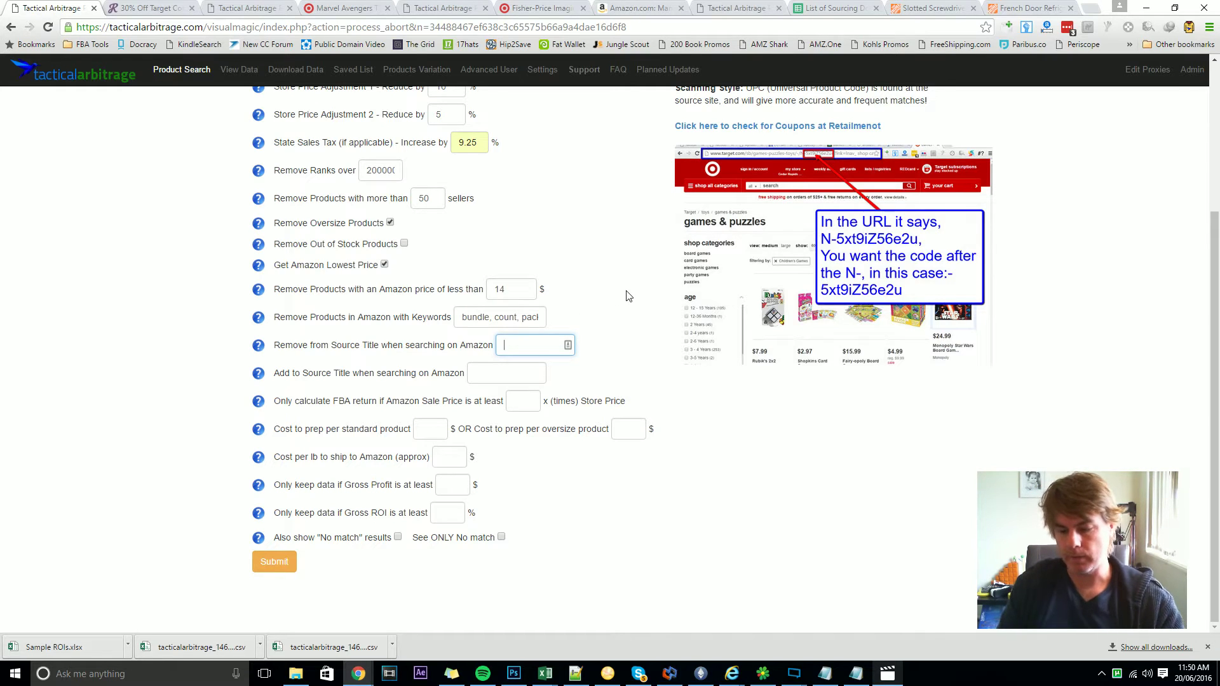
type("[CLEA")
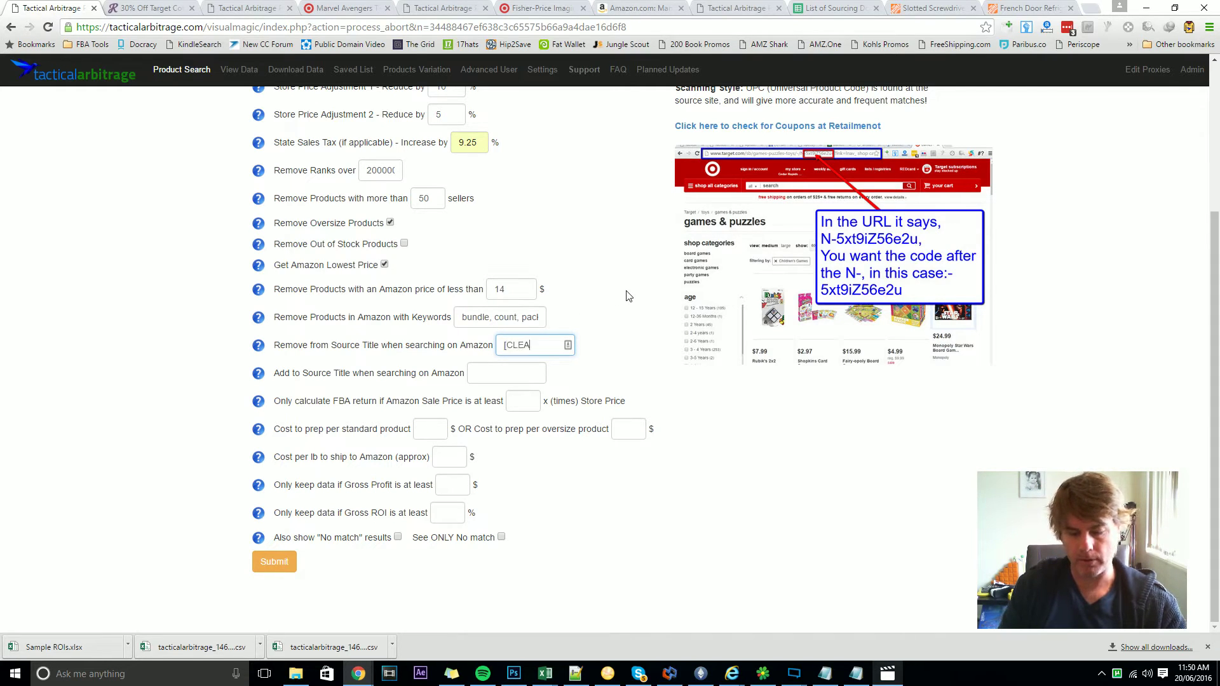
type("RANC")
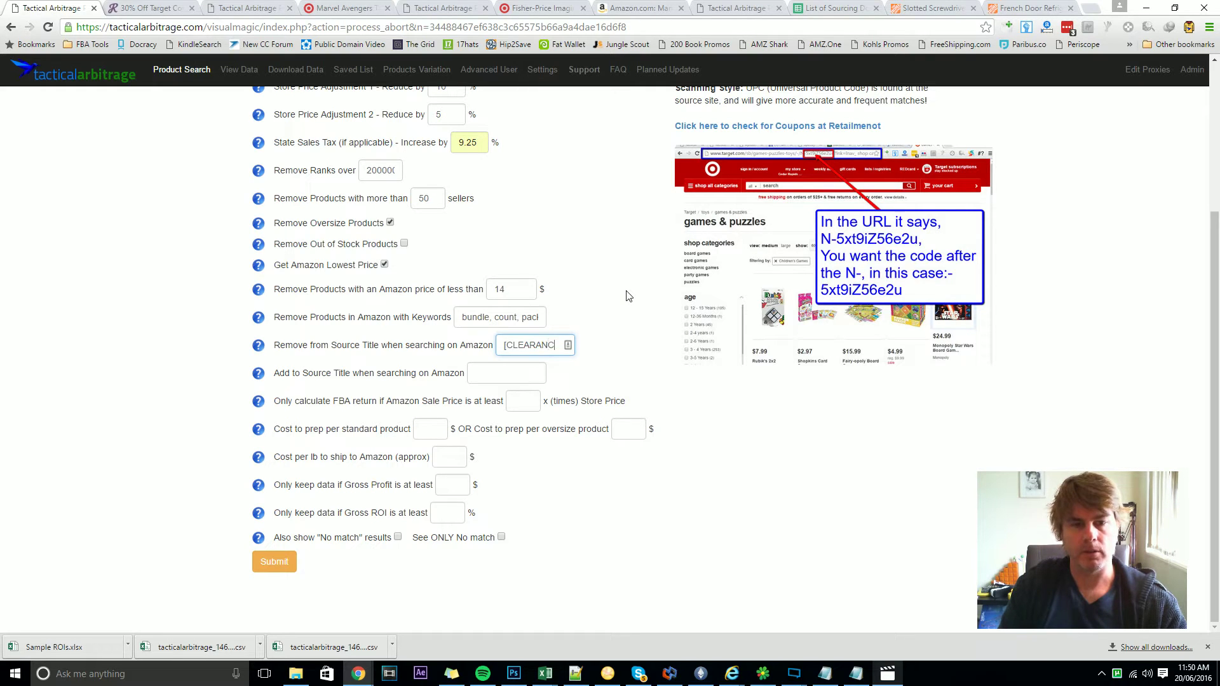
type("E]")
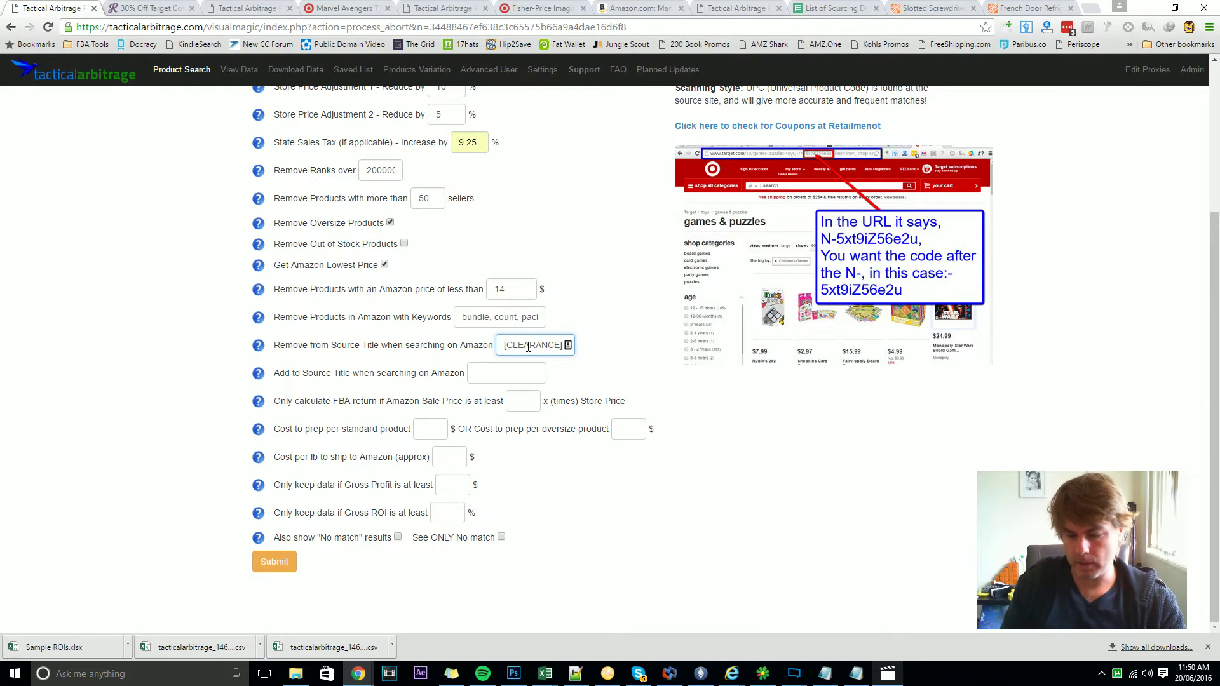
type(", new")
double_click(529, 347)
left_click(593, 313)
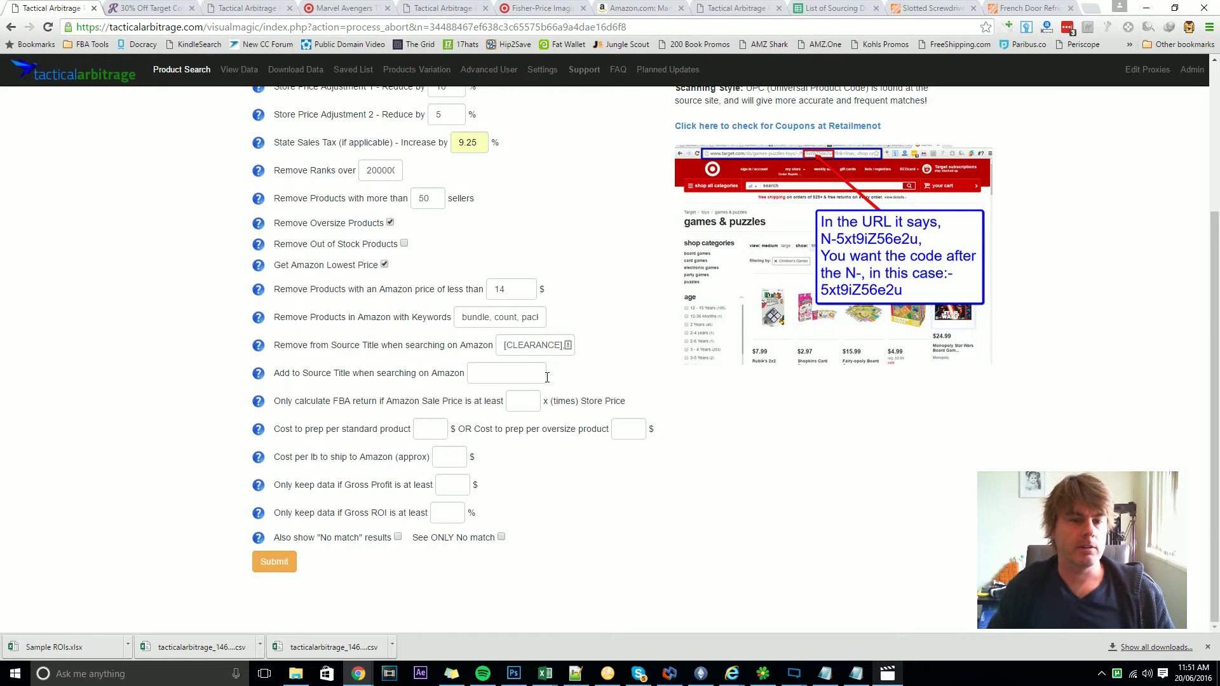
Clear '[CLEARANCE], new' from the Remove from Source Title field, leaving it empty
left_click_drag(504, 345, 631, 353)
key("BackSpace")
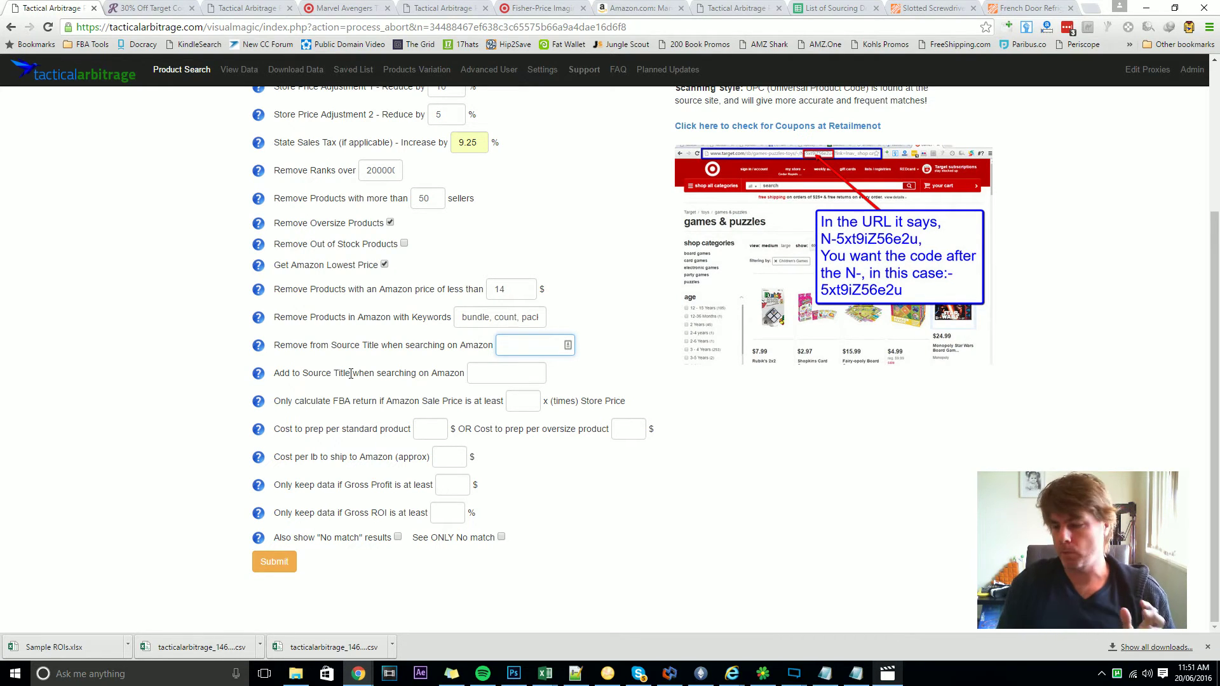
type("5")
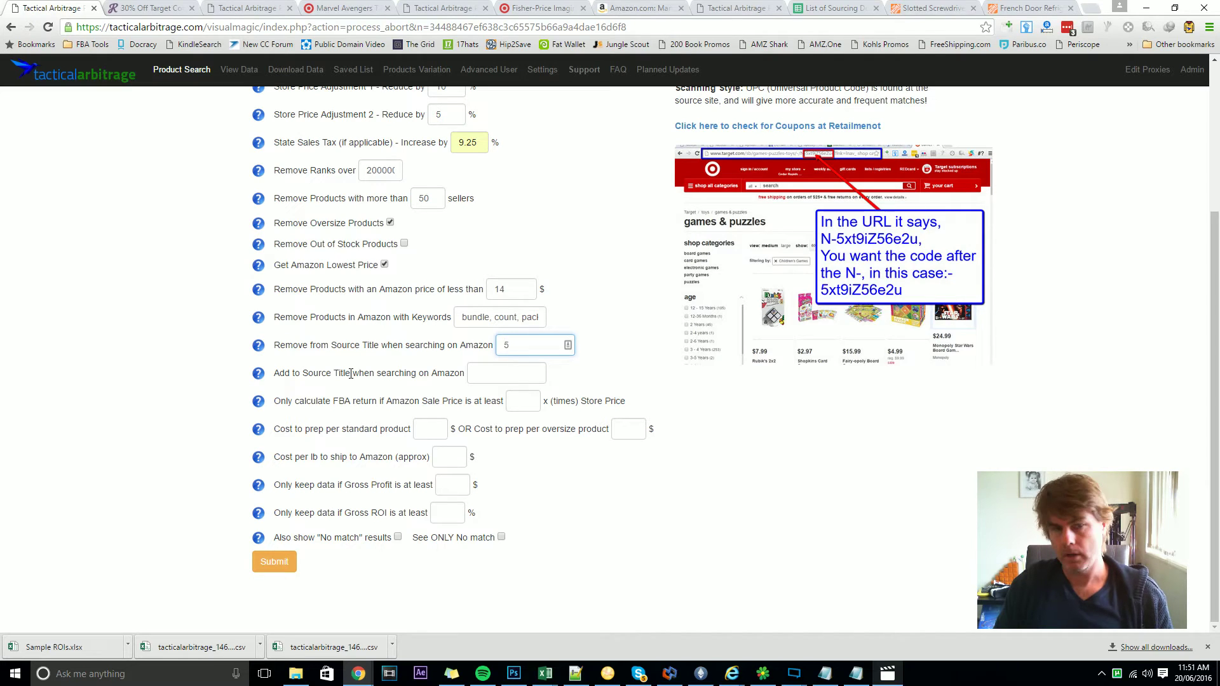
key("BackSpace")
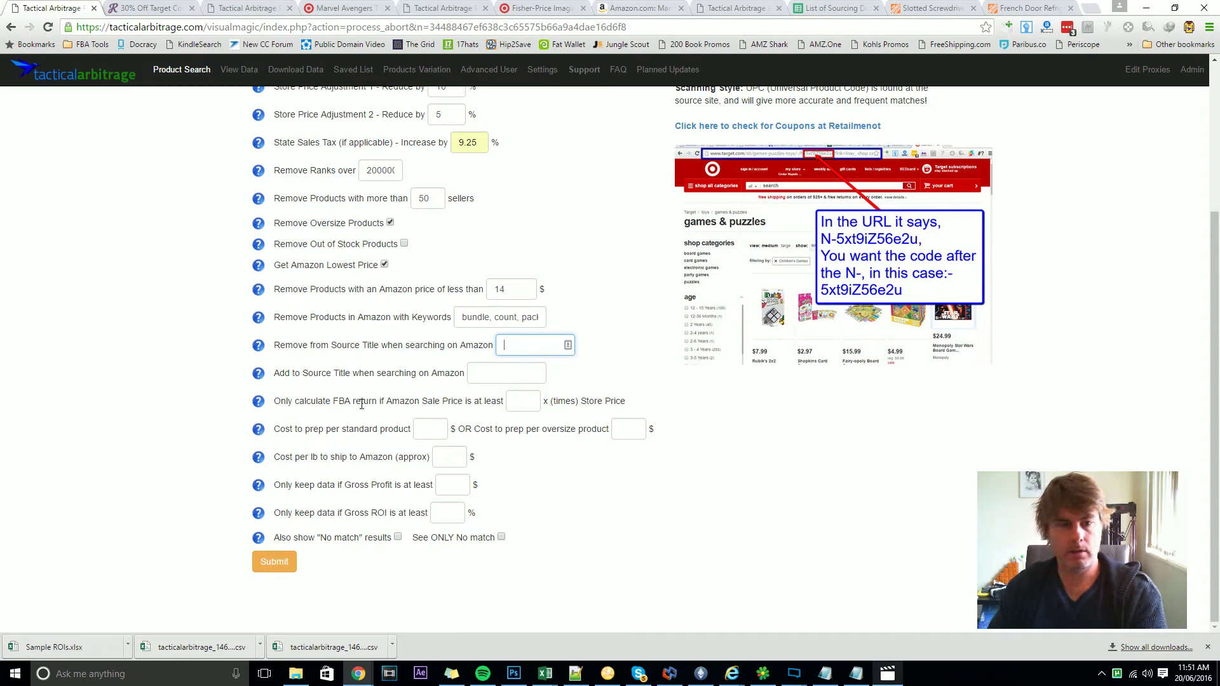
Enter 5.11 in Add to Source Title, then delete it so nothing is added
left_click(480, 374)
type("5.11")
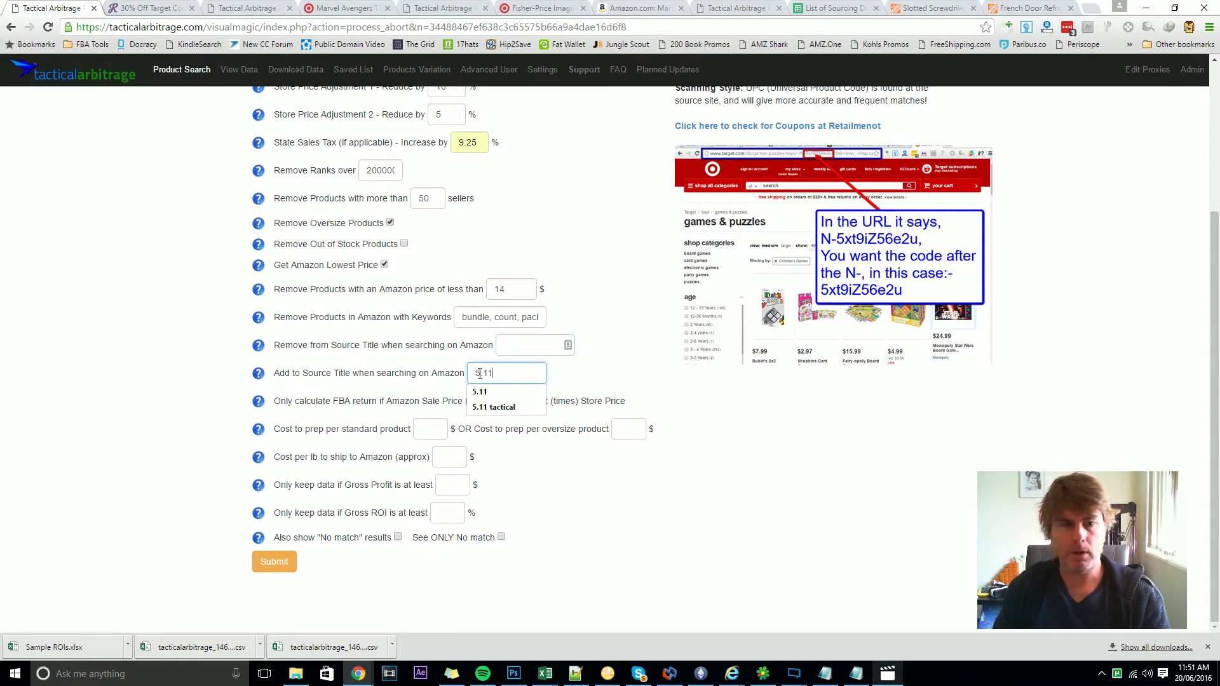
left_click(609, 379)
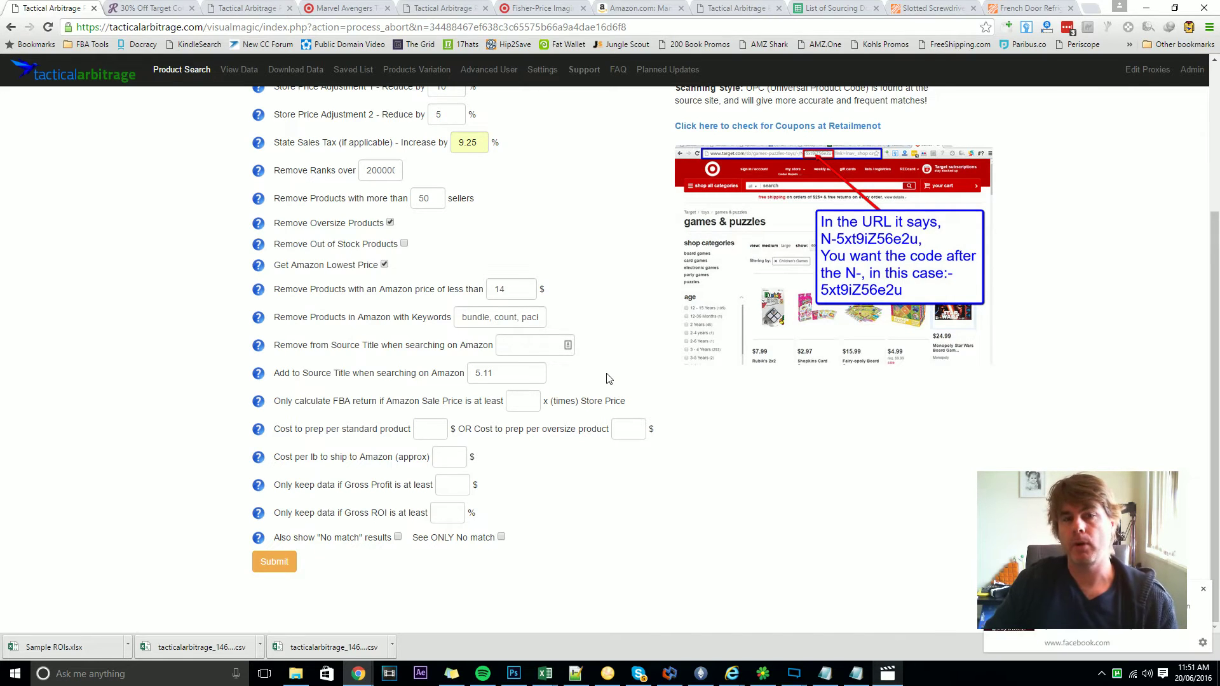
left_click(515, 374)
double_click(514, 374)
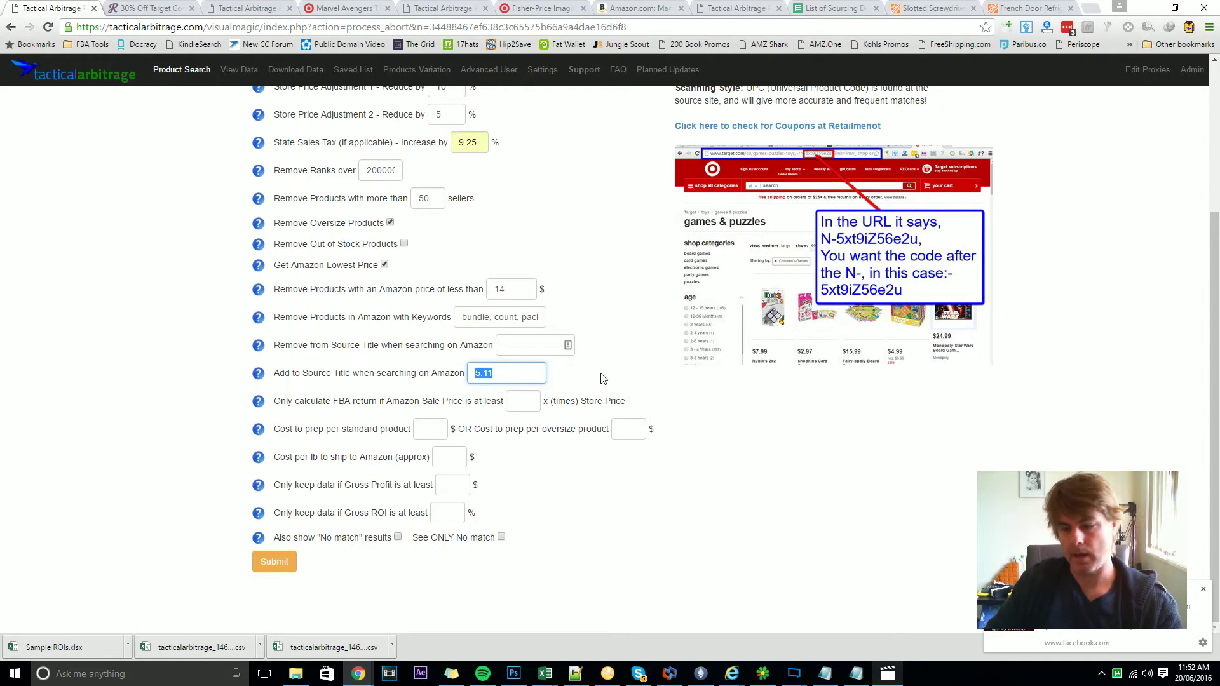
key("BackSpace")
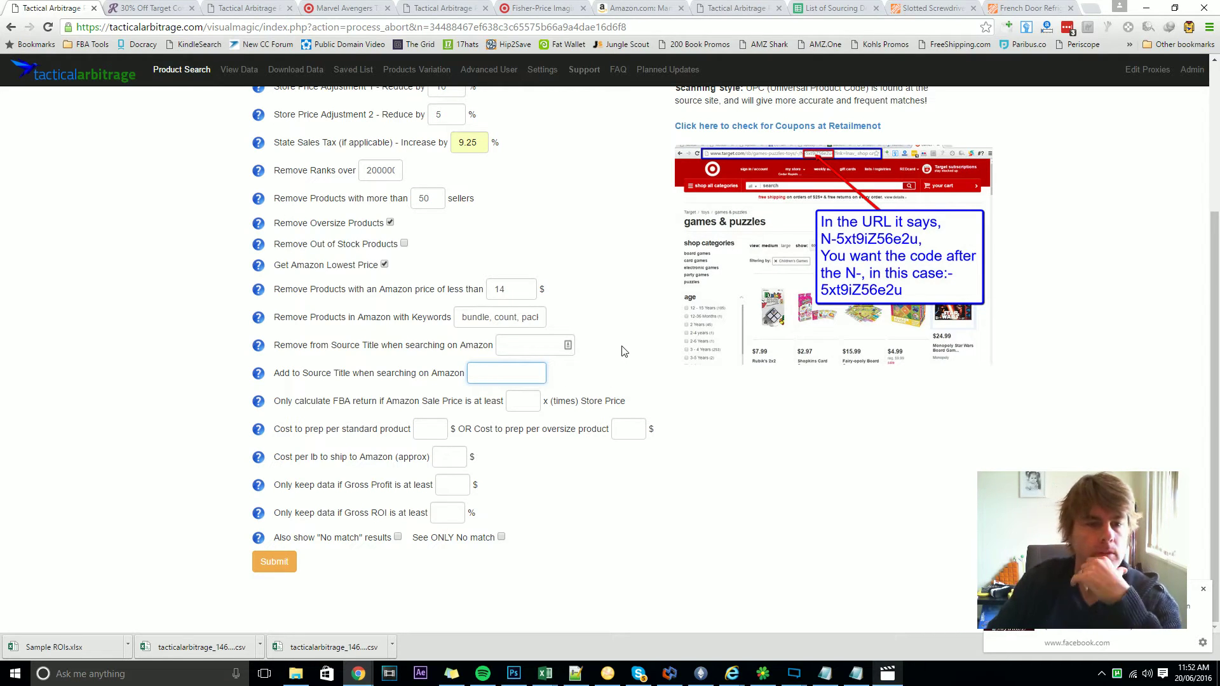
left_click(624, 351)
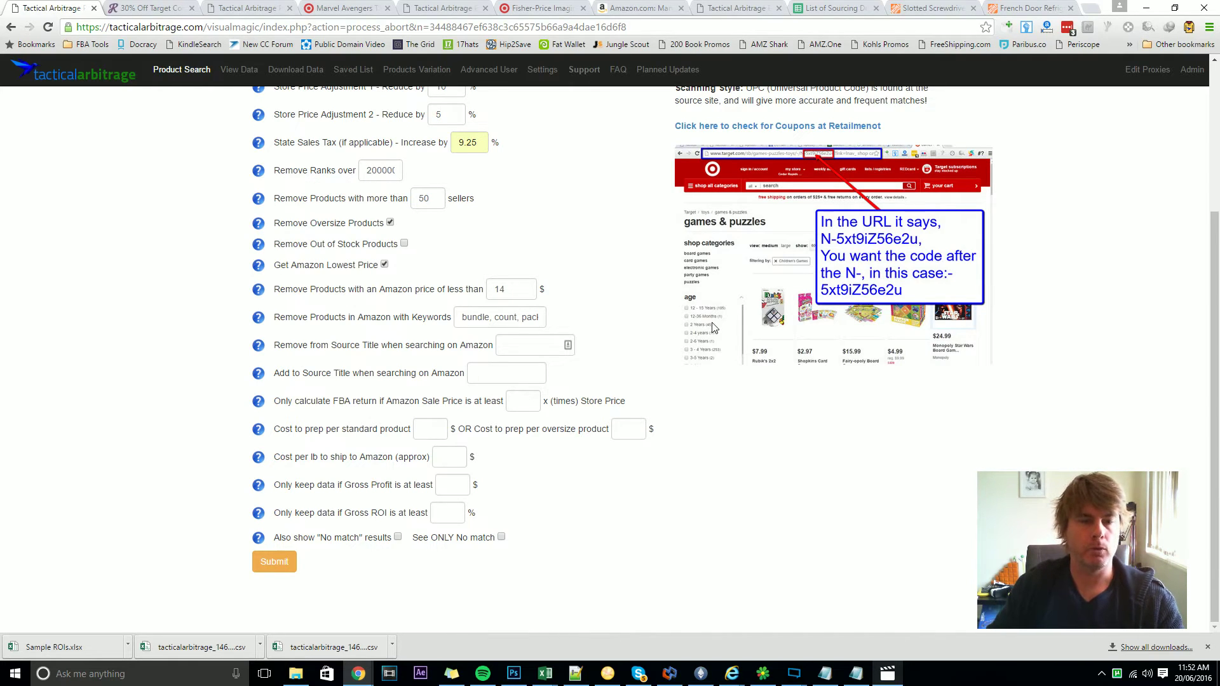
Set the FBA-return minimum multiple to 1.7 times store price, replacing a trial value of 2
left_click(523, 403)
type("2")
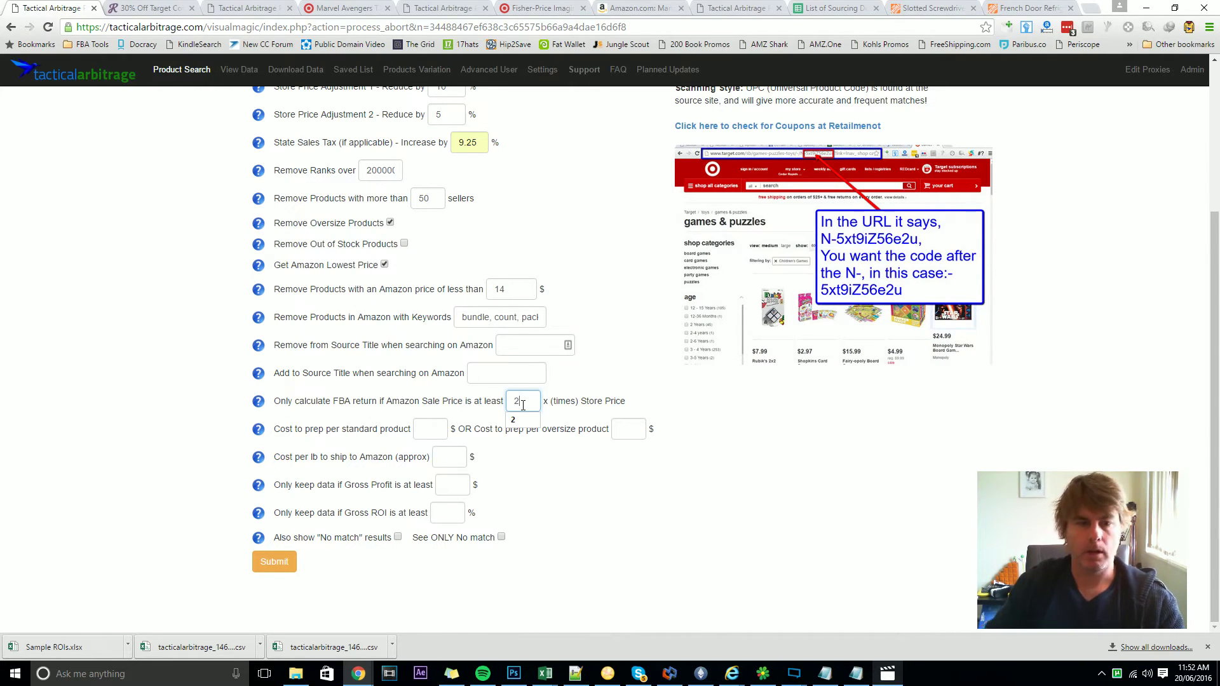
left_click(602, 387)
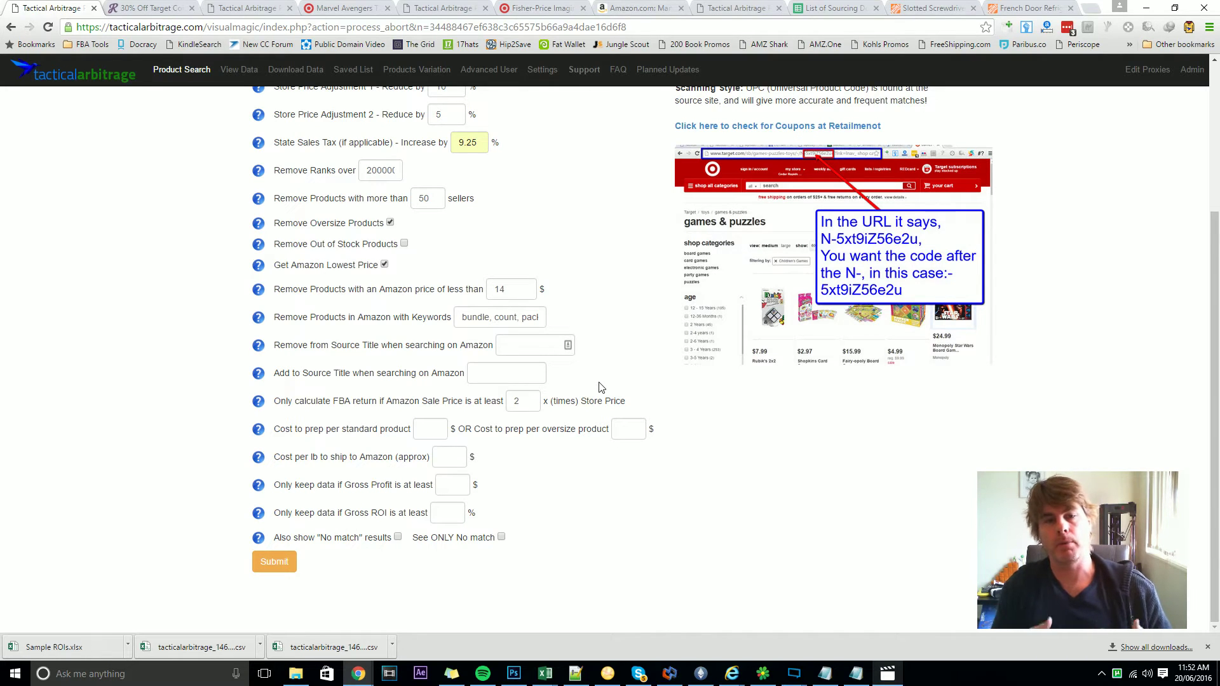
double_click(513, 405)
type("1")
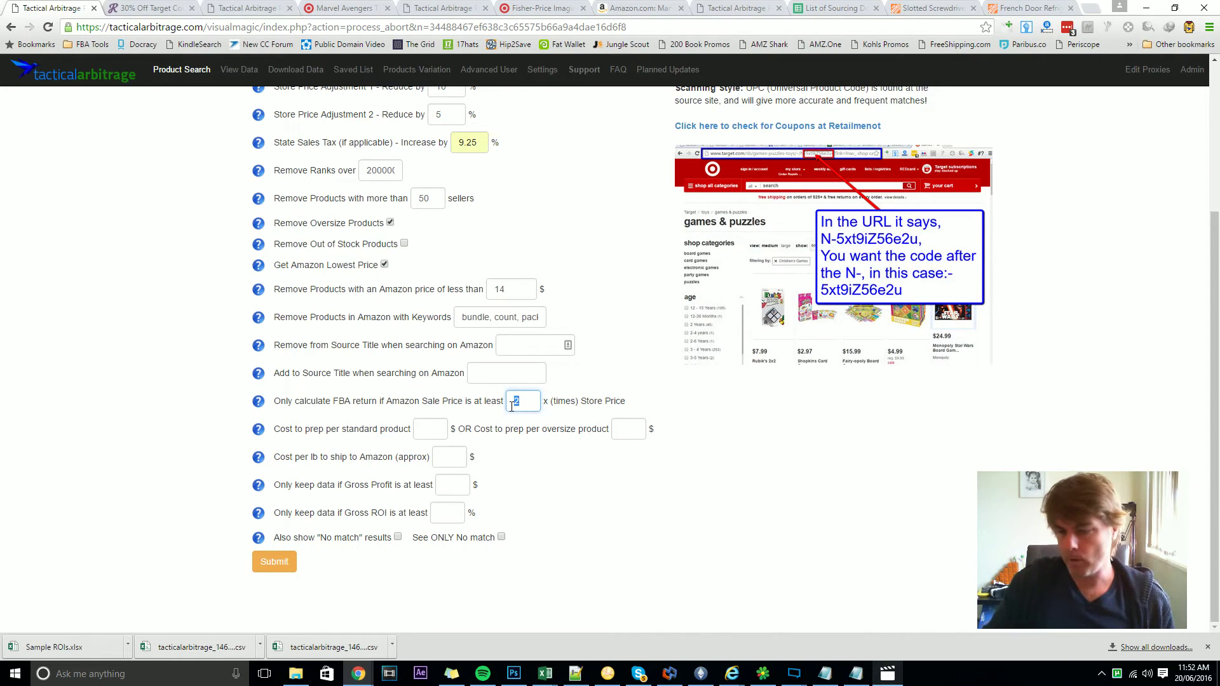
type(".7")
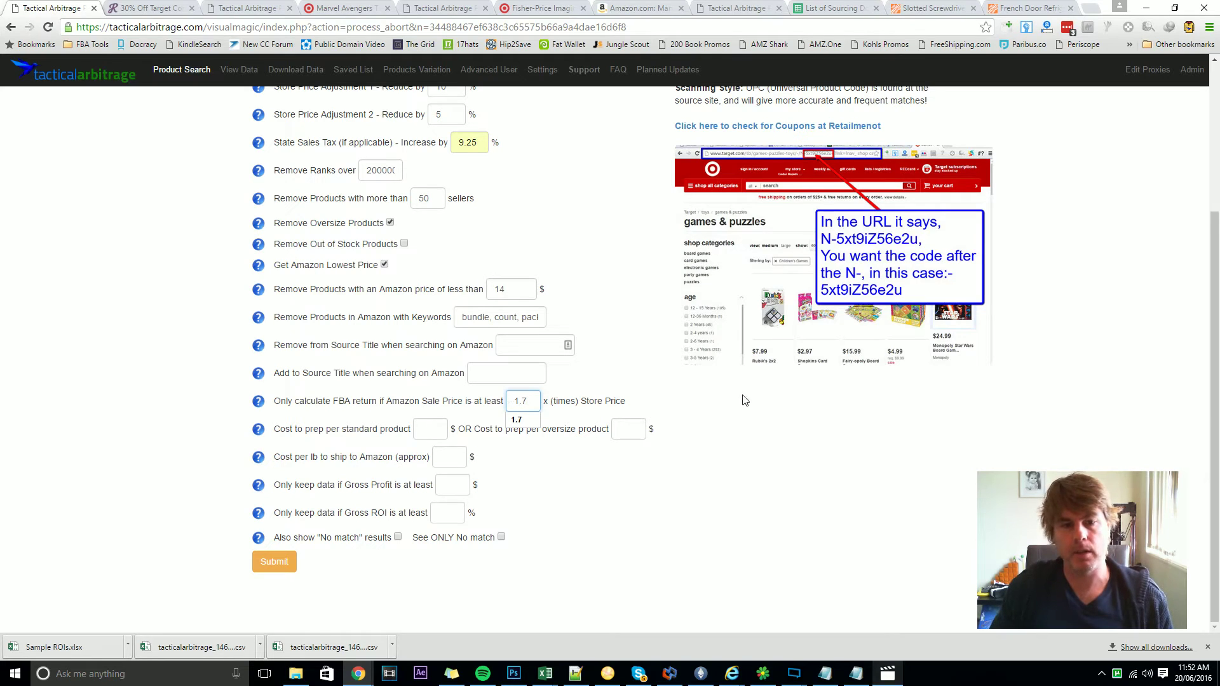
left_click(632, 356)
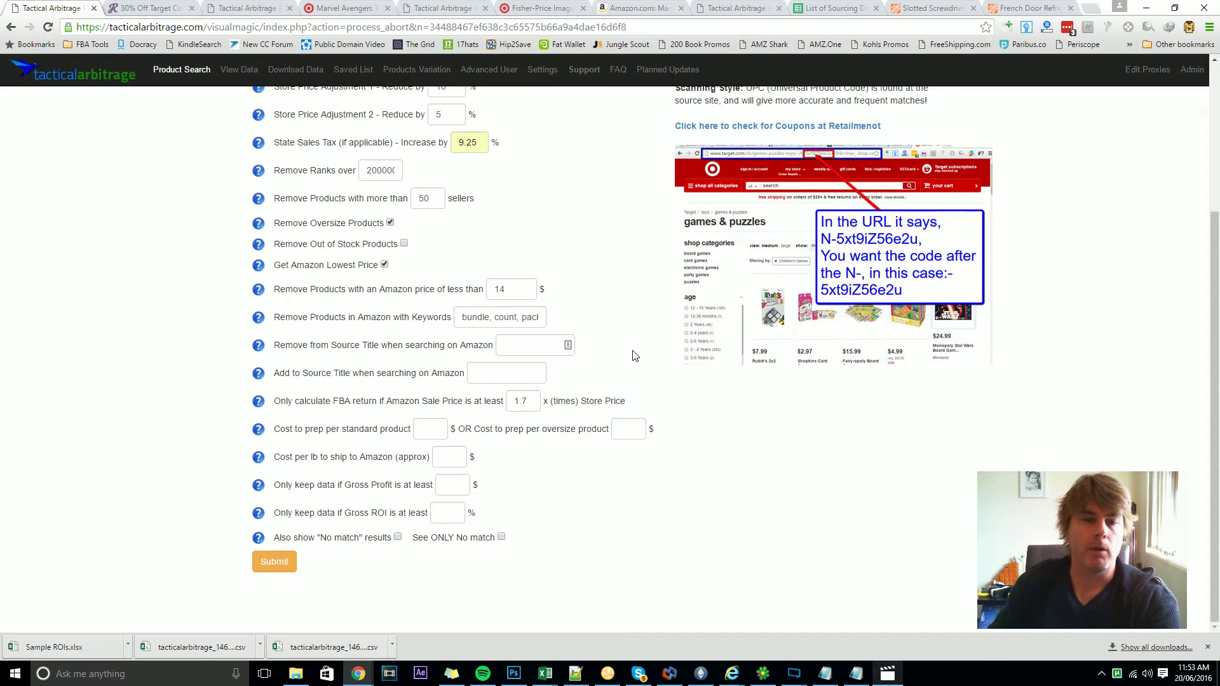
left_click_drag(532, 401, 508, 401)
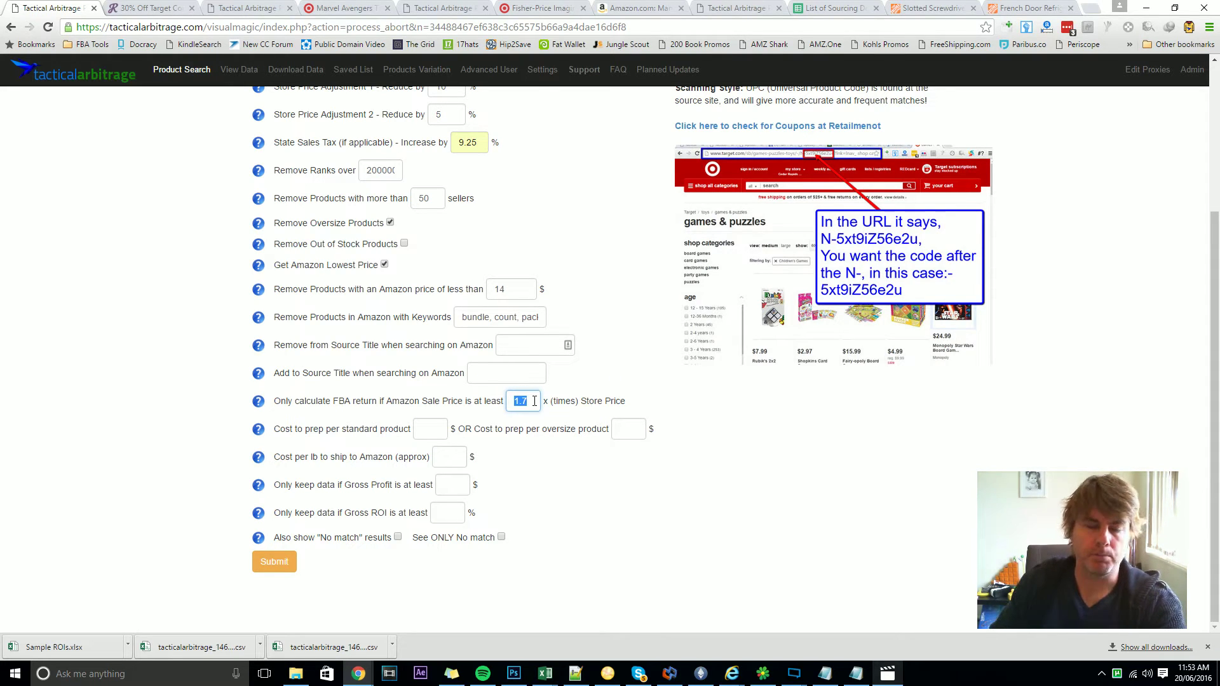
left_click(534, 401)
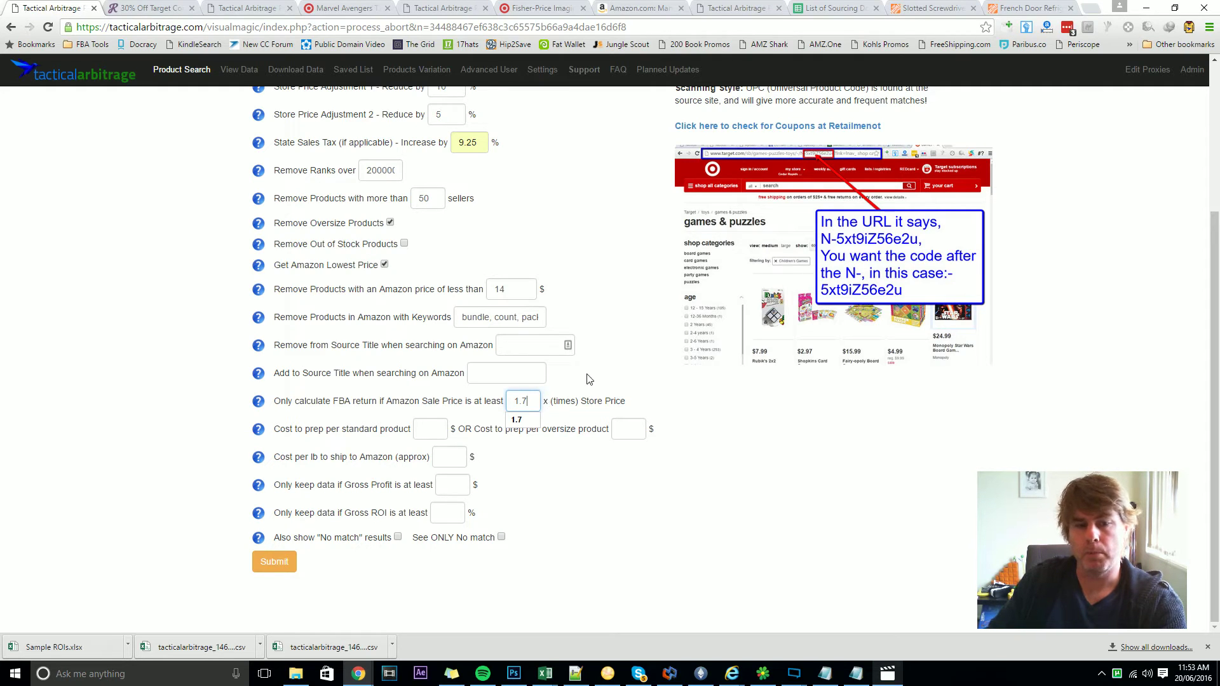
left_click(620, 368)
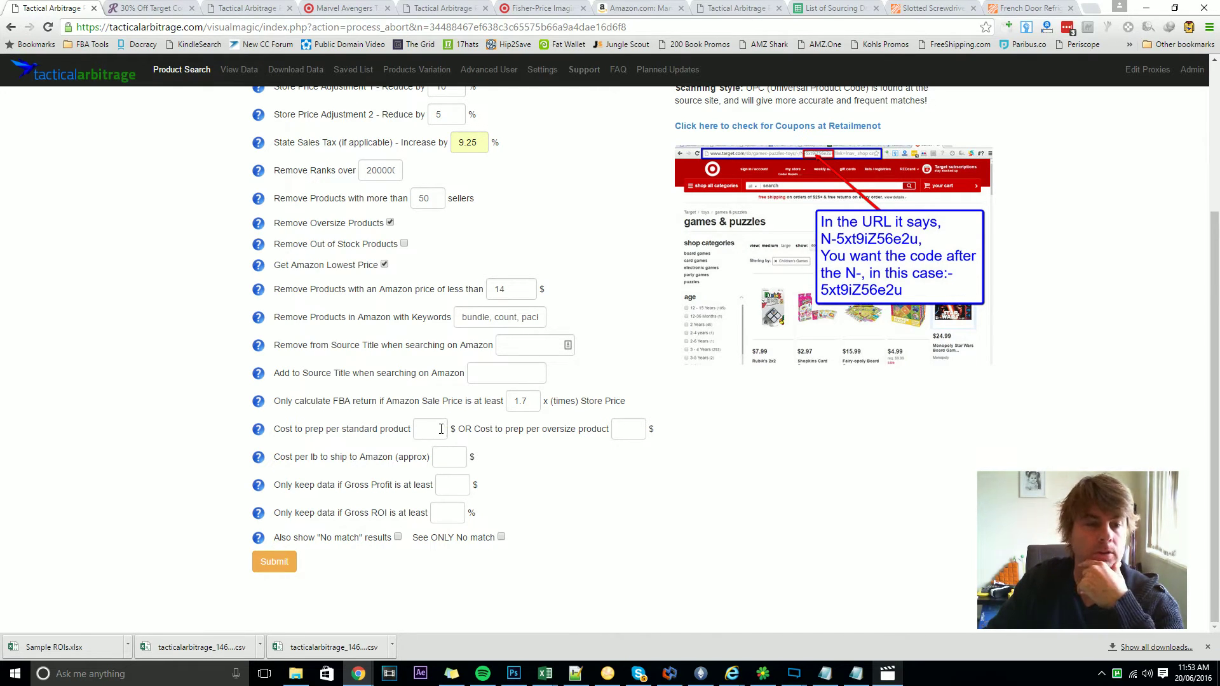
Change the standard product prep cost from 1 to 0.20
left_click(435, 430)
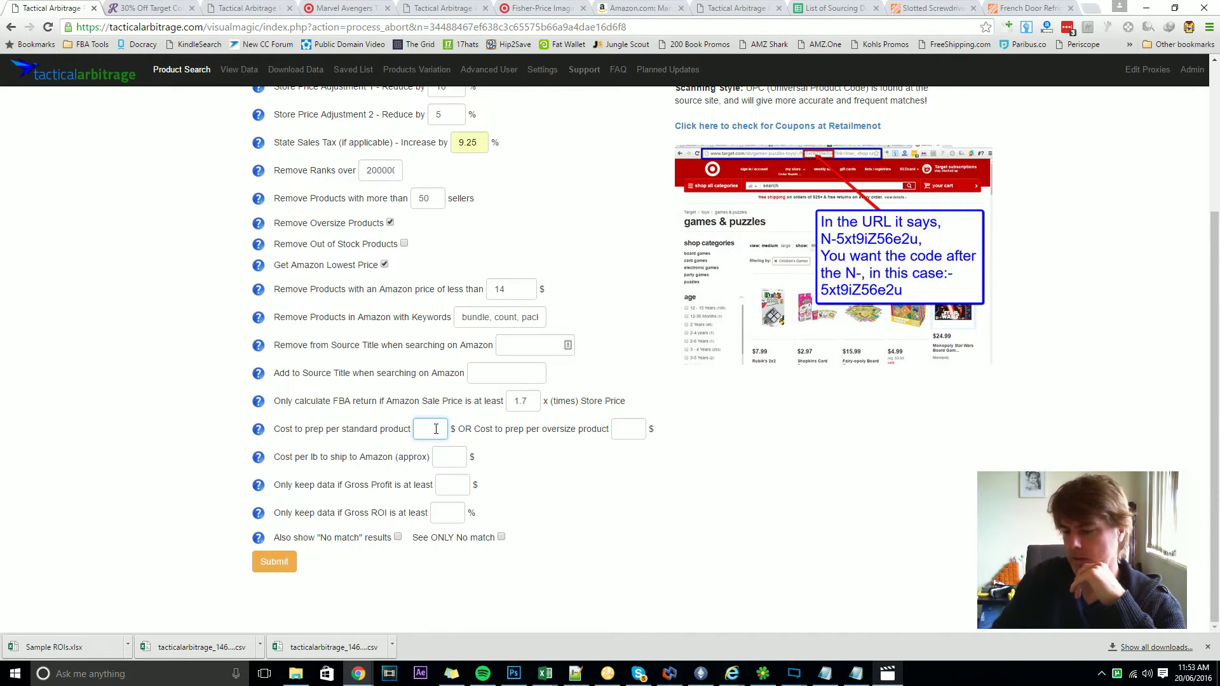
type("1")
left_click(565, 448)
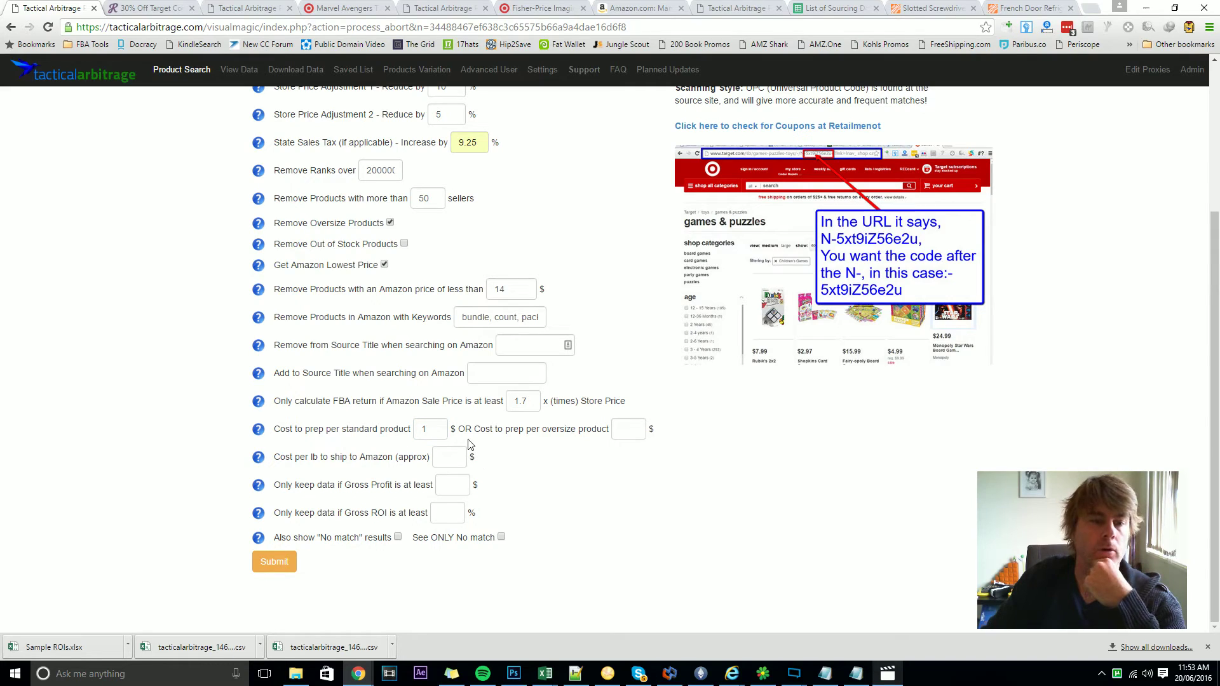
double_click(411, 428)
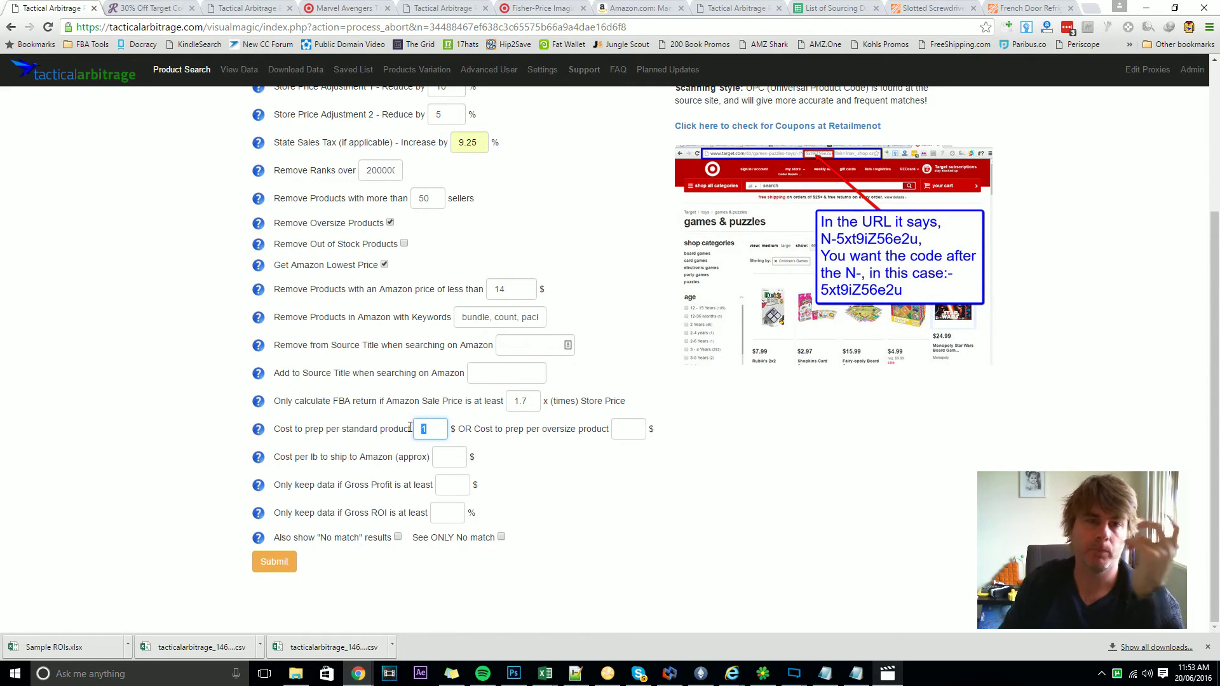
type("0.20")
left_click(509, 443)
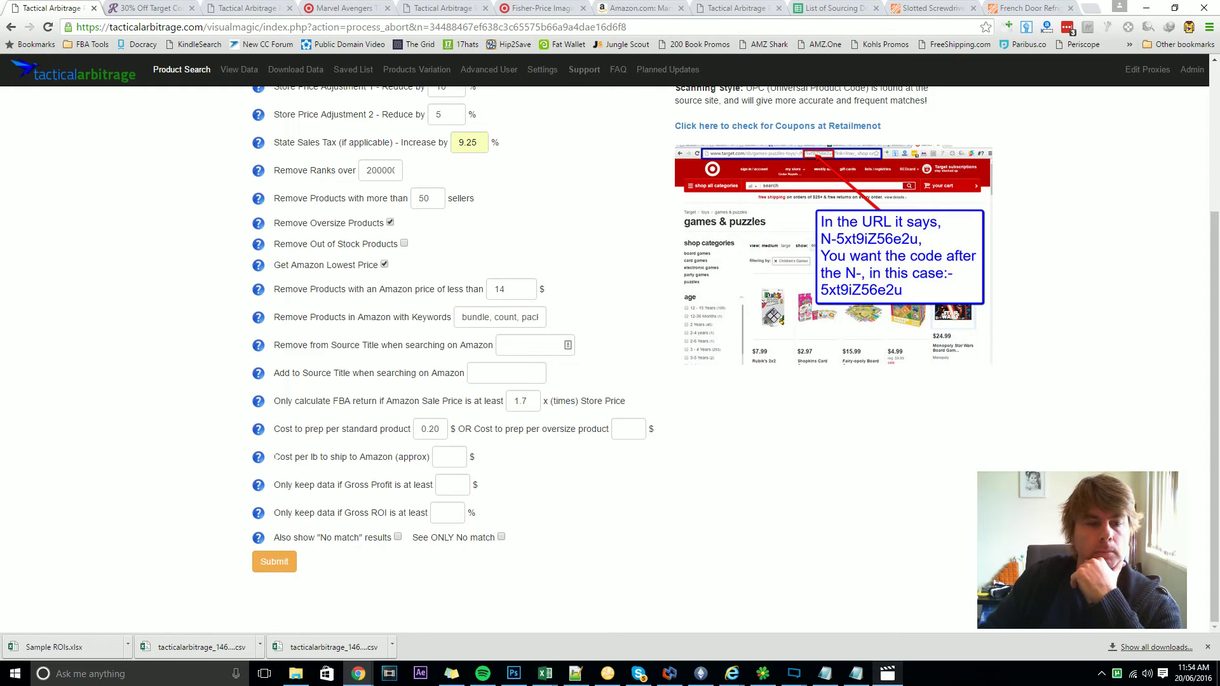
left_click_drag(274, 457, 431, 457)
left_click(556, 455)
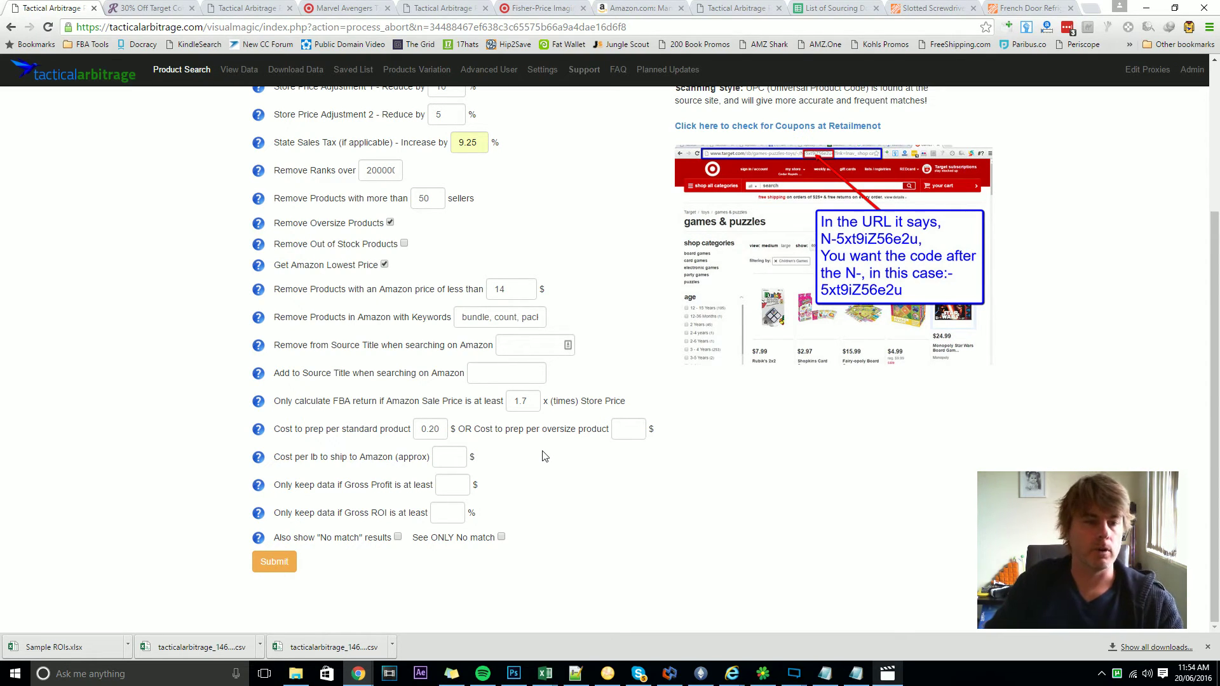
Enter 0.80 as the cost per lb to ship to Amazon
left_click(446, 456)
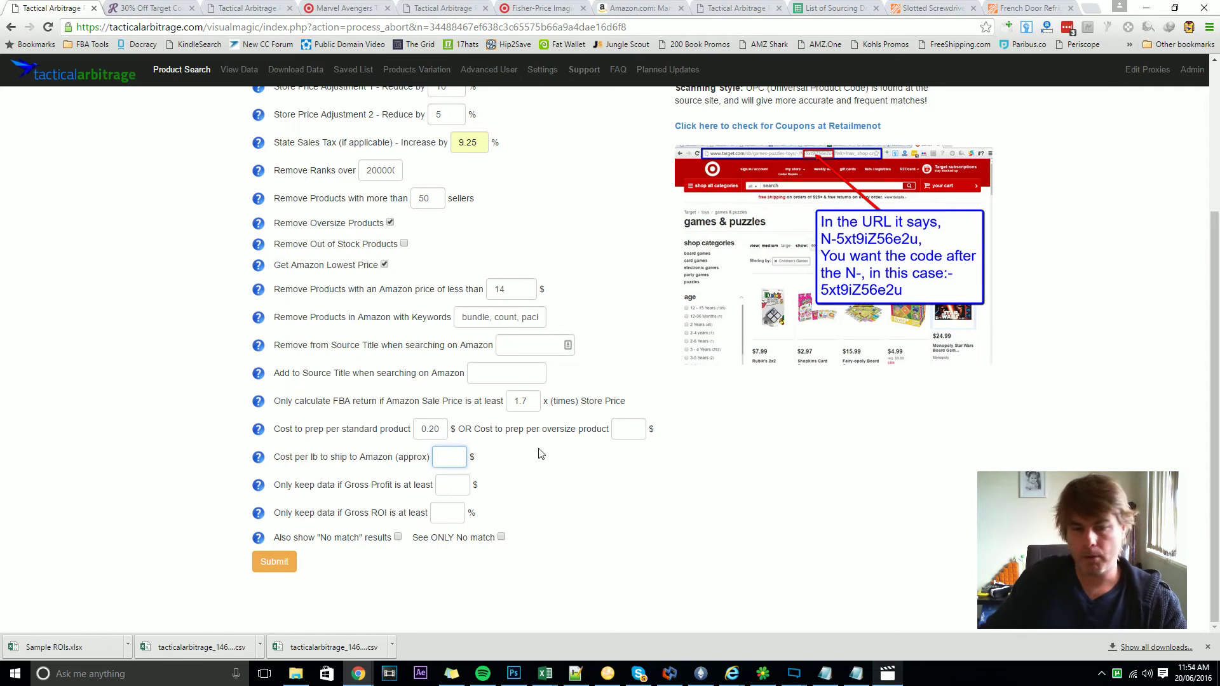
type("0.80")
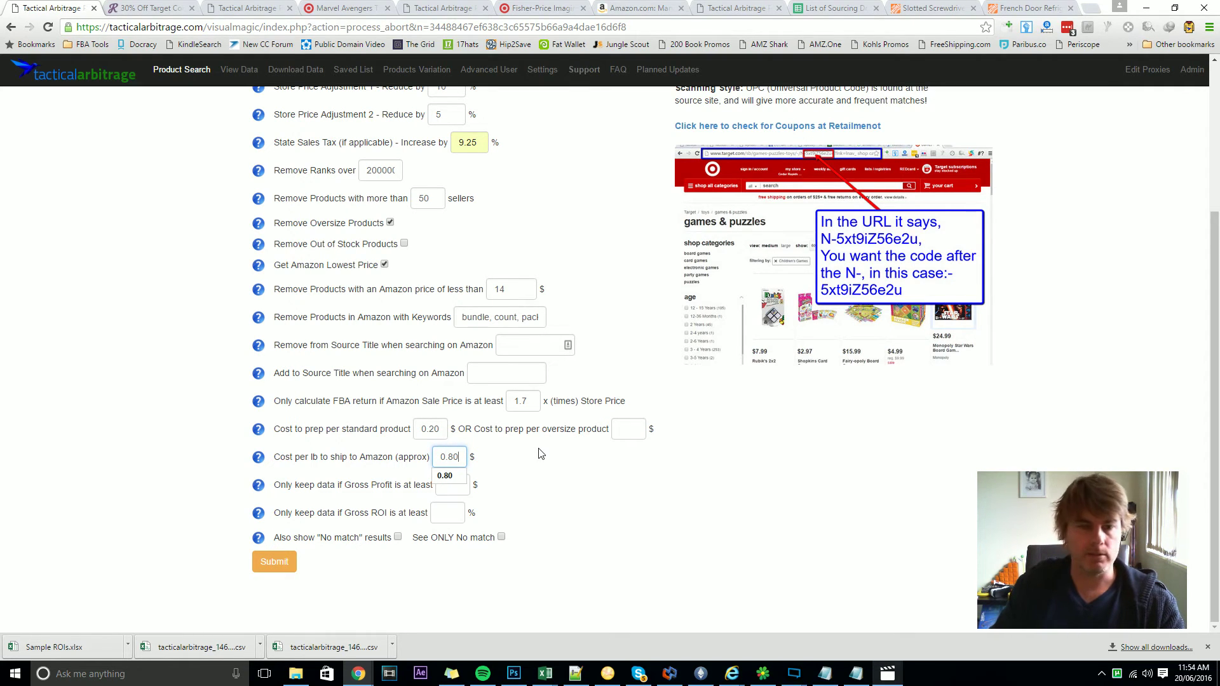
key("Escape")
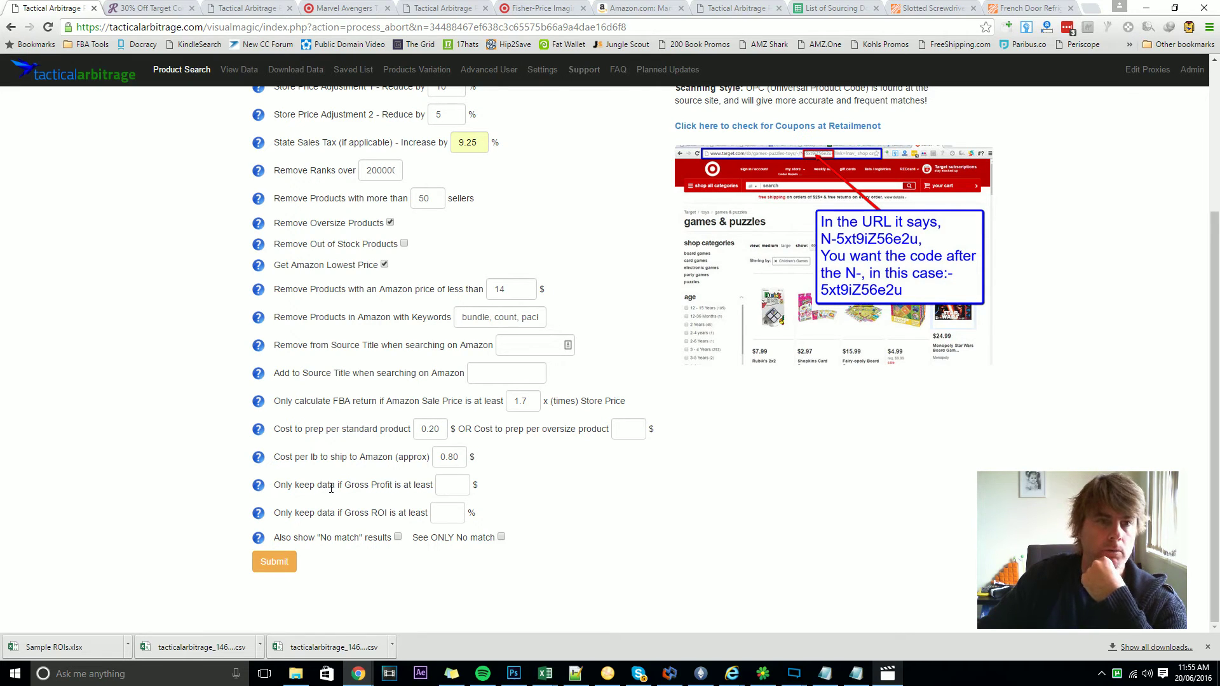
Set the minimum gross profit to 3 and the minimum gross ROI to 20
left_click(448, 485)
type("3")
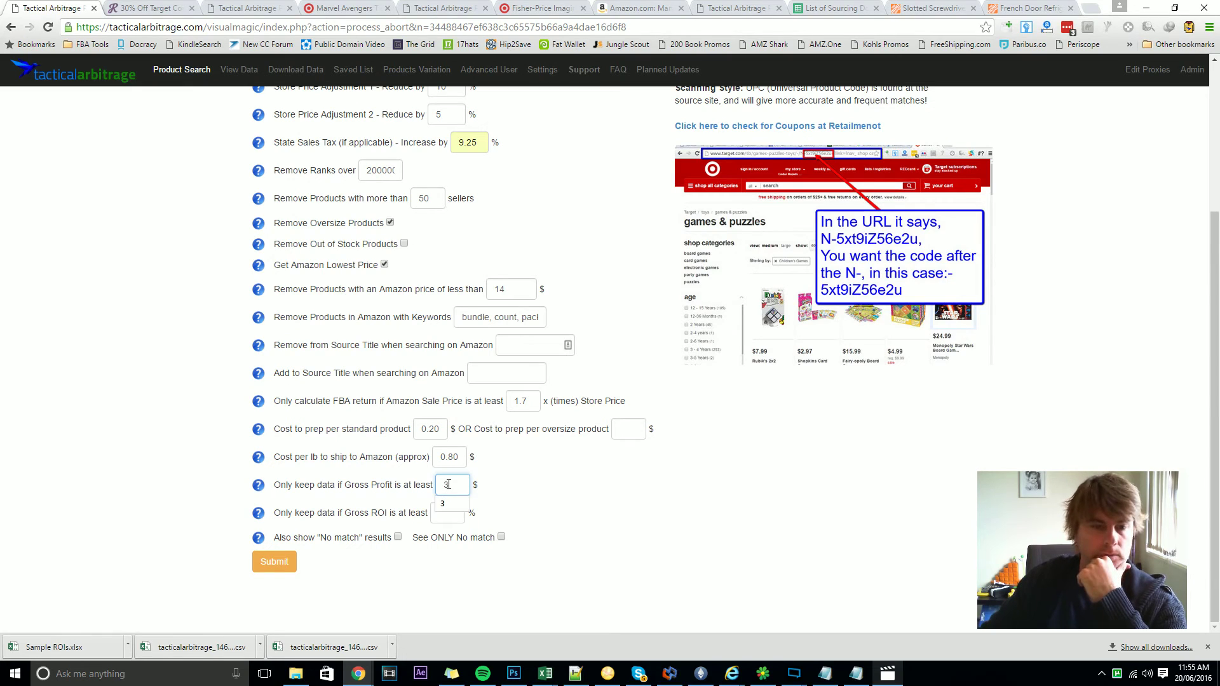
left_click(509, 480)
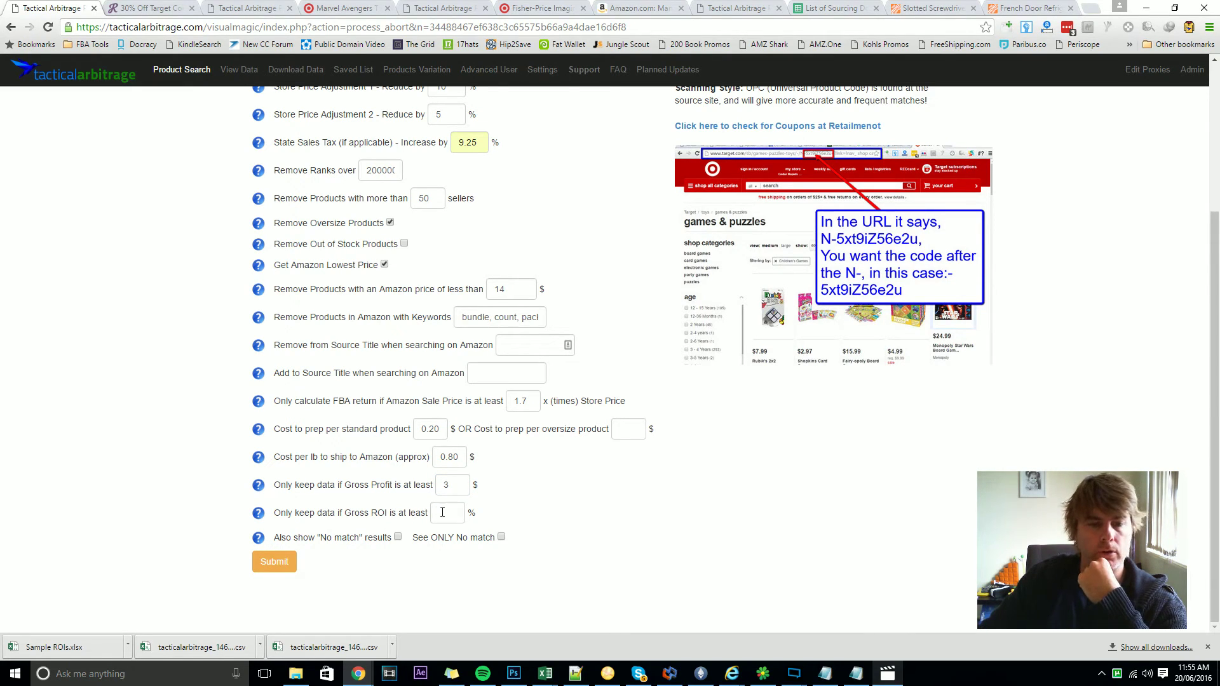
left_click(444, 512)
type("20")
left_click(502, 512)
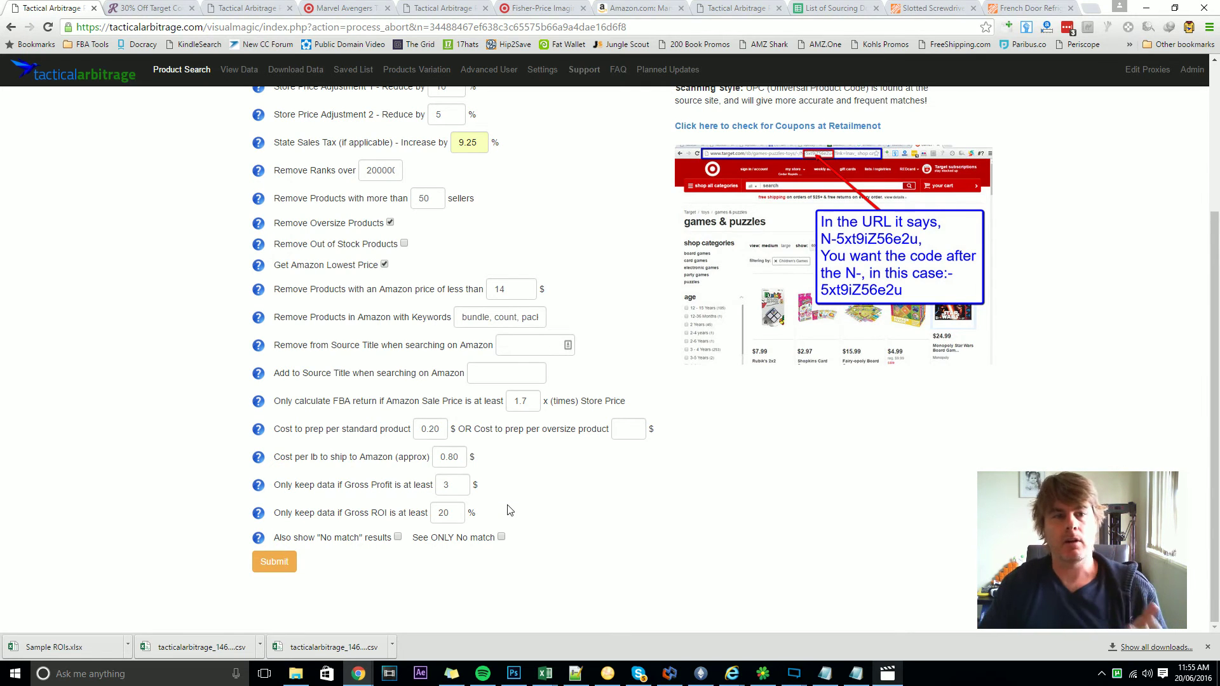
scroll(507, 511, "up", 3)
scroll(507, 508, "down", 1)
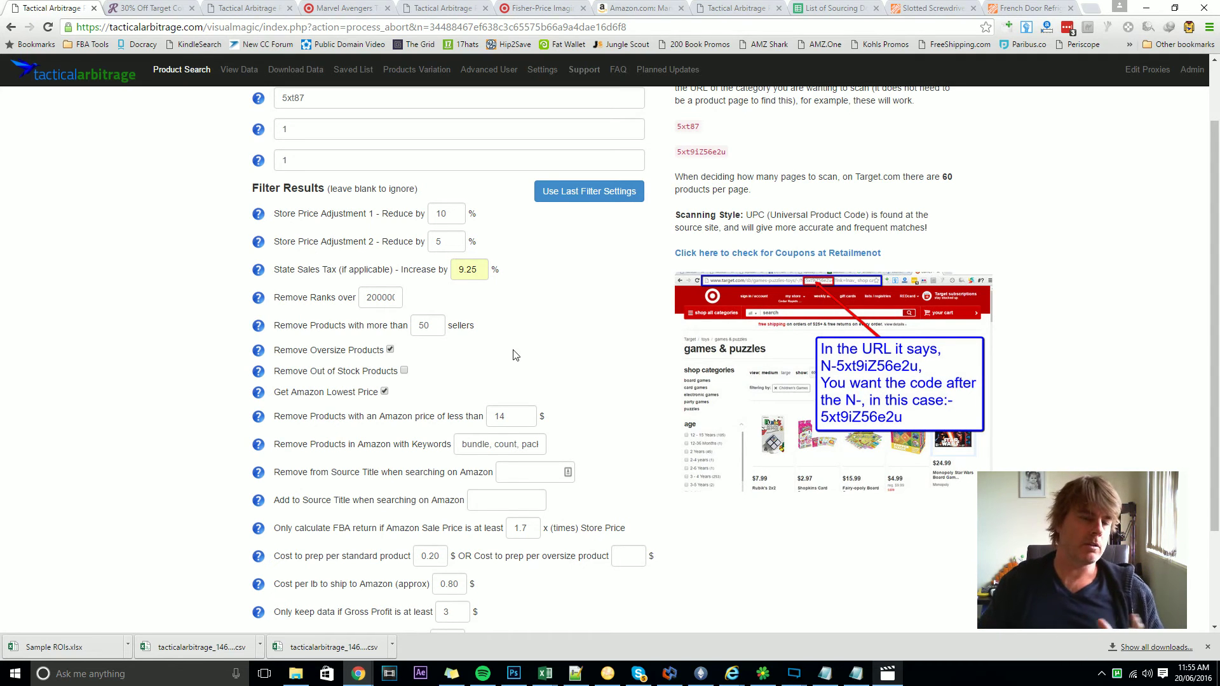
scroll(514, 354, "up", 1)
scroll(514, 355, "down", 2)
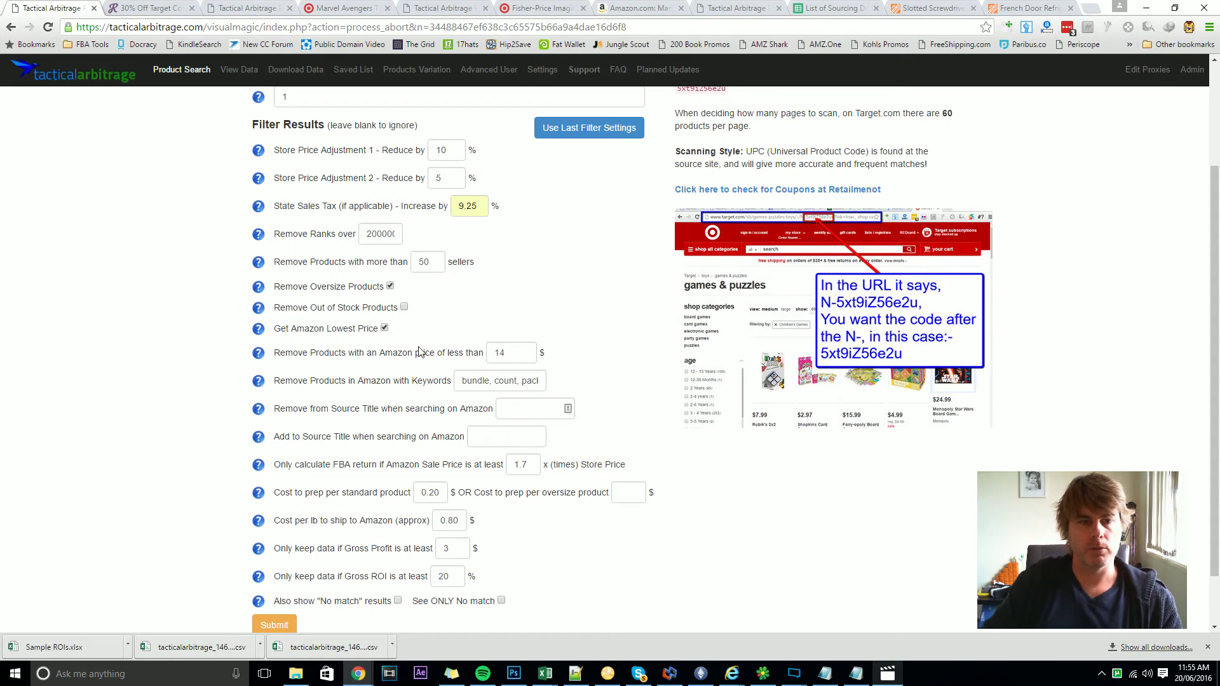
scroll(634, 288, "down", 1)
scroll(634, 288, "down", 1)
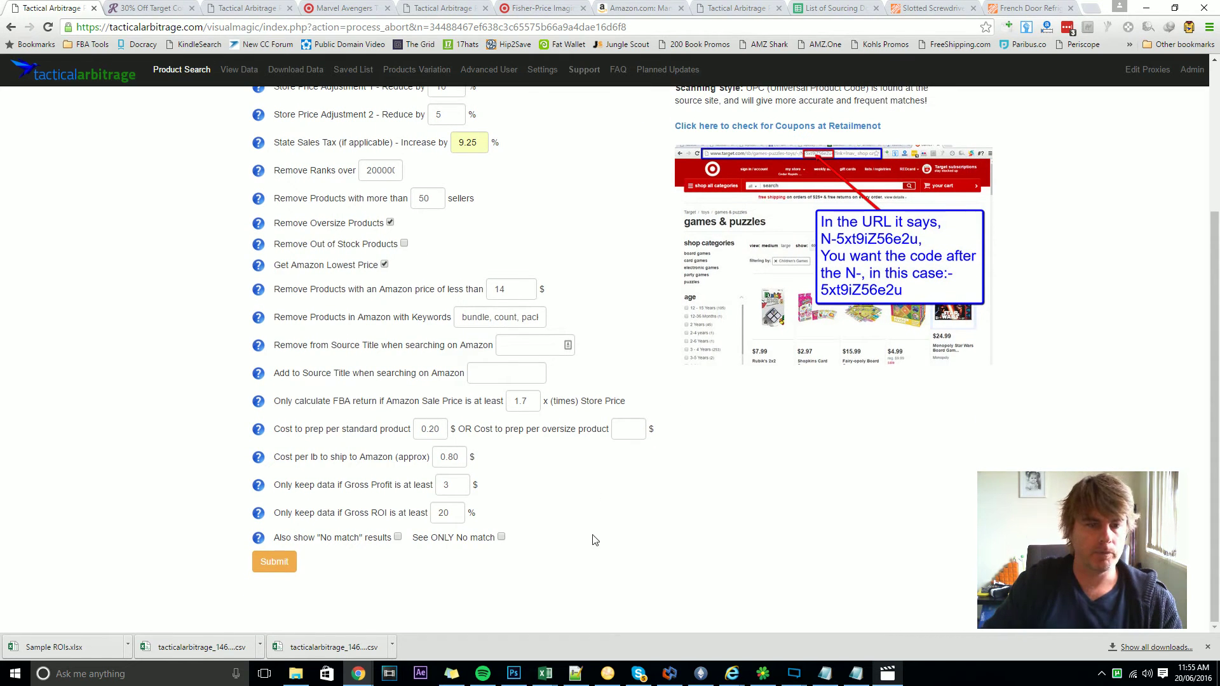
scroll(579, 546, "up", 3)
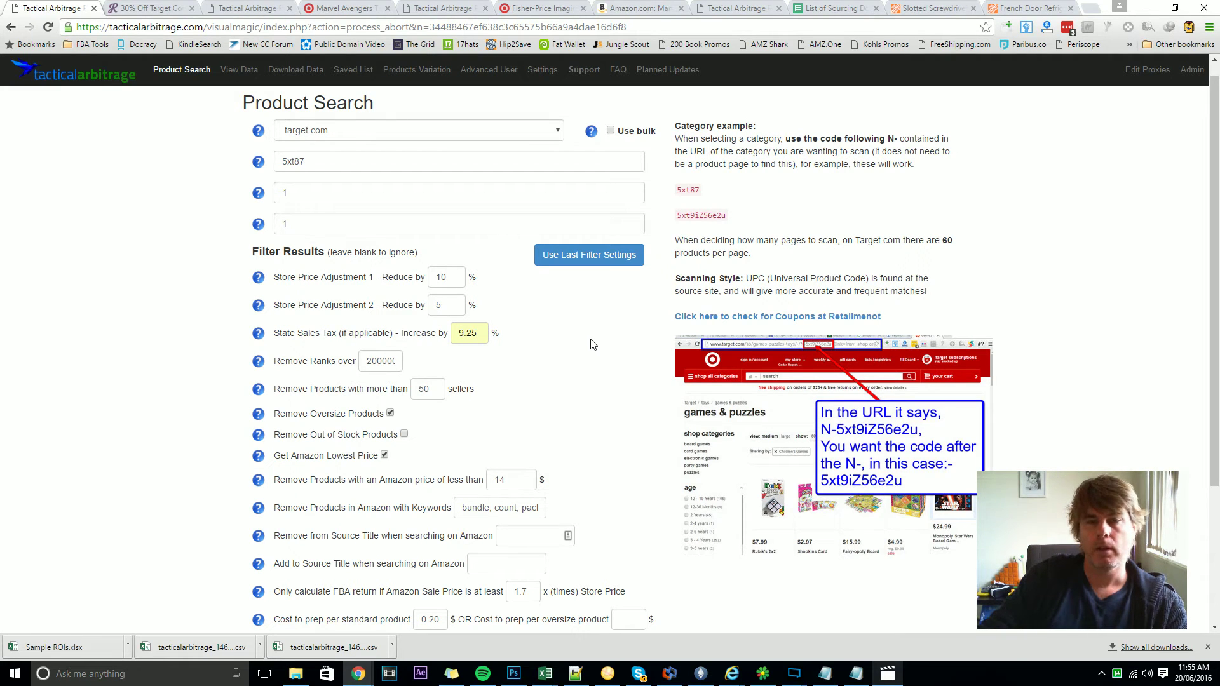
scroll(590, 348, "down", 3)
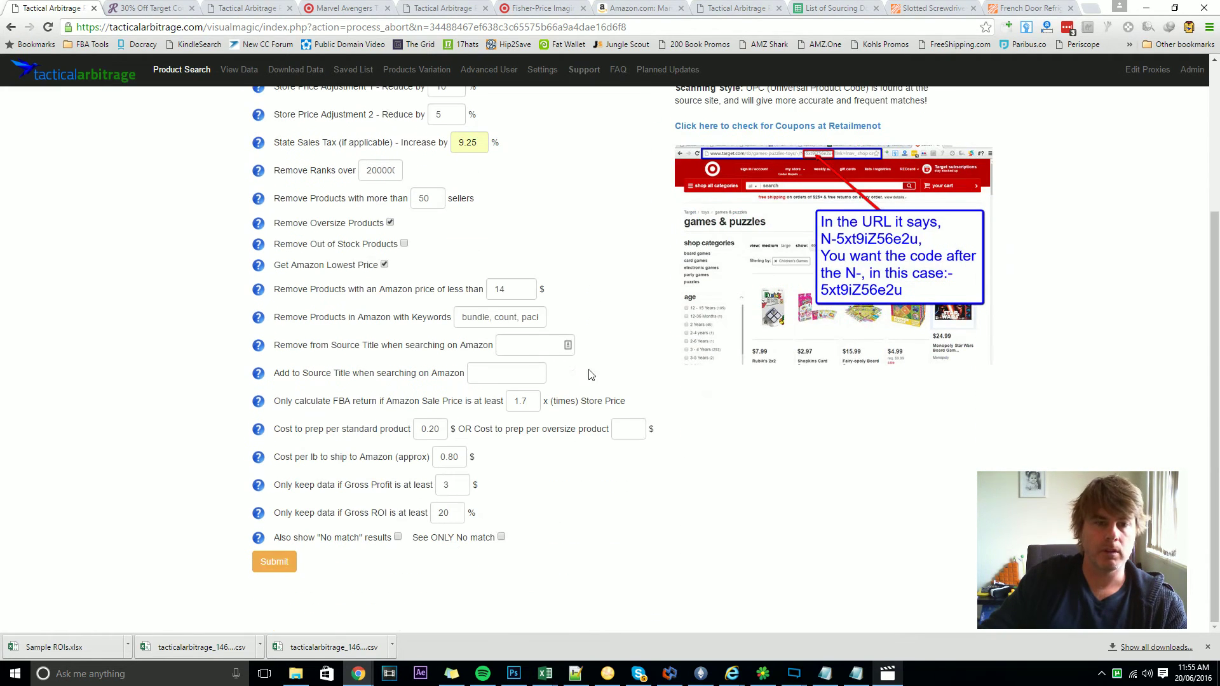
scroll(600, 510, "up", 2)
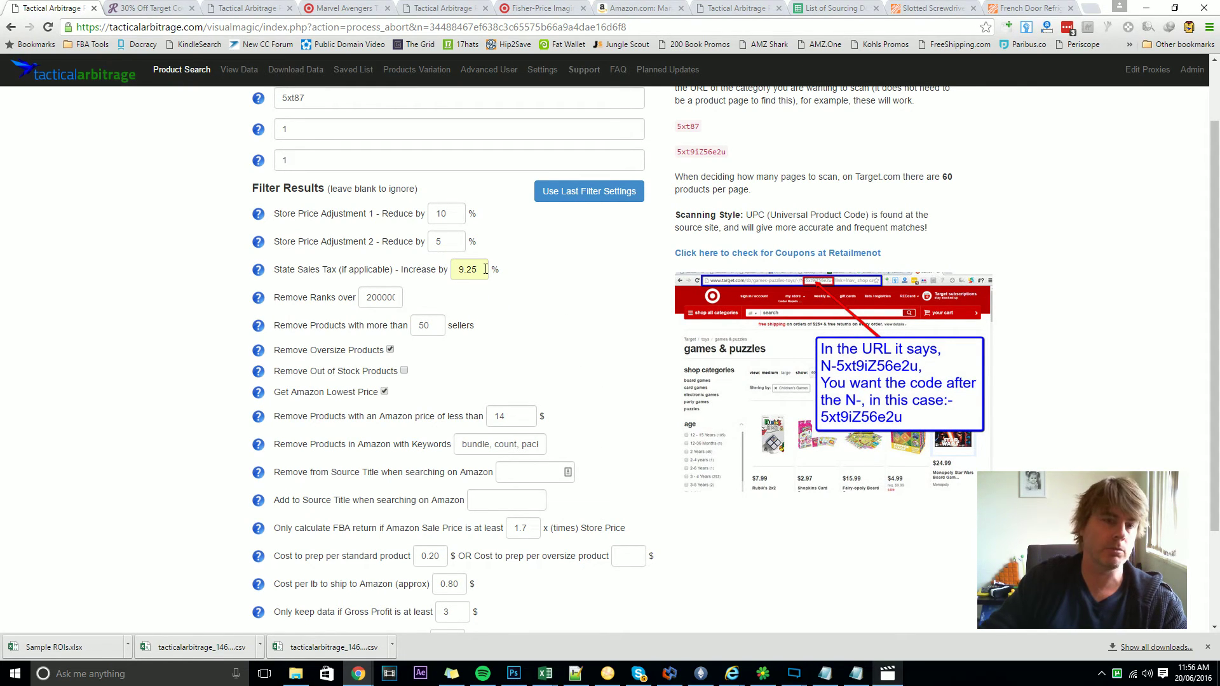
scroll(543, 275, "down", 2)
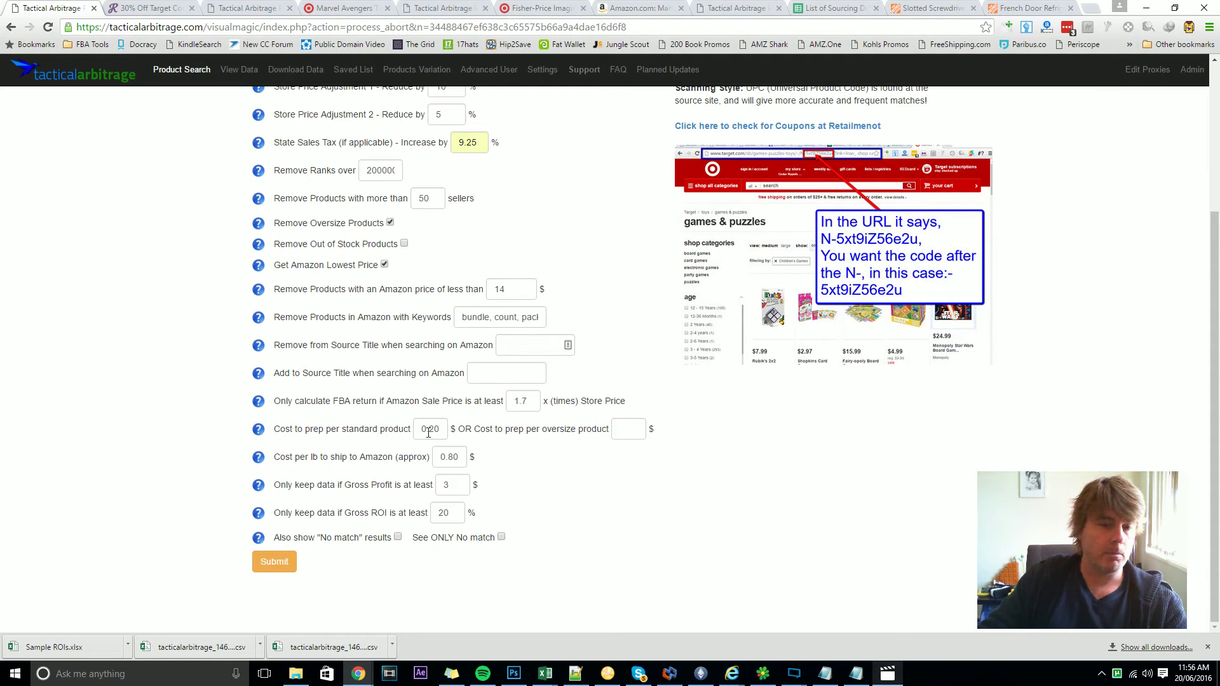
scroll(547, 449, "up", 3)
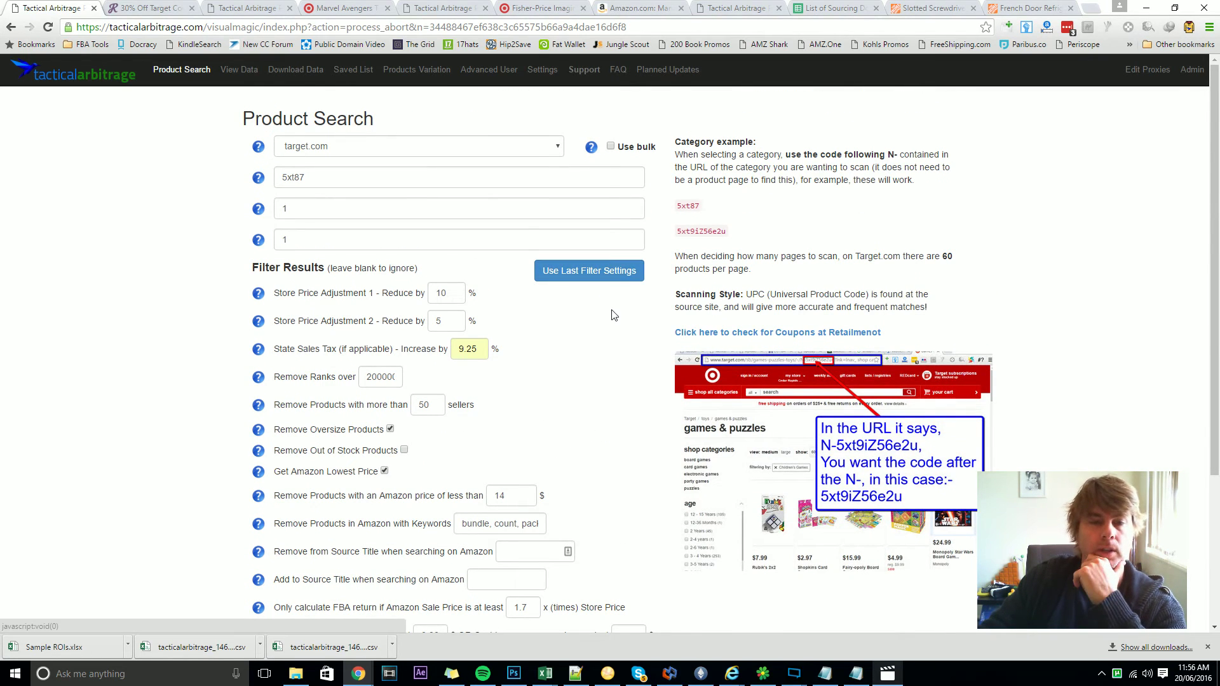
scroll(610, 344, "down", 3)
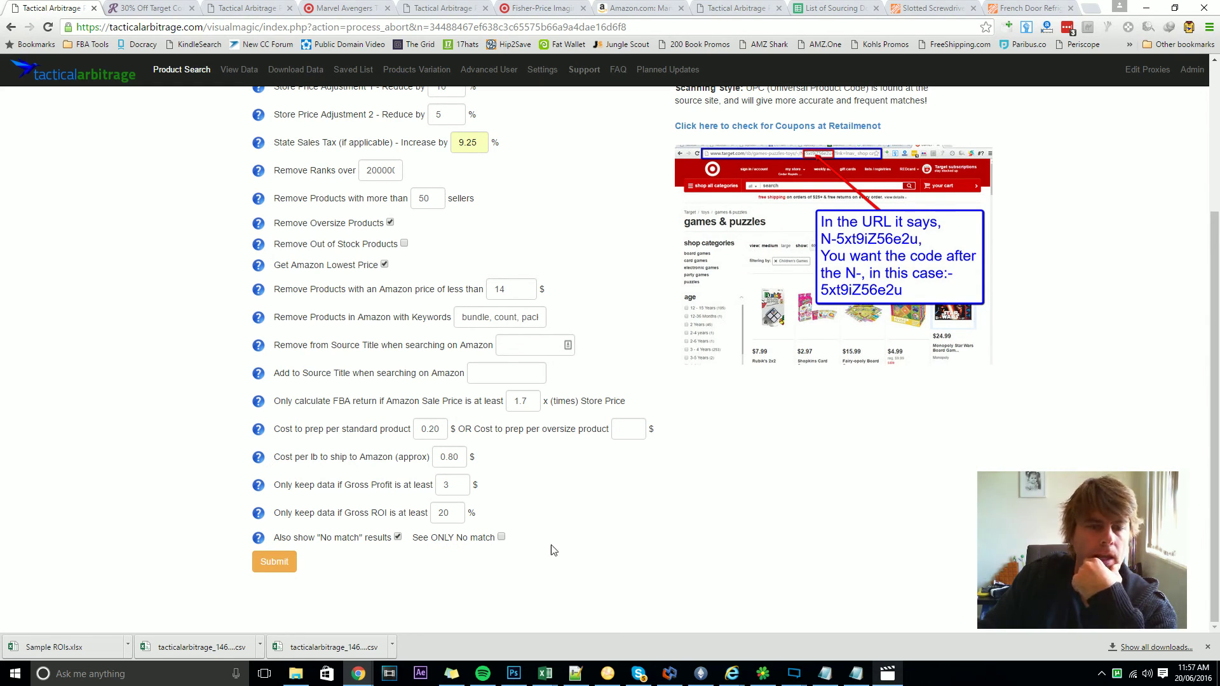
Leave 'See ONLY No match' unchecked and return to the top of Product Search
left_click(501, 537)
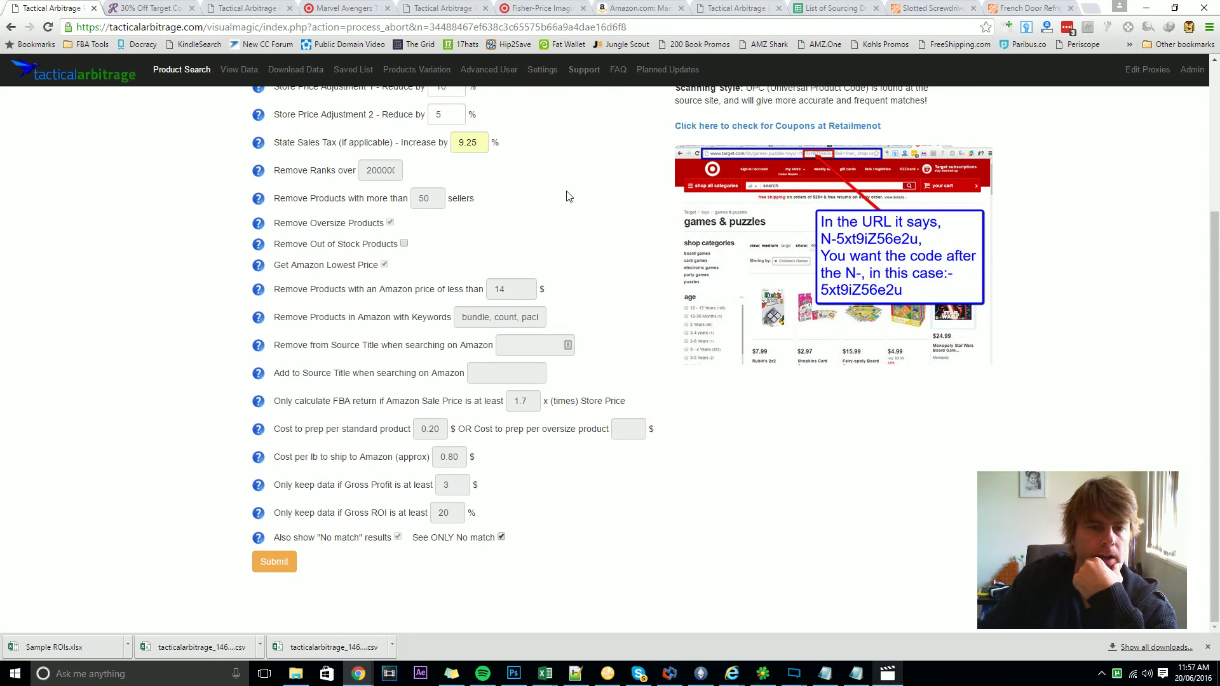
scroll(594, 293, "up", 1)
scroll(596, 309, "up", 2)
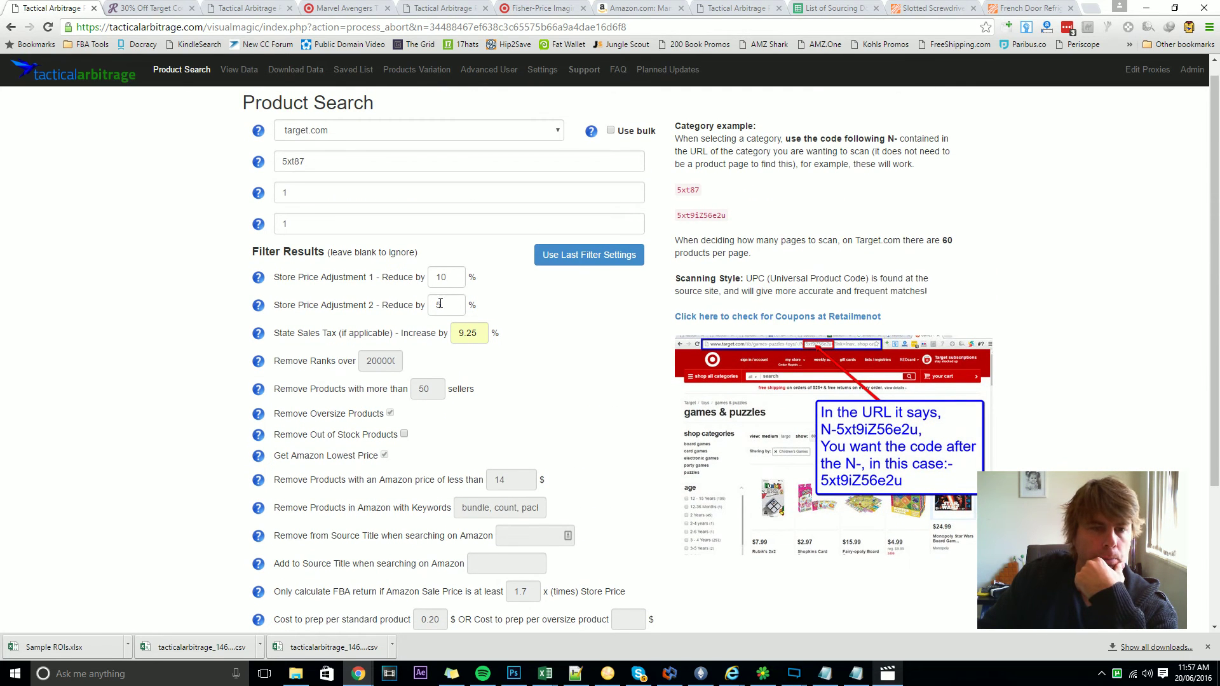
scroll(543, 302, "down", 3)
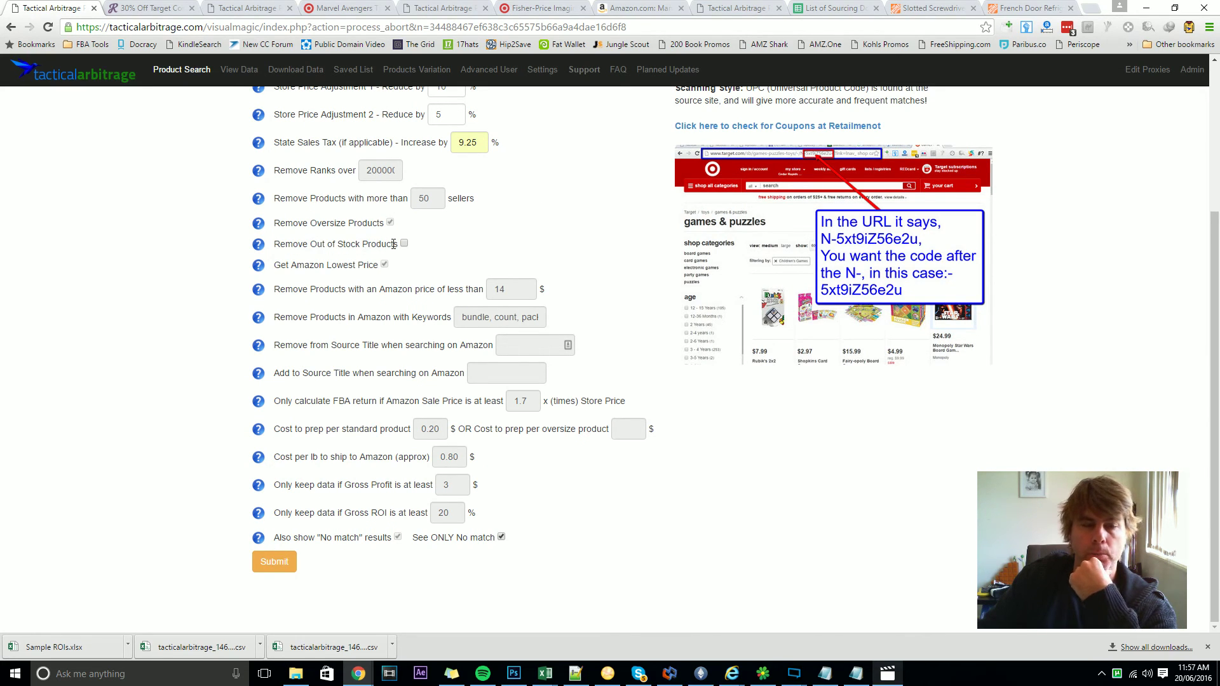
left_click(501, 538)
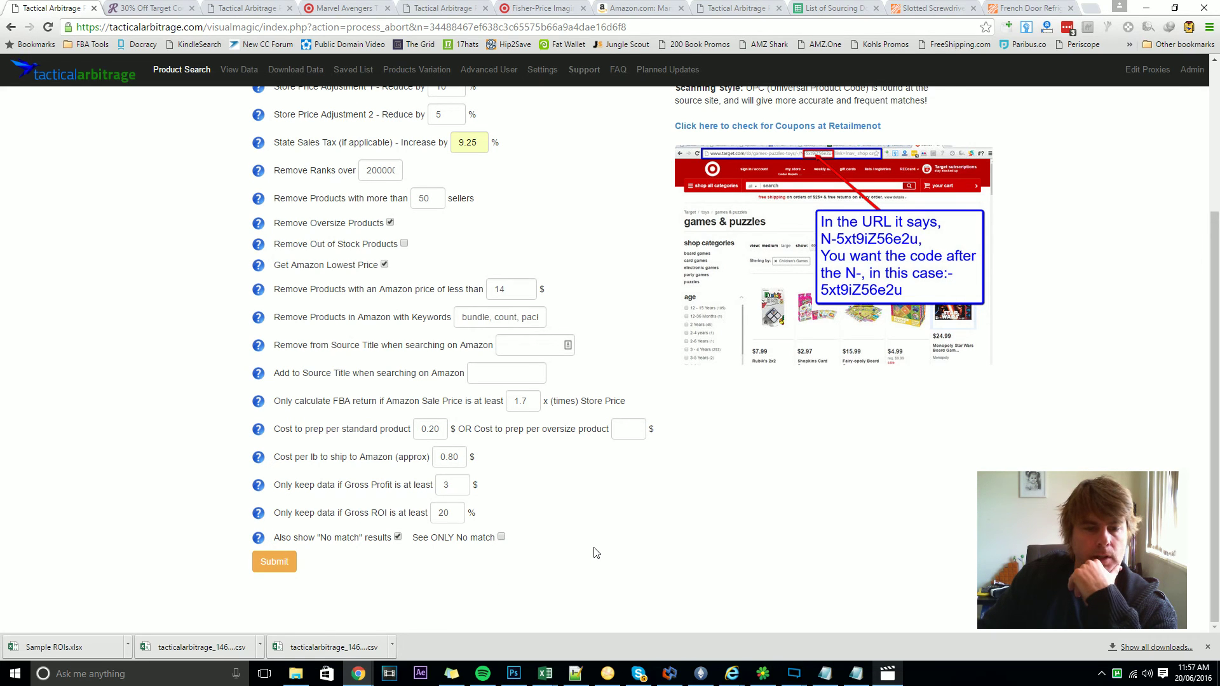
scroll(596, 553, "up", 3)
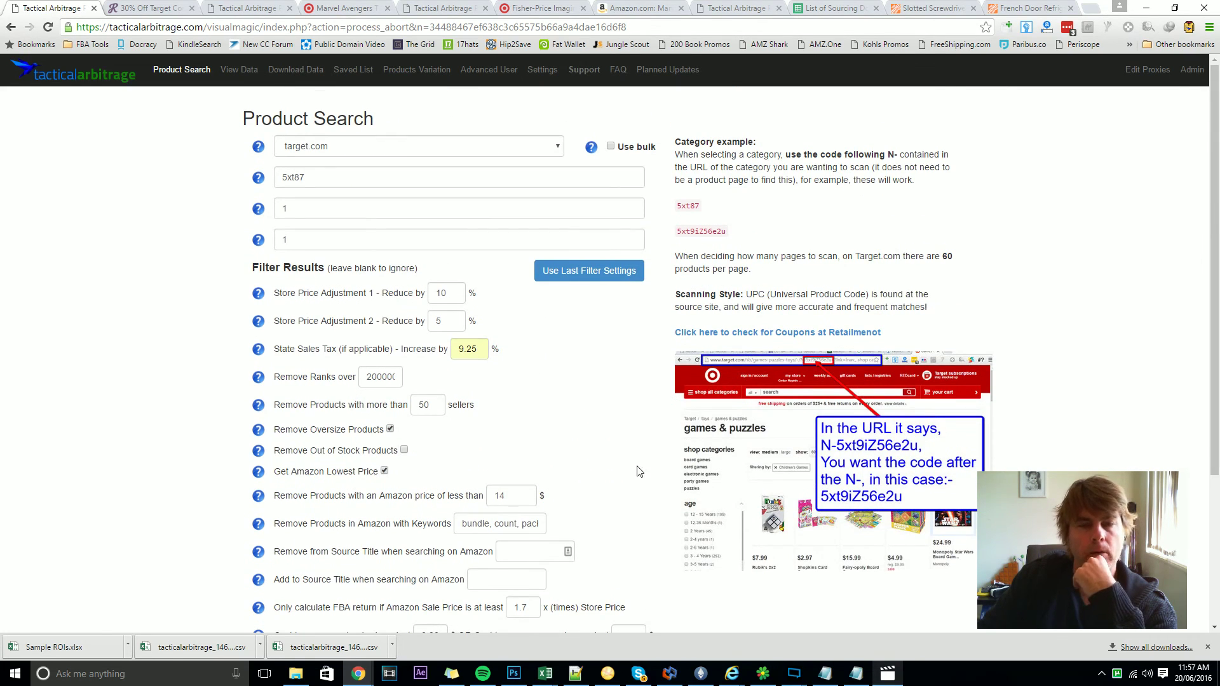
left_click(656, 153)
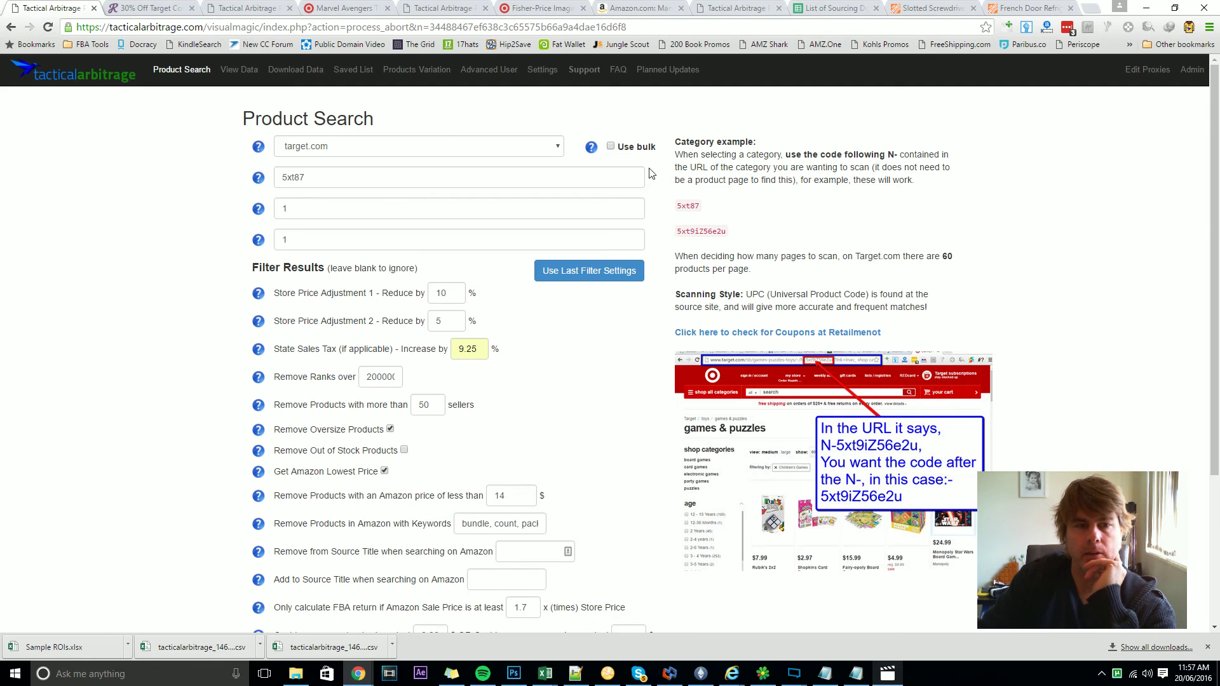
scroll(643, 371, "down", 4)
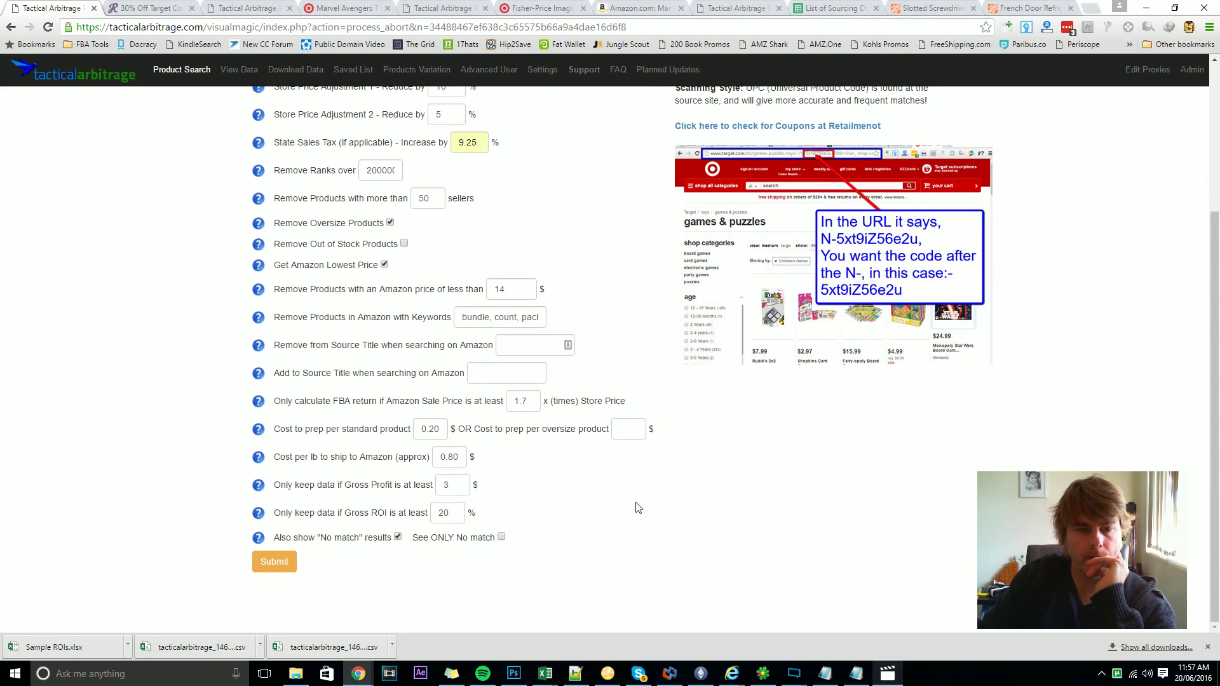
scroll(648, 499, "up", 3)
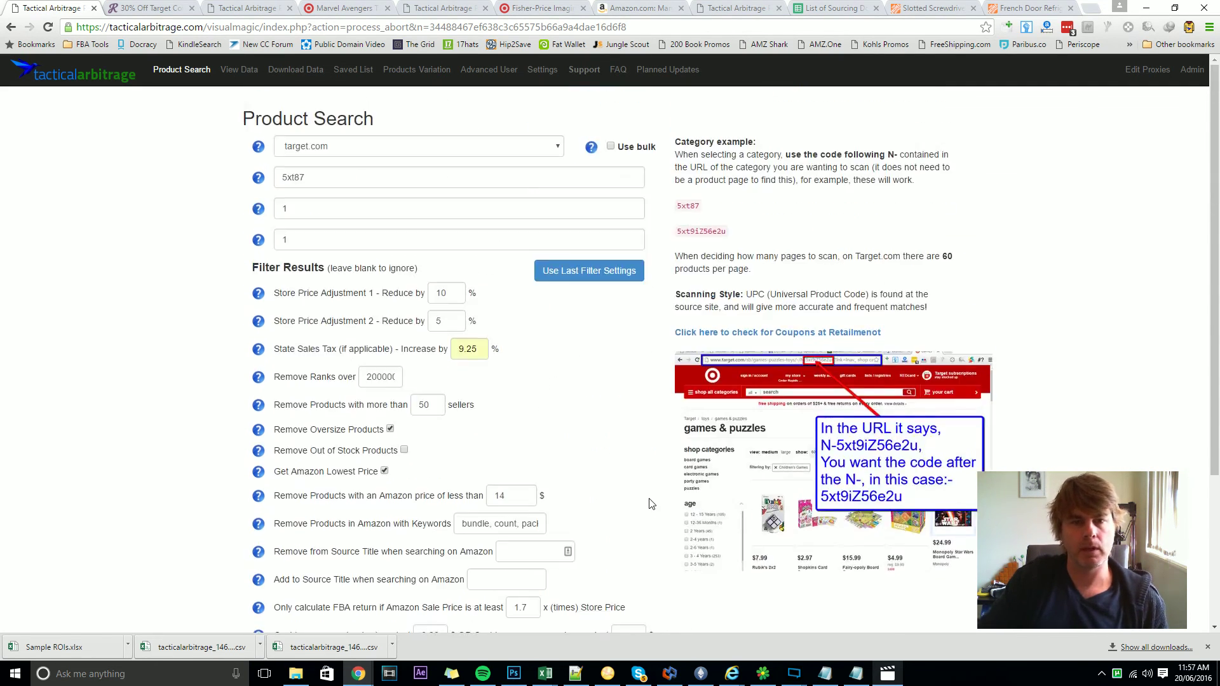
scroll(643, 385, "down", 3)
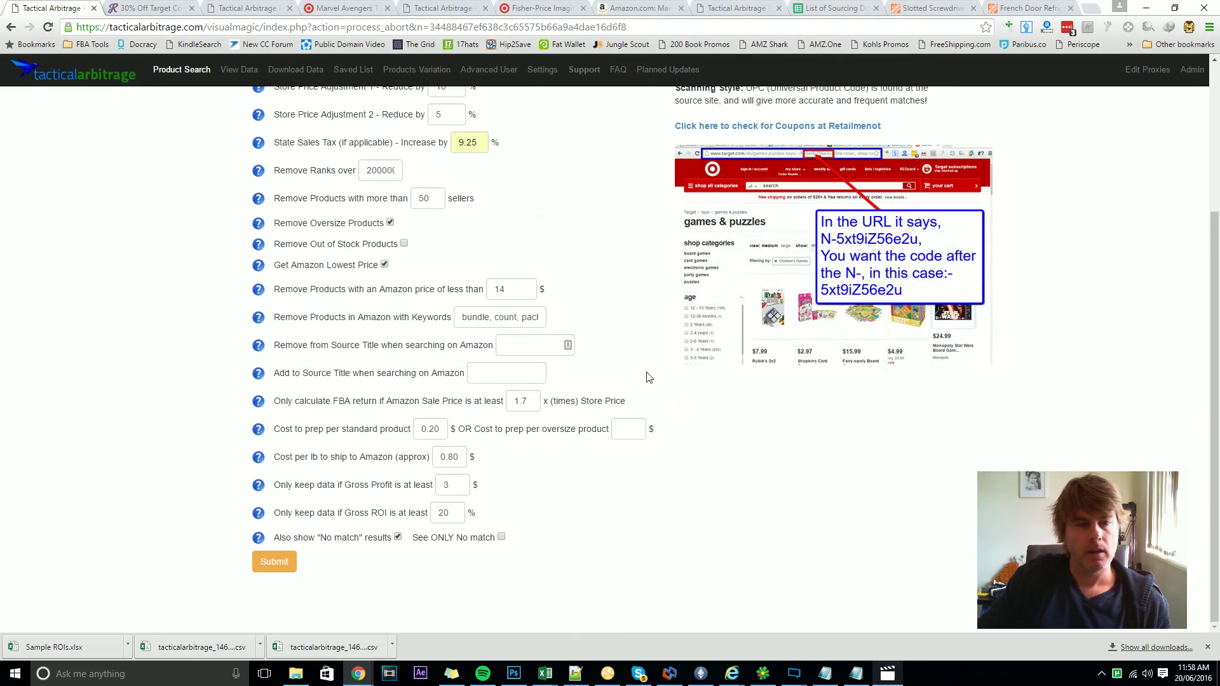
Submit the category 5xt87 scan and highlight the first product's entry in the process log
left_click(281, 563)
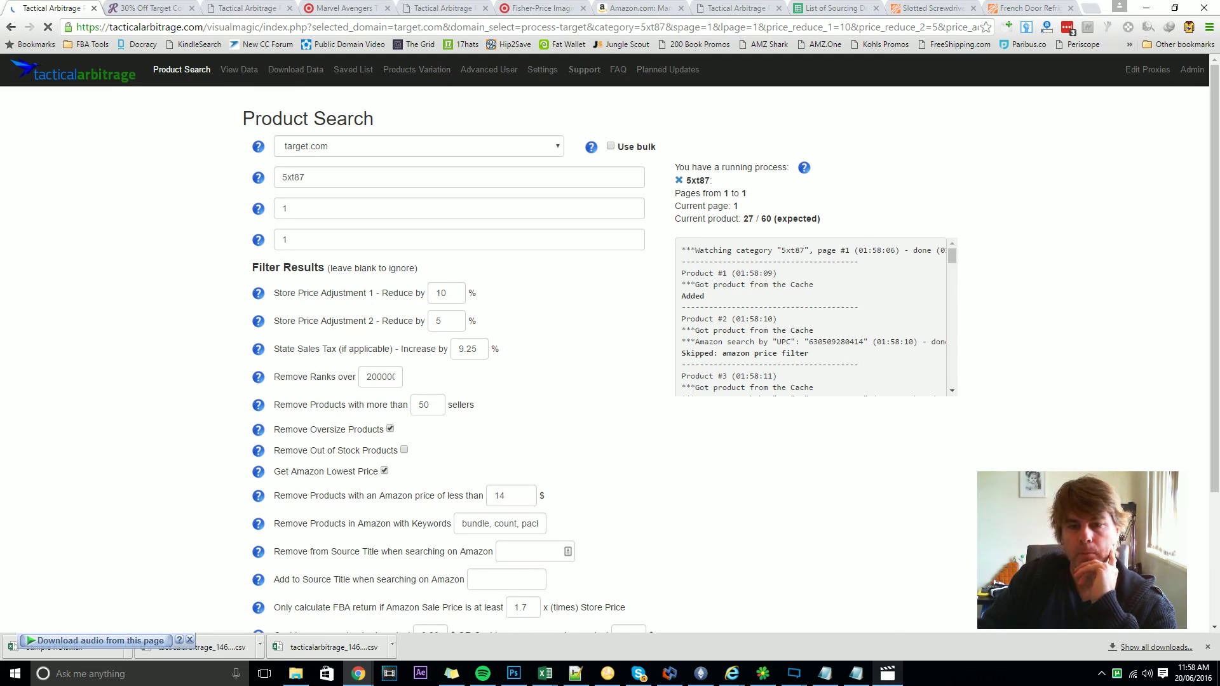
left_click_drag(682, 272, 821, 300)
Follow the process log until all 60 products finish and the Done, Download Data and View Data buttons appear
left_click(820, 300)
scroll(755, 284, "down", 1)
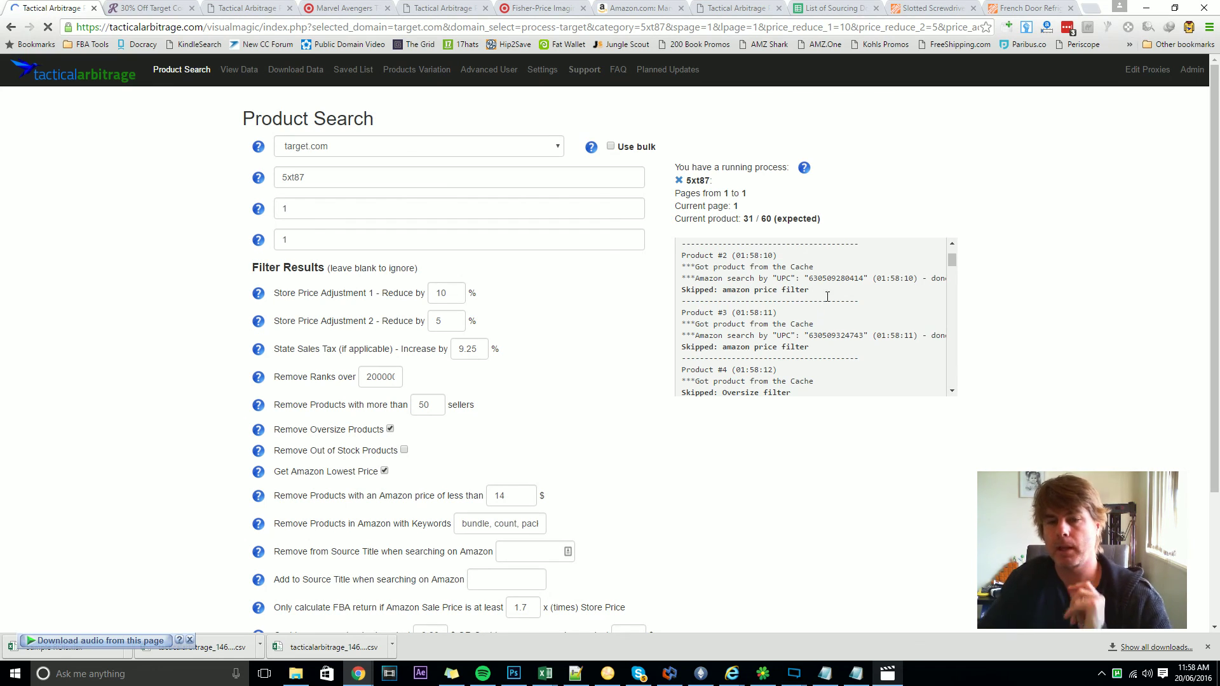
scroll(757, 267, "down", 2)
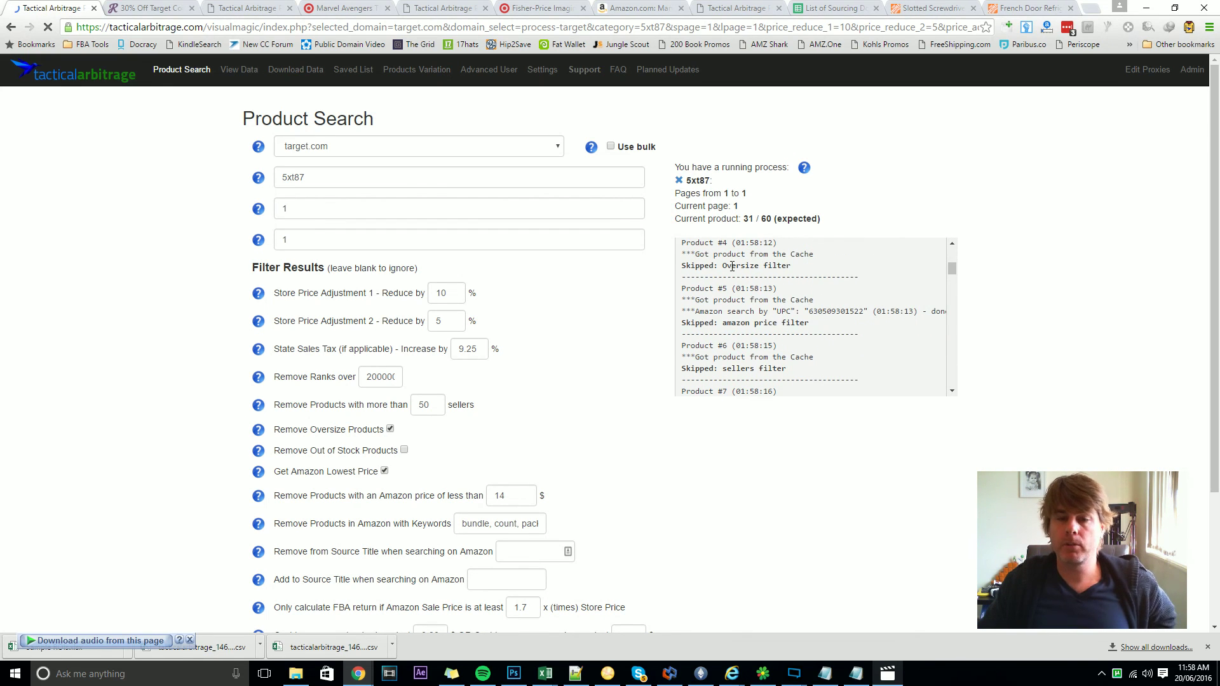
scroll(809, 287, "down", 1)
scroll(810, 287, "down", 1)
scroll(796, 267, "down", 3)
scroll(796, 291, "down", 3)
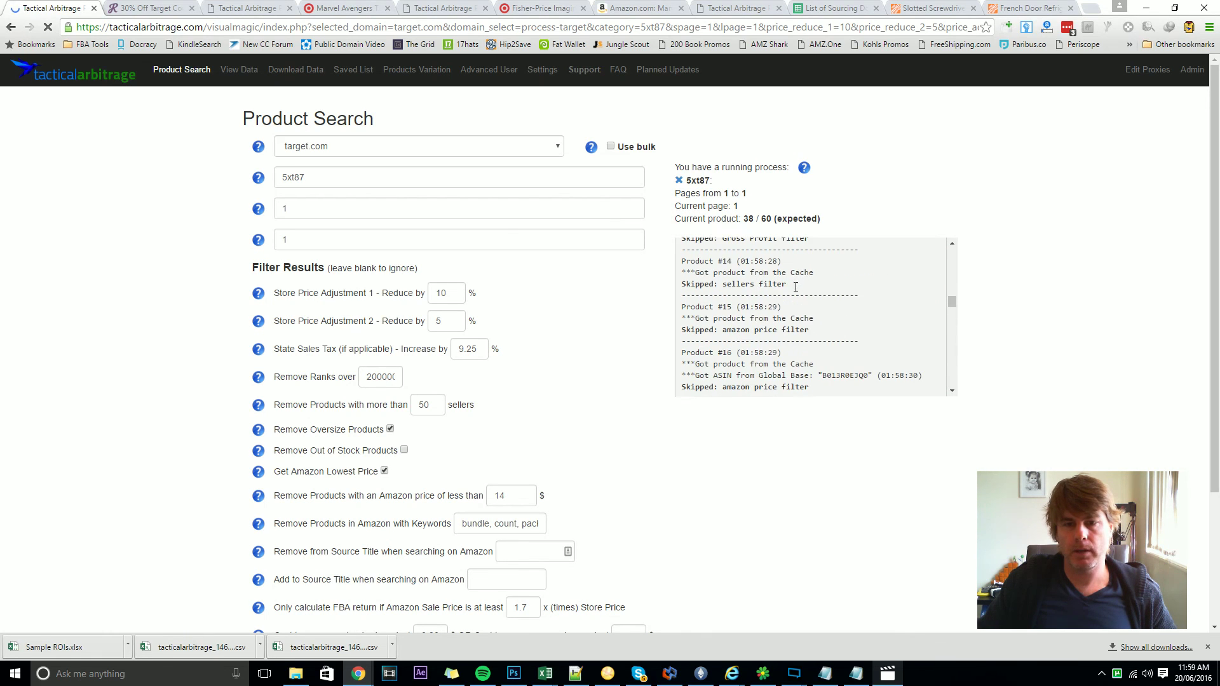
scroll(796, 291, "down", 2)
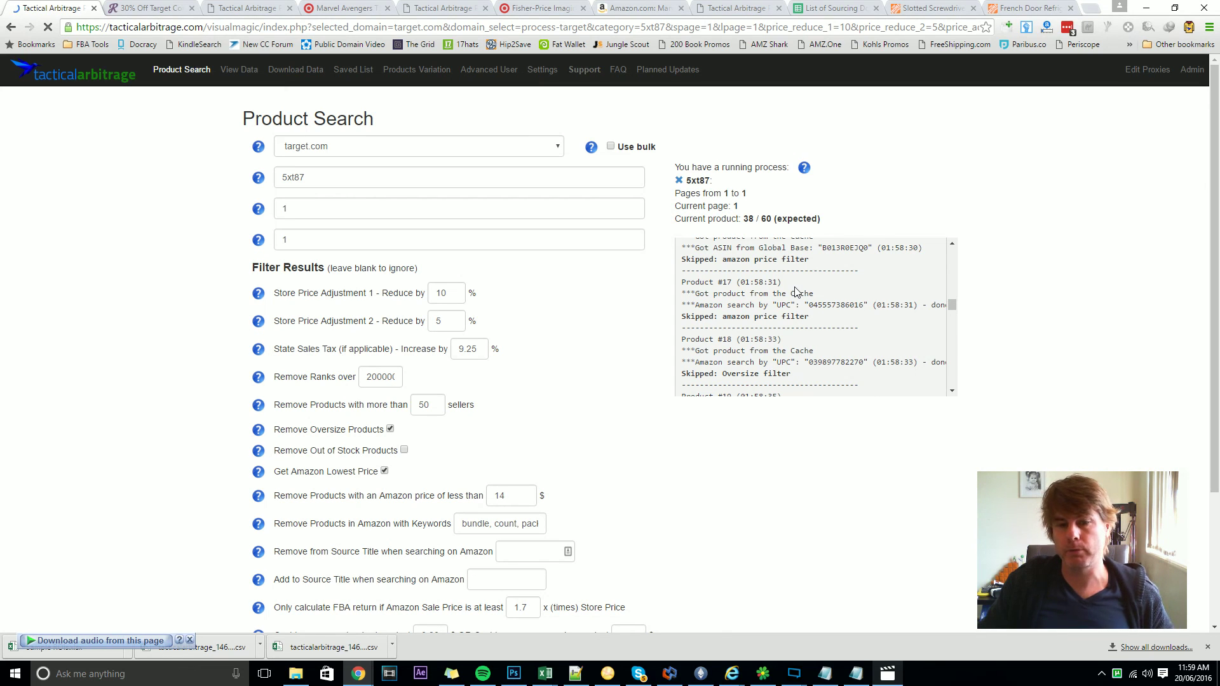
scroll(796, 291, "down", 5)
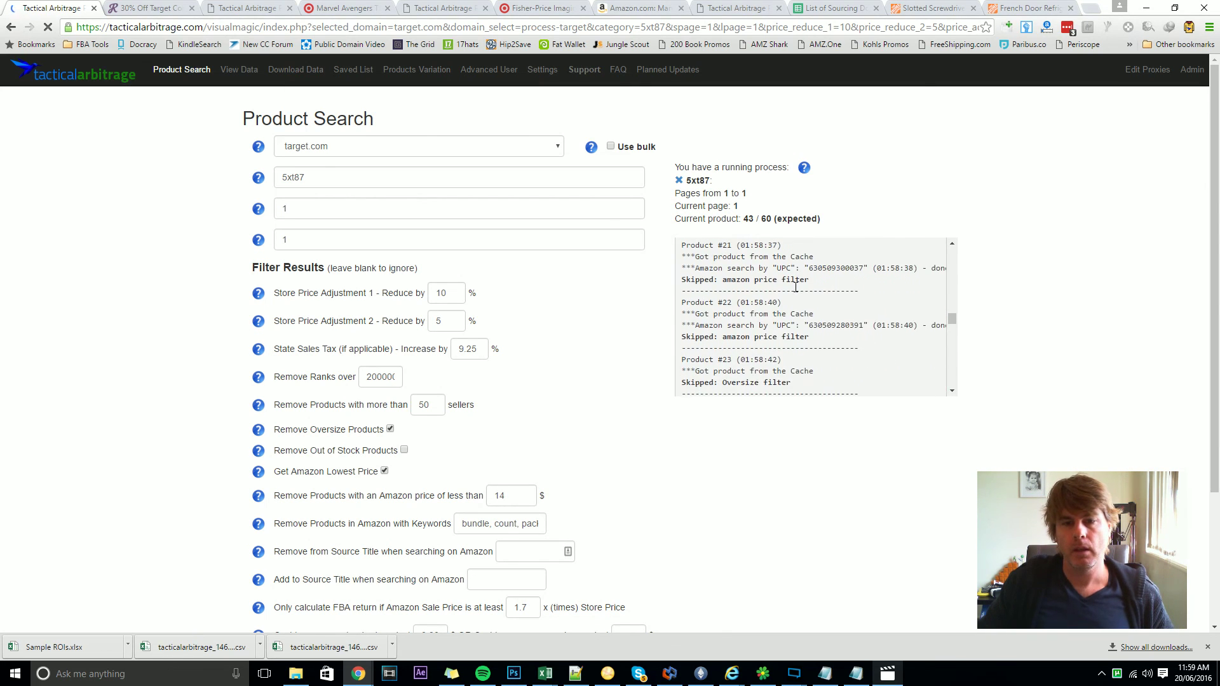
scroll(796, 287, "down", 2)
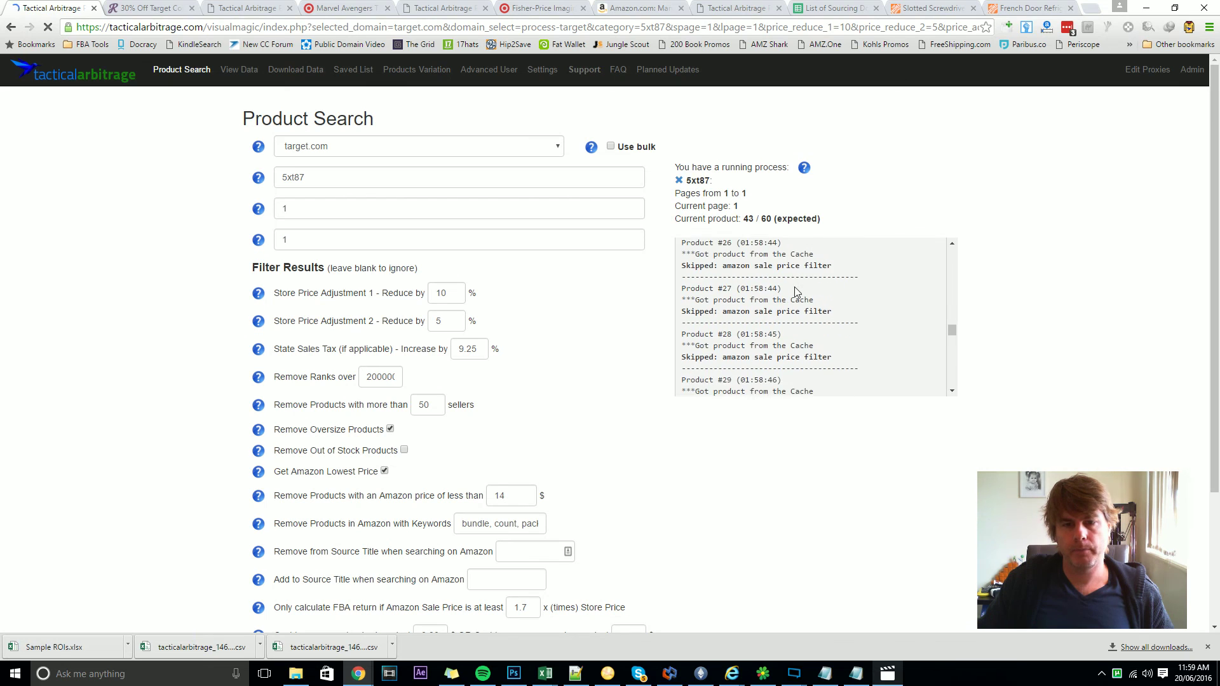
scroll(796, 291, "down", 4)
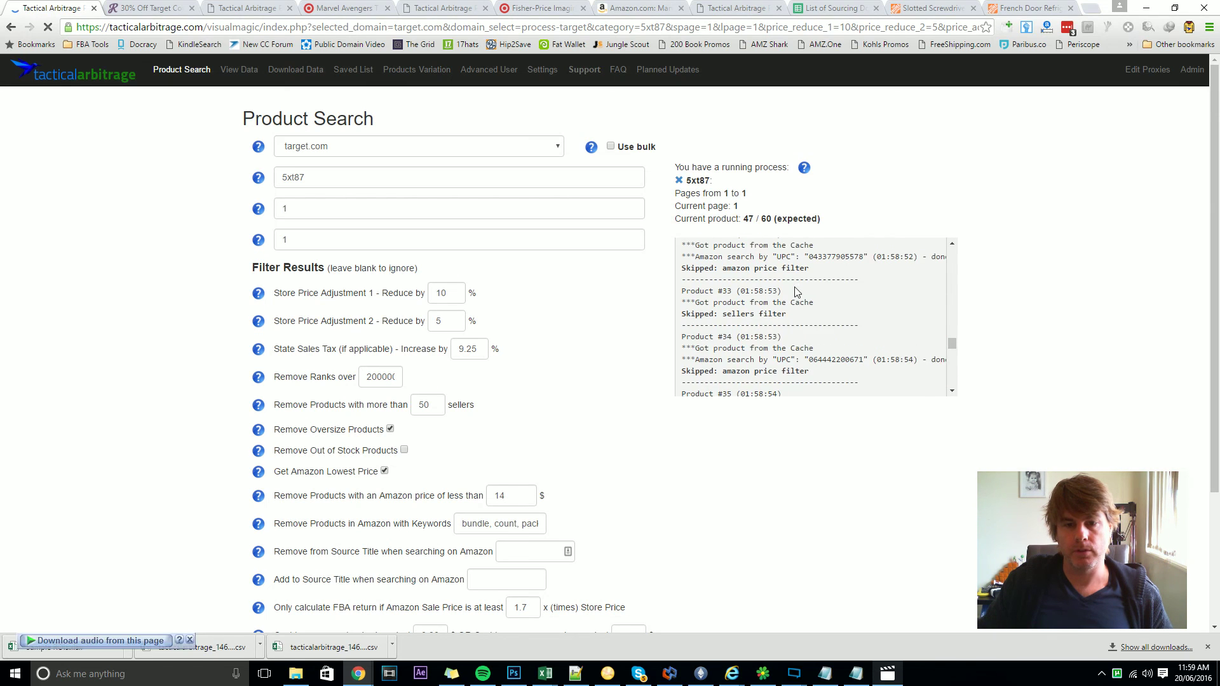
scroll(797, 291, "down", 4)
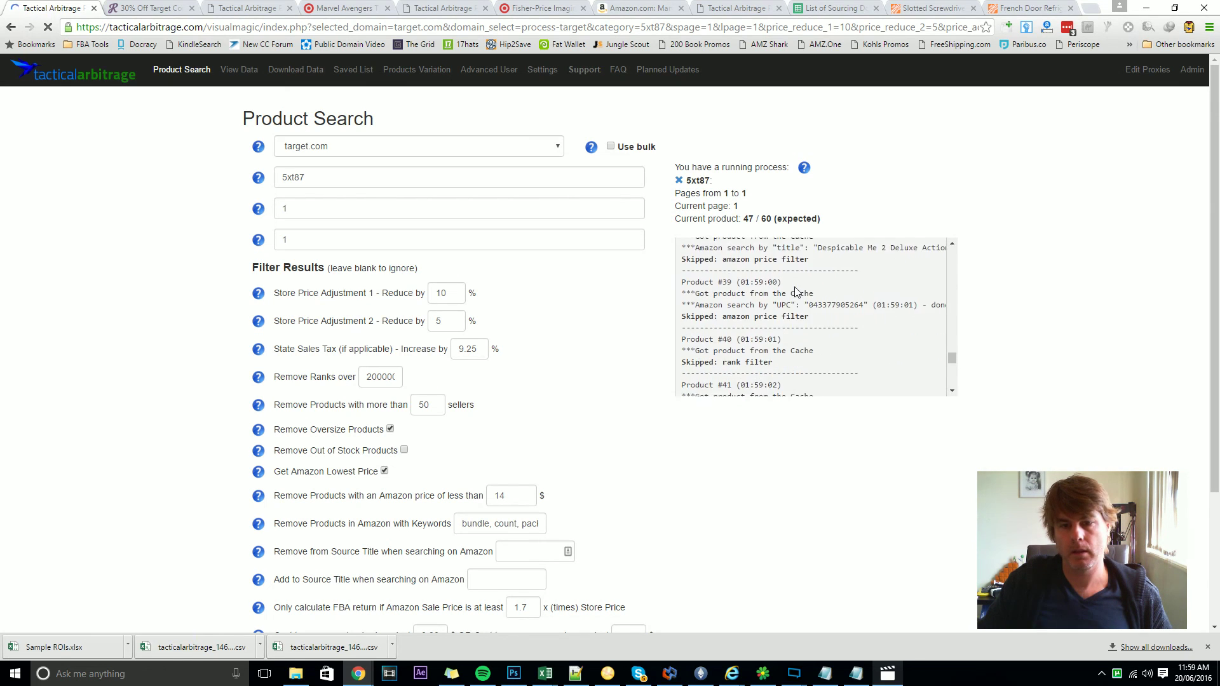
scroll(796, 291, "down", 2)
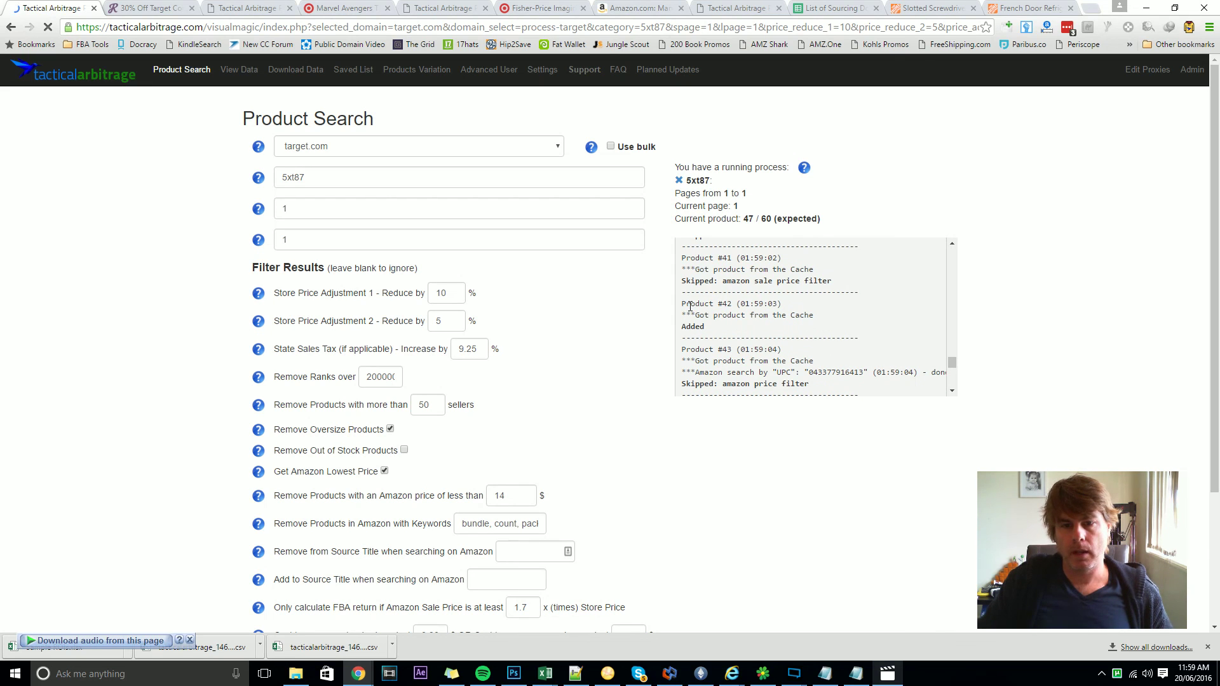
scroll(867, 301, "down", 3)
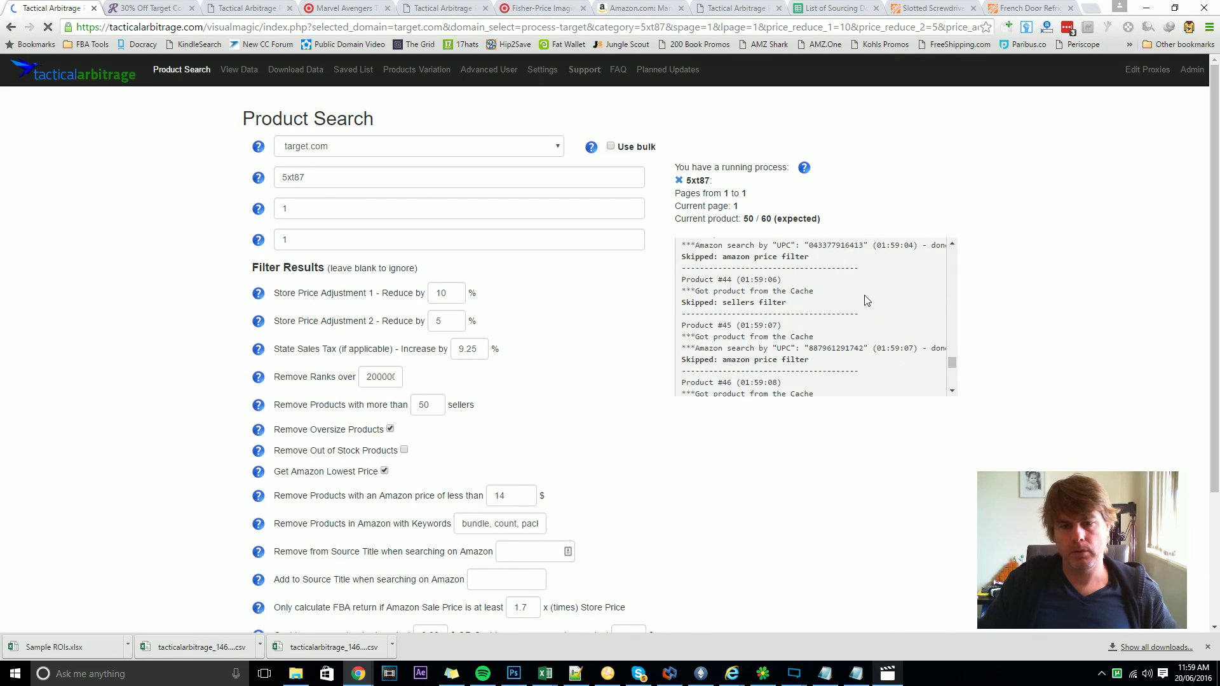
scroll(866, 300, "down", 4)
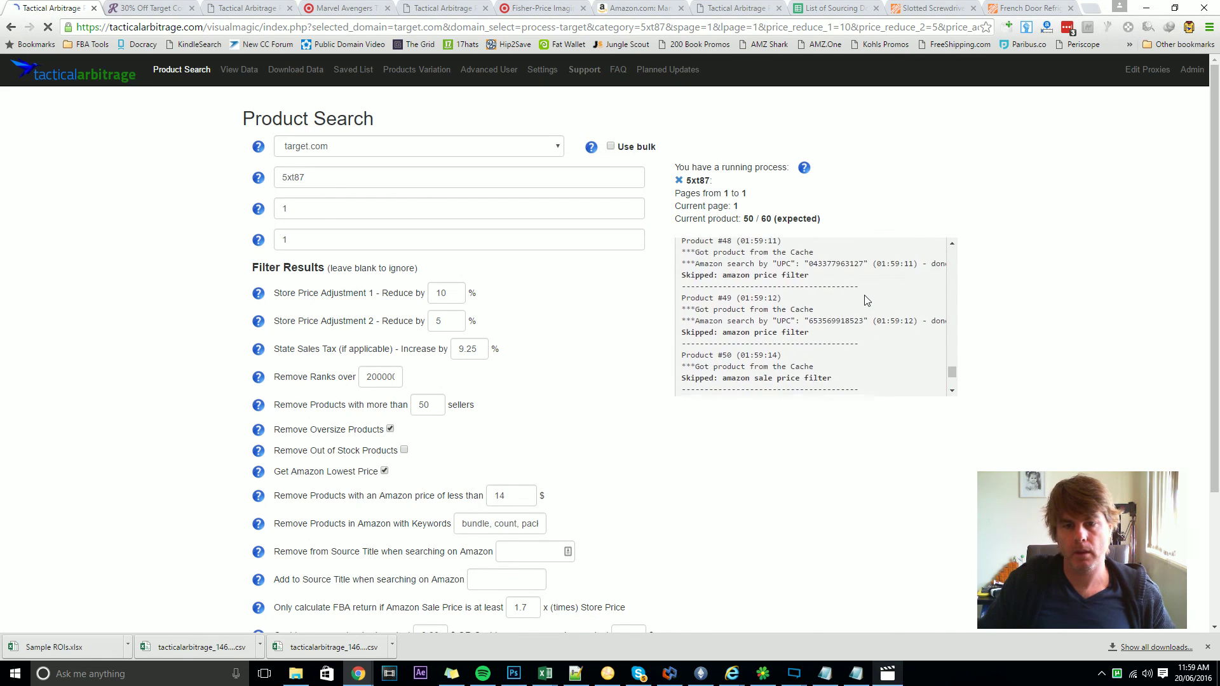
scroll(865, 298, "down", 4)
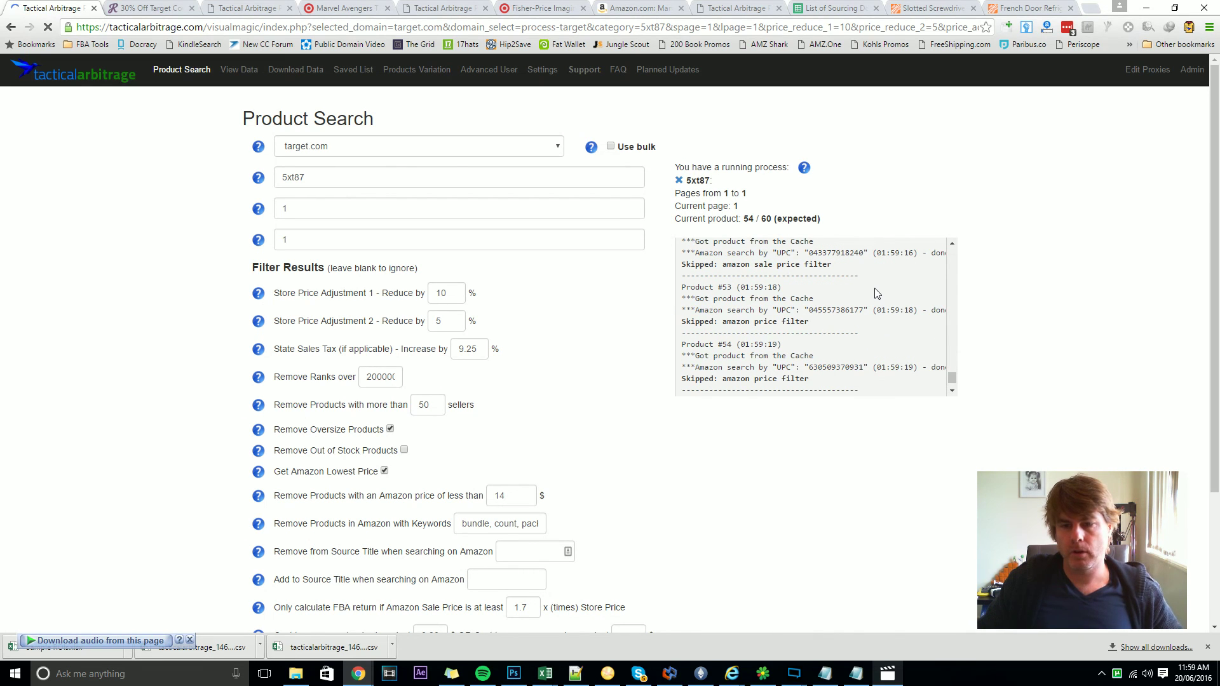
scroll(879, 291, "down", 1)
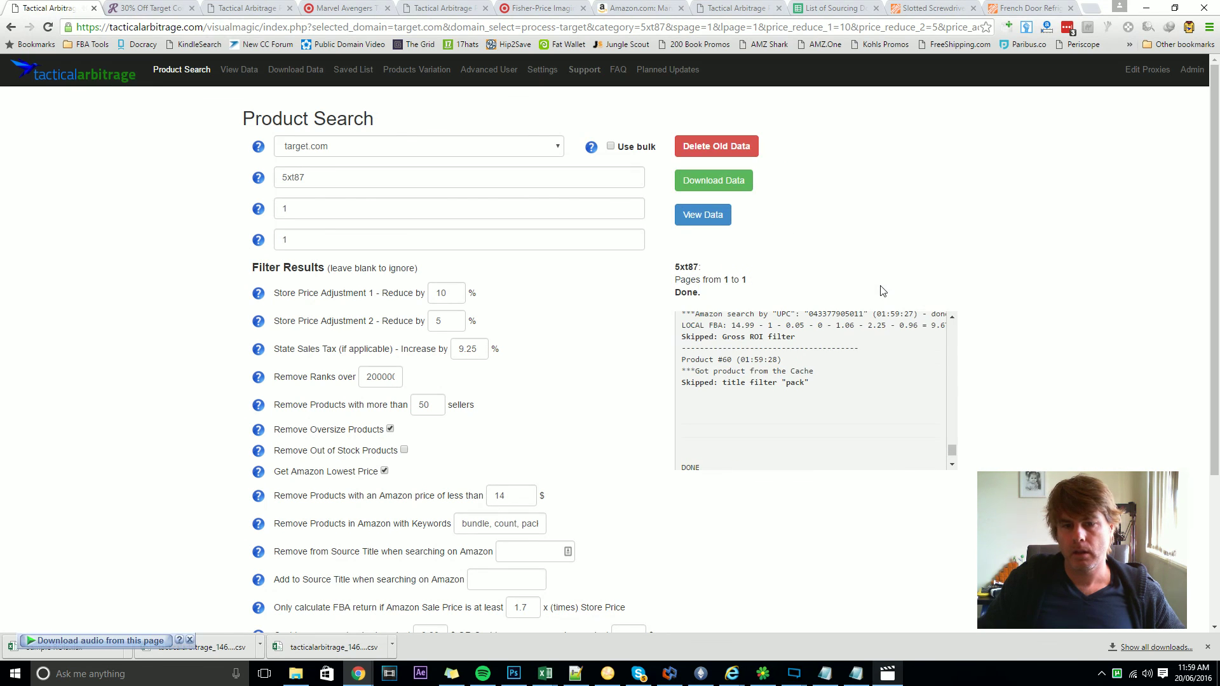
Show the scan's View Data results: Marvel Avengers Titan Hero at 40% ROI and a Transformers figure at 113%
left_click(240, 70)
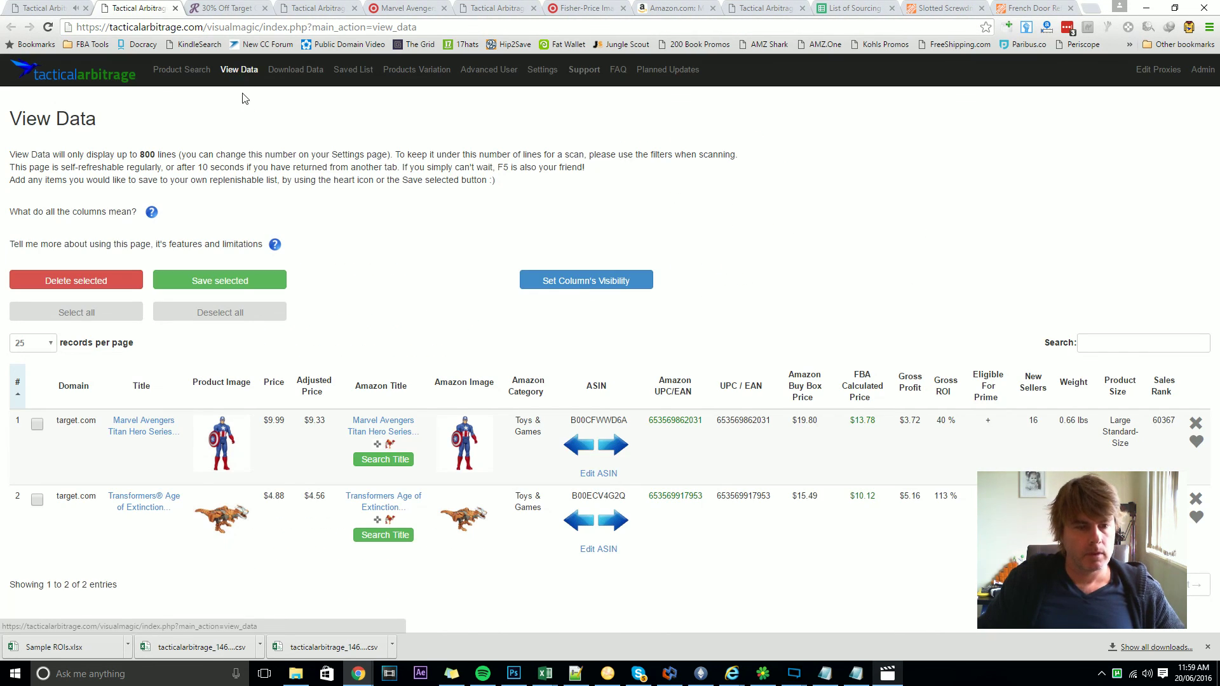